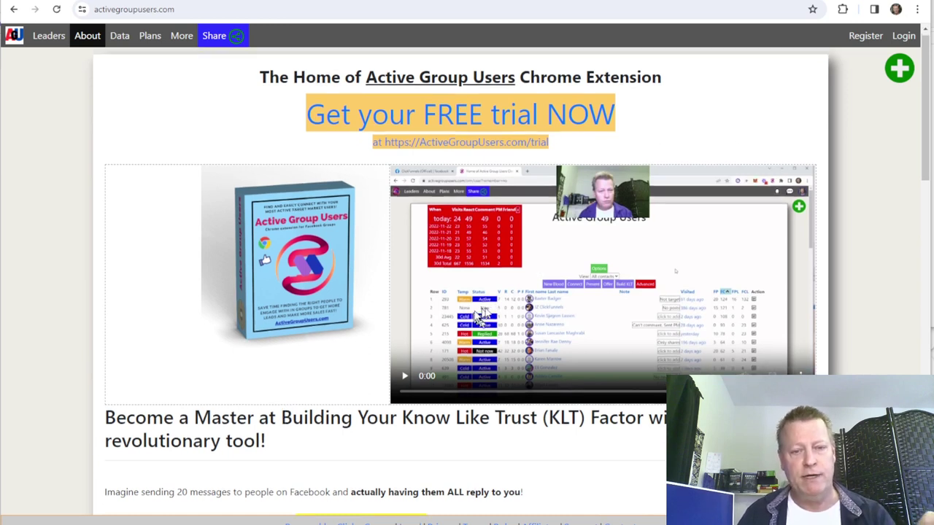
{"action": "scroll", "coordinate": [594, 208], "scroll_direction": "down", "scroll_amount": 2}
{"action": "scroll", "coordinate": [587, 189], "scroll_direction": "up", "scroll_amount": 1}
{"action": "scroll", "coordinate": [586, 189], "scroll_direction": "up", "scroll_amount": 1}
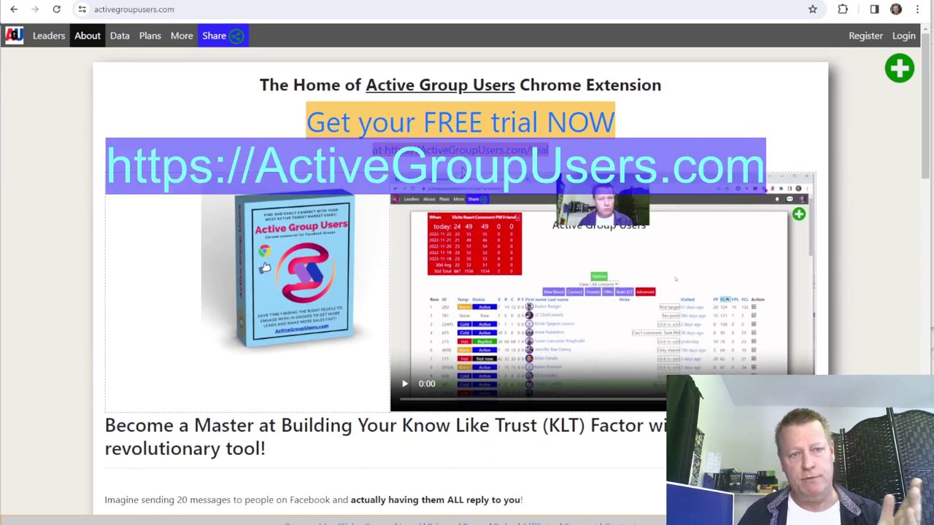
{"action": "scroll", "coordinate": [385, 181], "scroll_direction": "down", "scroll_amount": 3}
{"action": "scroll", "coordinate": [374, 188], "scroll_direction": "down", "scroll_amount": 3}
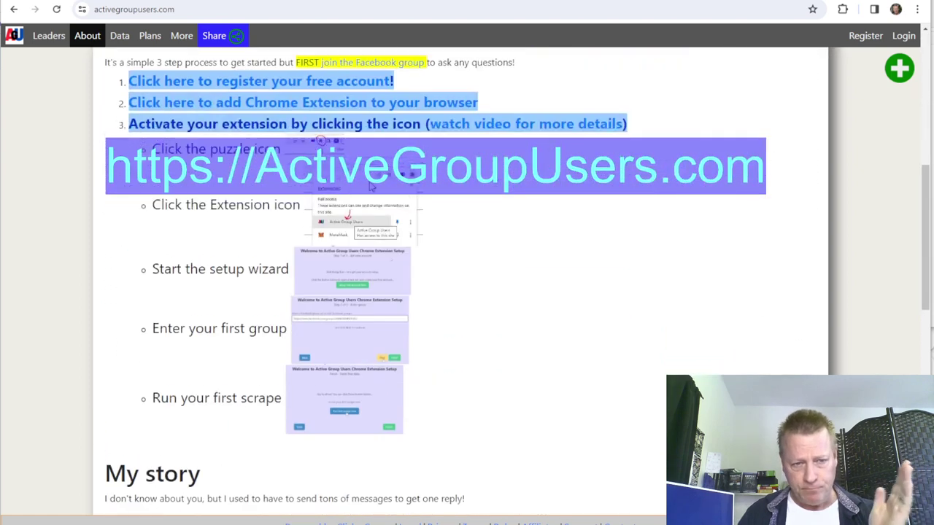
{"action": "scroll", "coordinate": [371, 188], "scroll_direction": "up", "scroll_amount": 5}
{"action": "scroll", "coordinate": [371, 188], "scroll_direction": "up", "scroll_amount": 2}
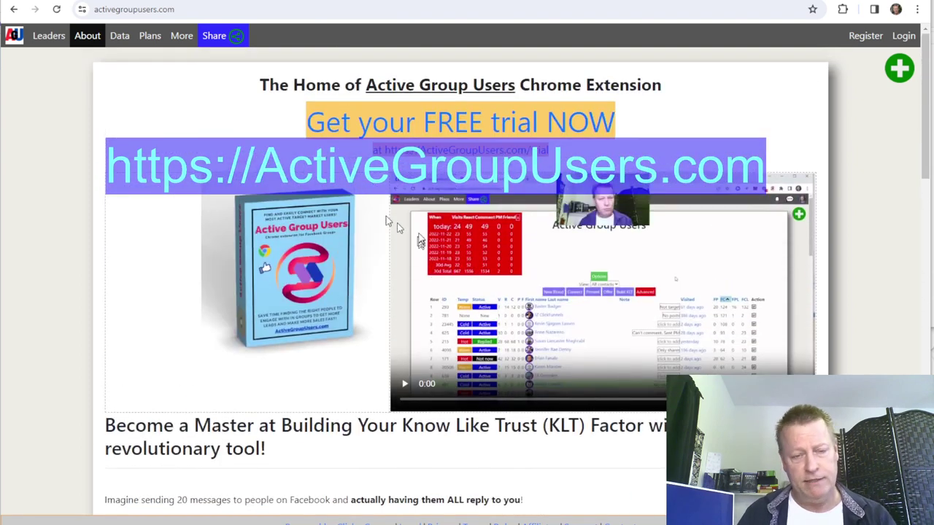
{"action": "scroll", "coordinate": [419, 241], "scroll_direction": "down", "scroll_amount": 2}
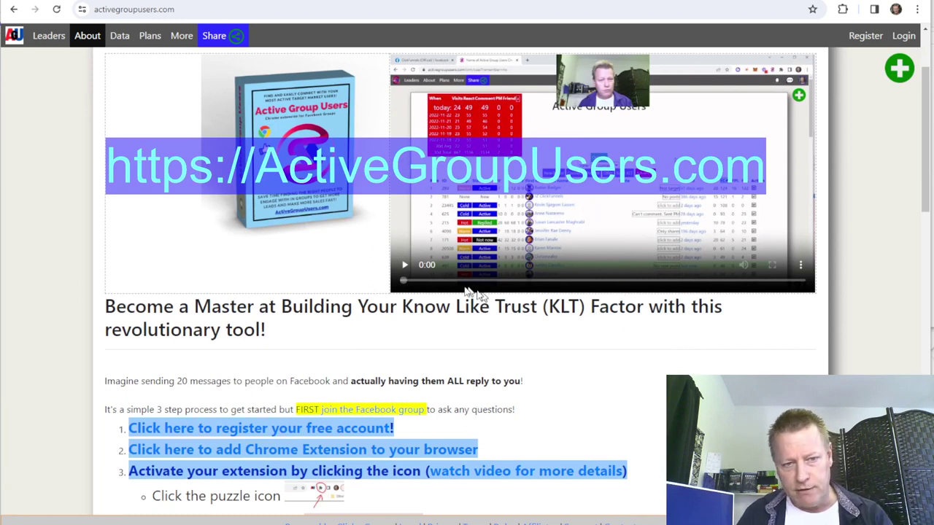
{"action": "left_click", "coordinate": [405, 265]}
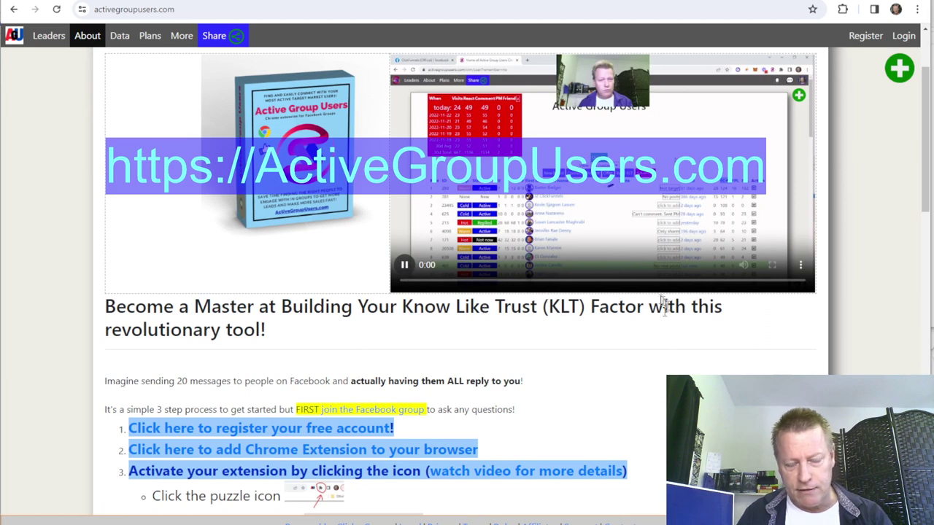
{"action": "left_click", "coordinate": [406, 266]}
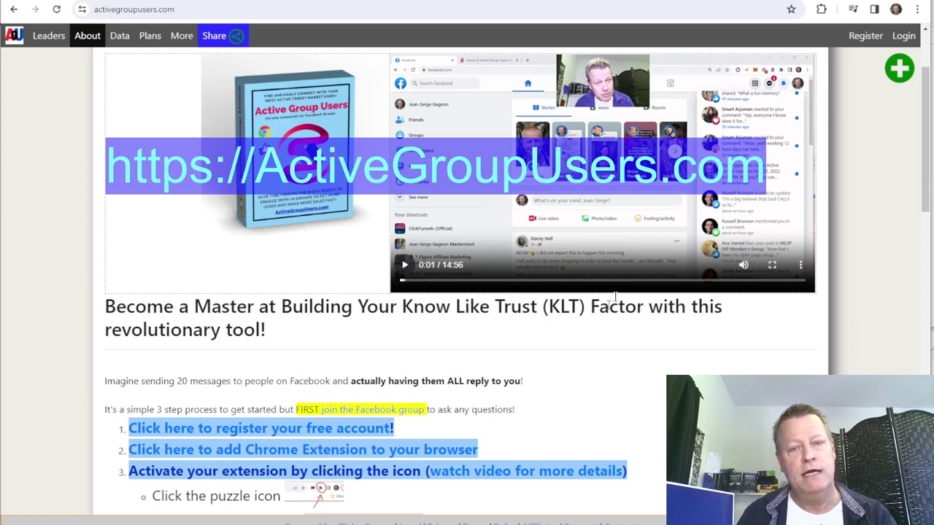
{"action": "scroll", "coordinate": [548, 331], "scroll_direction": "down", "scroll_amount": 3}
{"action": "scroll", "coordinate": [548, 330], "scroll_direction": "down", "scroll_amount": 3}
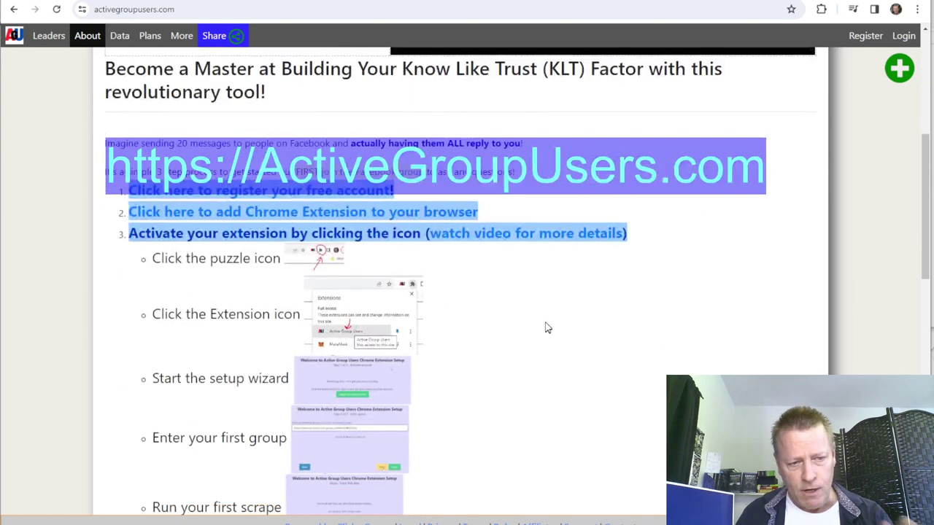
{"action": "scroll", "coordinate": [540, 319], "scroll_direction": "down", "scroll_amount": 9}
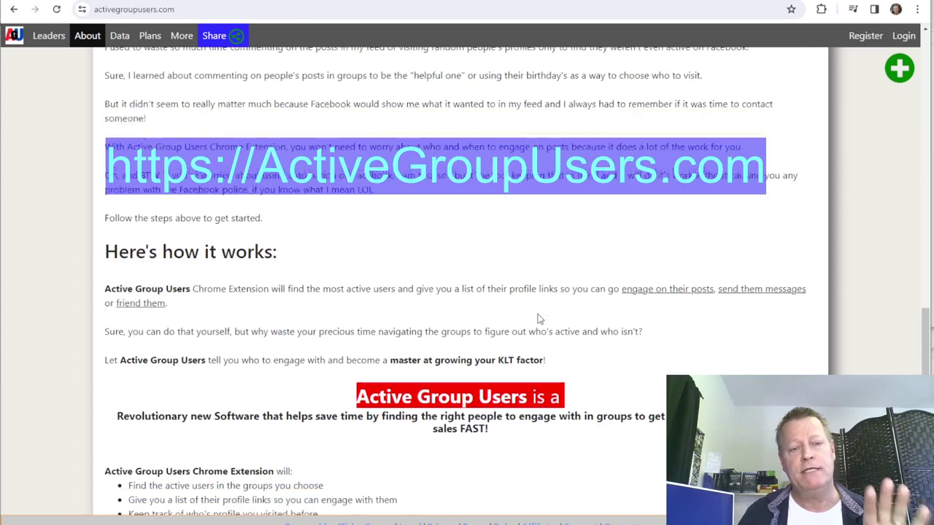
{"action": "scroll", "coordinate": [539, 319], "scroll_direction": "up", "scroll_amount": 4}
{"action": "scroll", "coordinate": [539, 319], "scroll_direction": "up", "scroll_amount": 4}
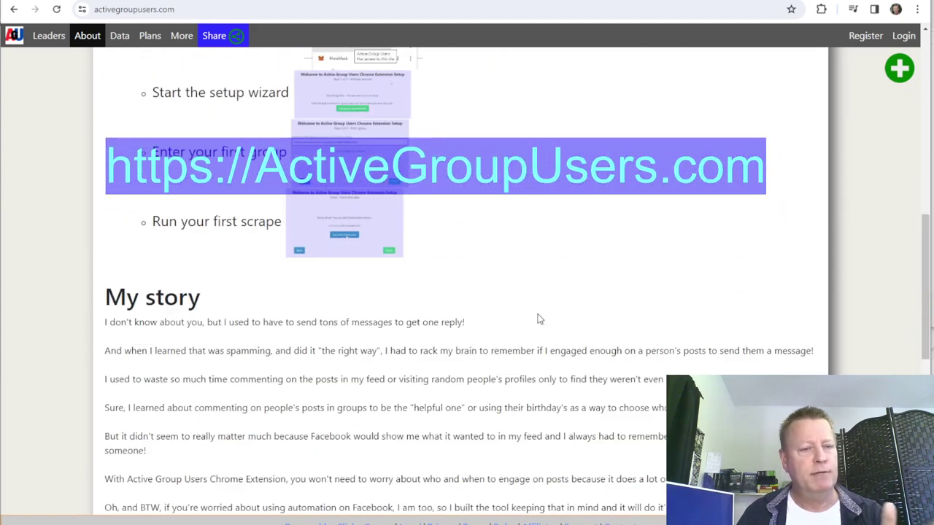
{"action": "scroll", "coordinate": [541, 321], "scroll_direction": "down", "scroll_amount": 6}
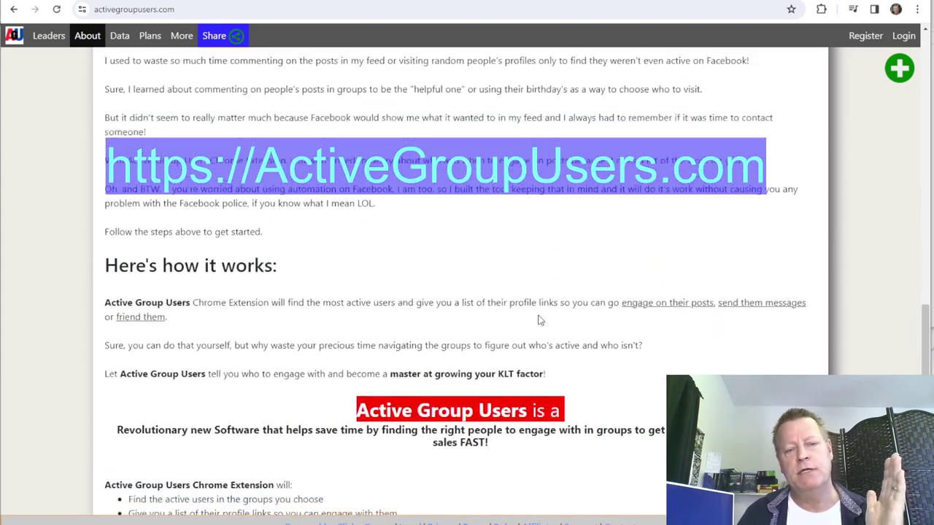
{"action": "scroll", "coordinate": [539, 320], "scroll_direction": "down", "scroll_amount": 1}
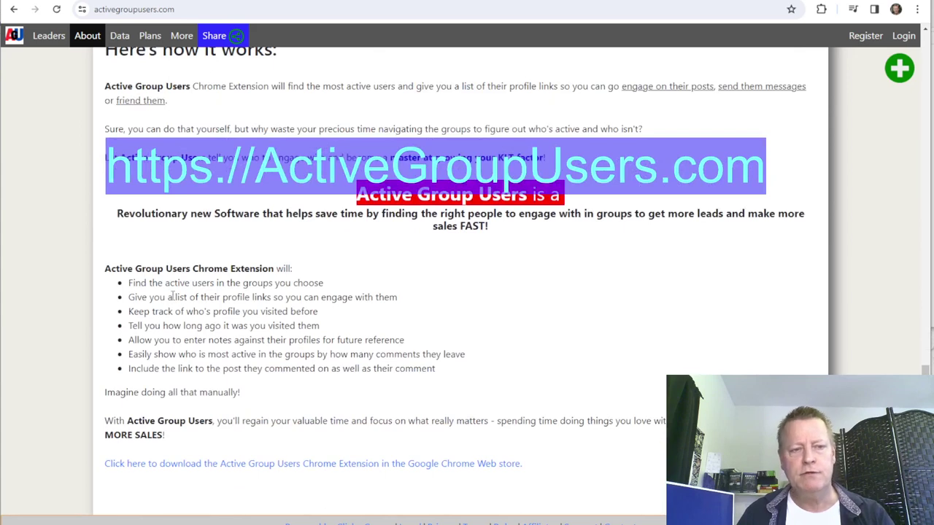
{"action": "scroll", "coordinate": [221, 313], "scroll_direction": "up", "scroll_amount": 15}
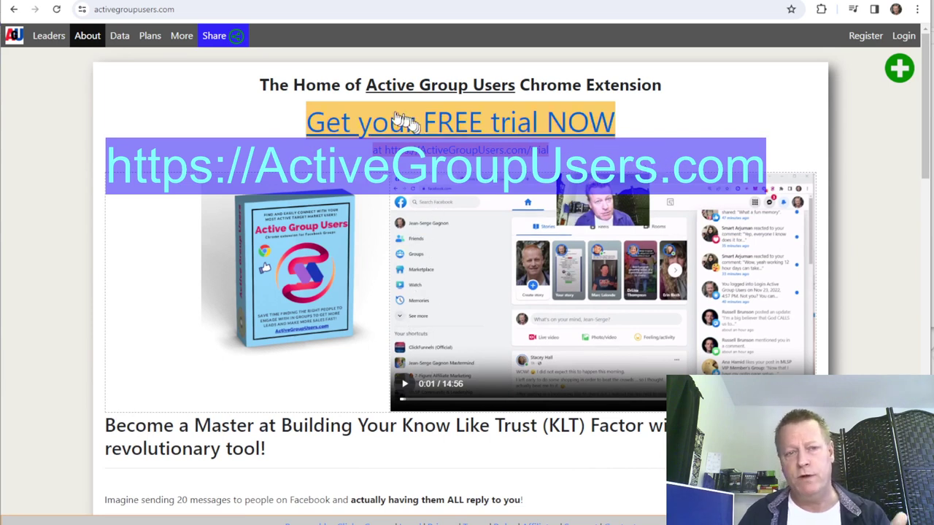
{"action": "left_click", "coordinate": [866, 37]}
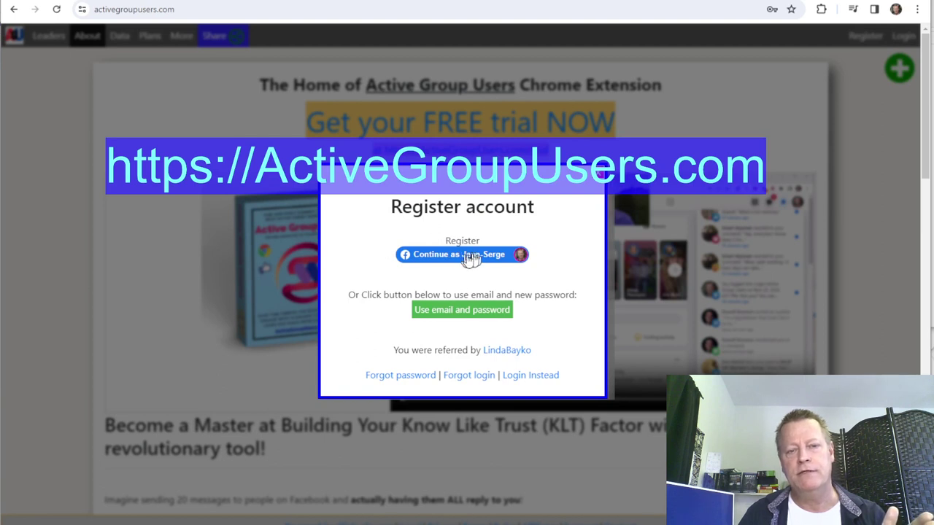
{"action": "left_click", "coordinate": [461, 311]}
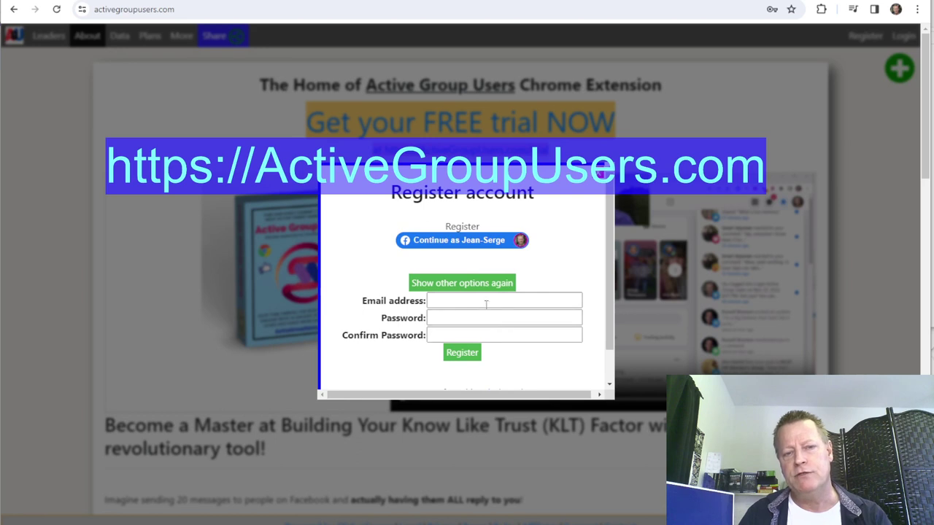
{"action": "left_click", "coordinate": [466, 286]}
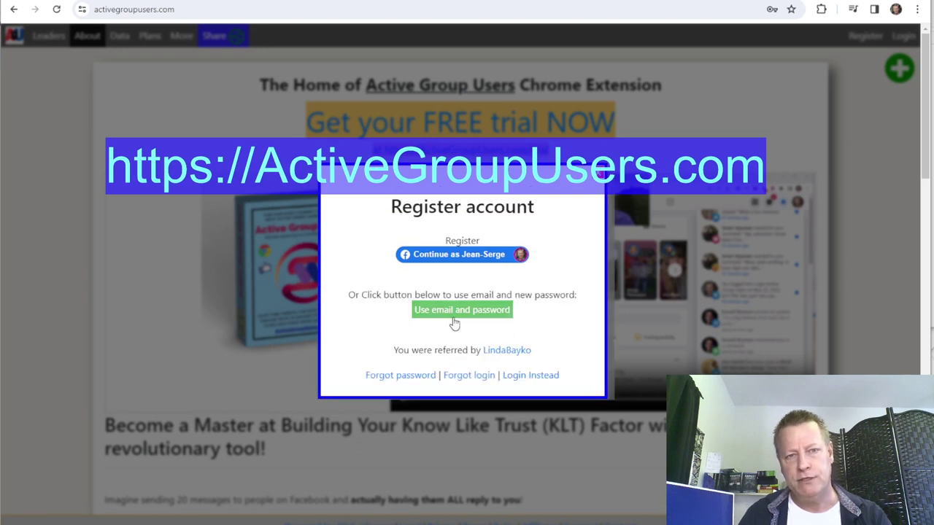
{"action": "left_click", "coordinate": [594, 185]}
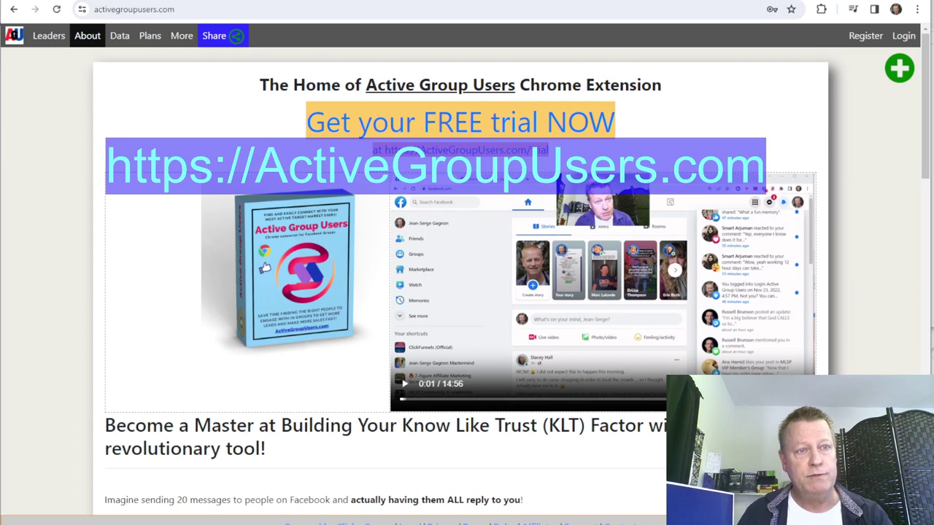
{"action": "key", "text": "ctrl+t"}
Google 'chrome web store' in a new tab and open the sponsored Chrome Web Store result
{"action": "left_click", "coordinate": [198, 10]}
{"action": "type", "text": "c"}
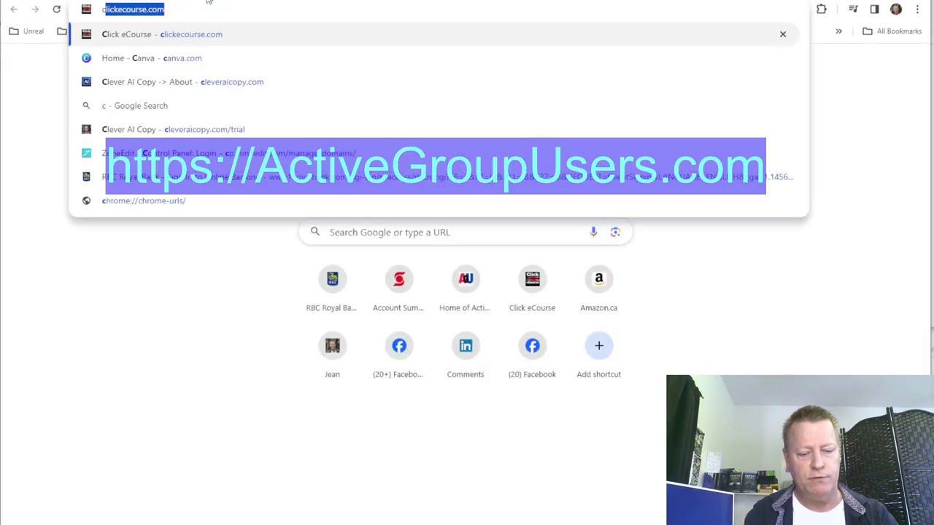
{"action": "type", "text": "hrome web store"}
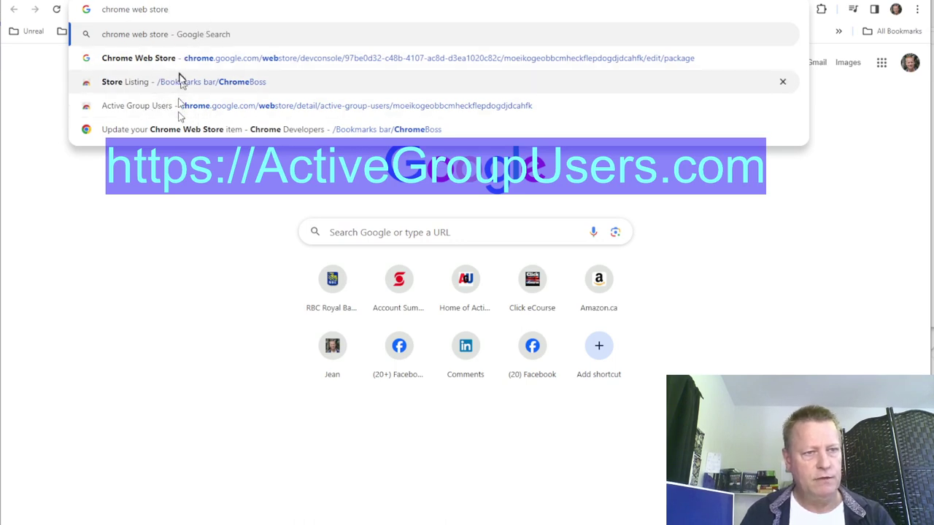
{"action": "left_click", "coordinate": [236, 37]}
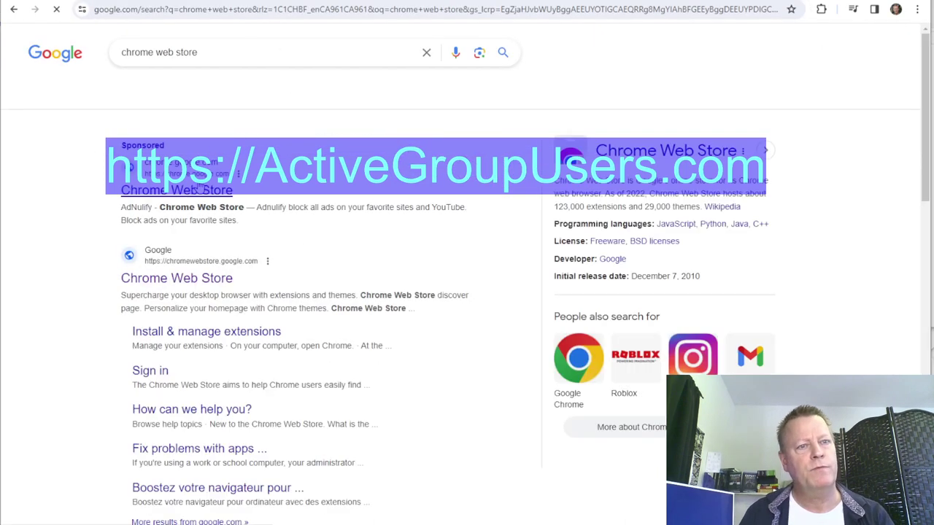
{"action": "left_click", "coordinate": [379, 213]}
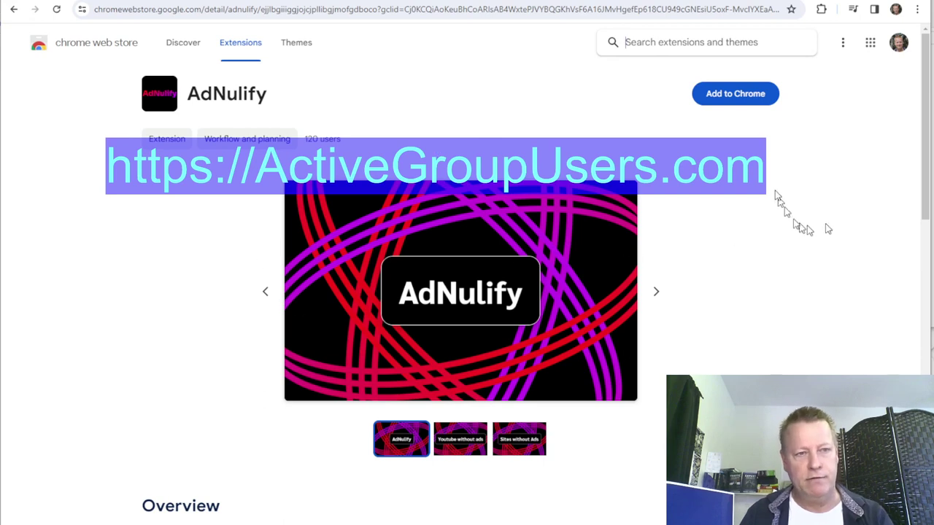
Search the Chrome Web Store for 'active group users' and open the Active Group Users listing
{"action": "scroll", "coordinate": [758, 184], "scroll_direction": "down", "scroll_amount": 4}
{"action": "scroll", "coordinate": [759, 184], "scroll_direction": "down", "scroll_amount": 4}
{"action": "scroll", "coordinate": [617, 208], "scroll_direction": "up", "scroll_amount": 8}
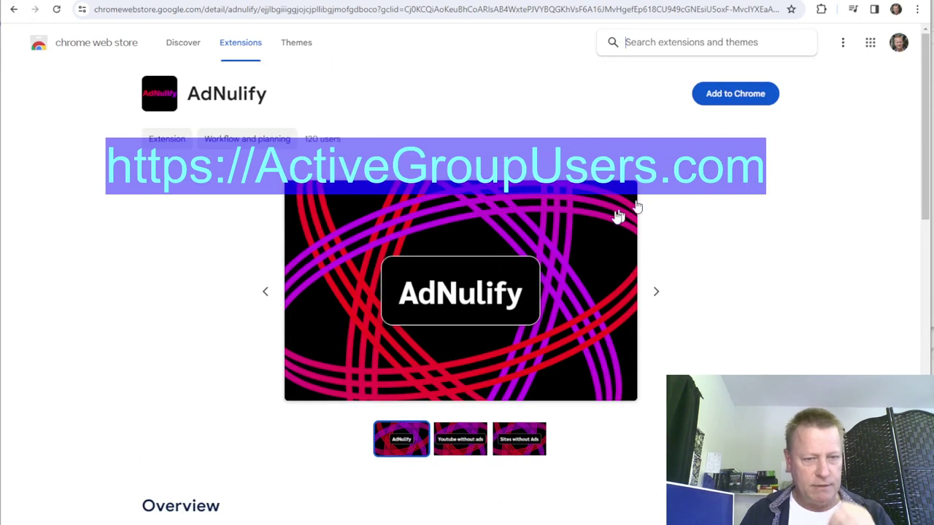
{"action": "left_click", "coordinate": [664, 42]}
{"action": "type", "text": "active g"}
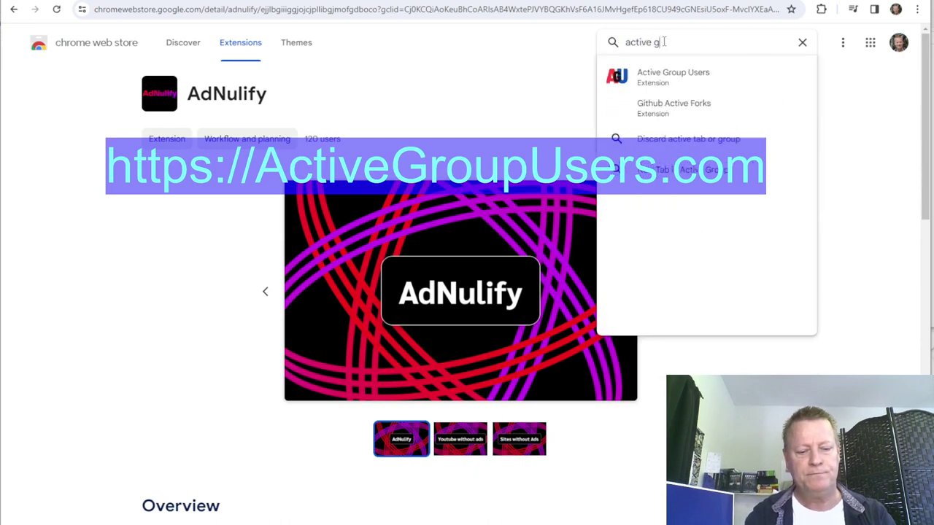
{"action": "type", "text": "roup users"}
{"action": "key", "text": "Return"}
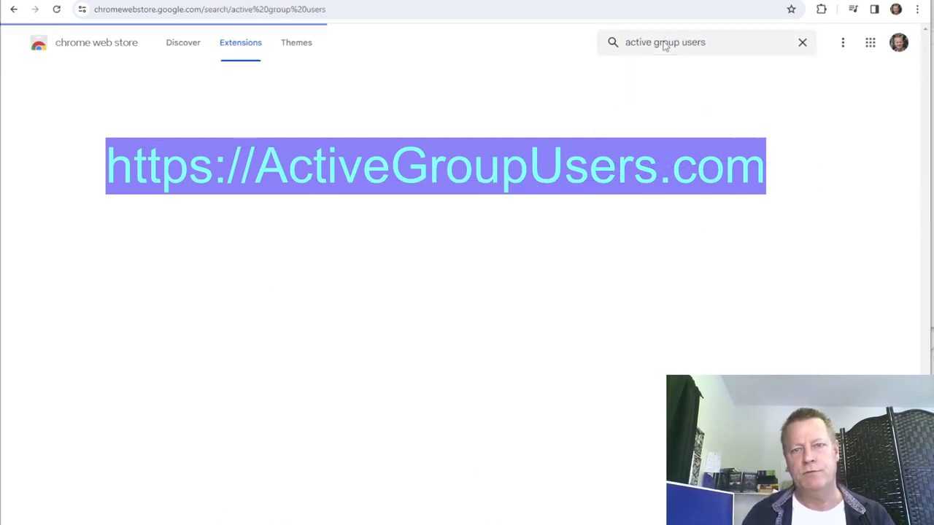
{"action": "scroll", "coordinate": [386, 223], "scroll_direction": "down", "scroll_amount": 6}
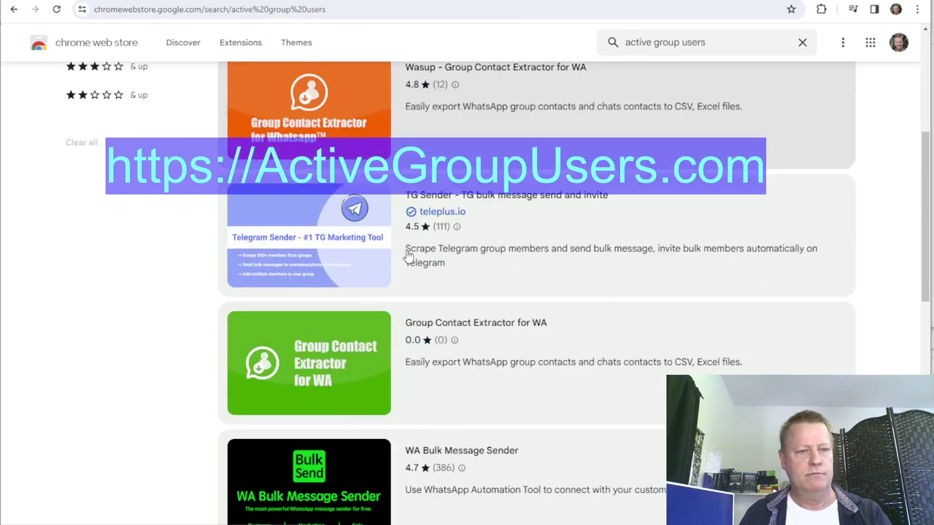
{"action": "scroll", "coordinate": [405, 238], "scroll_direction": "up", "scroll_amount": 6}
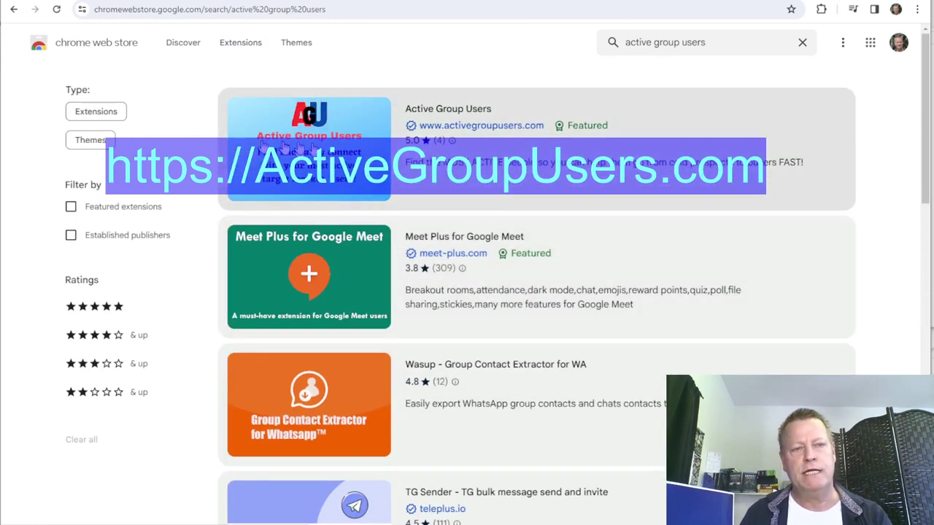
{"action": "left_click", "coordinate": [316, 146]}
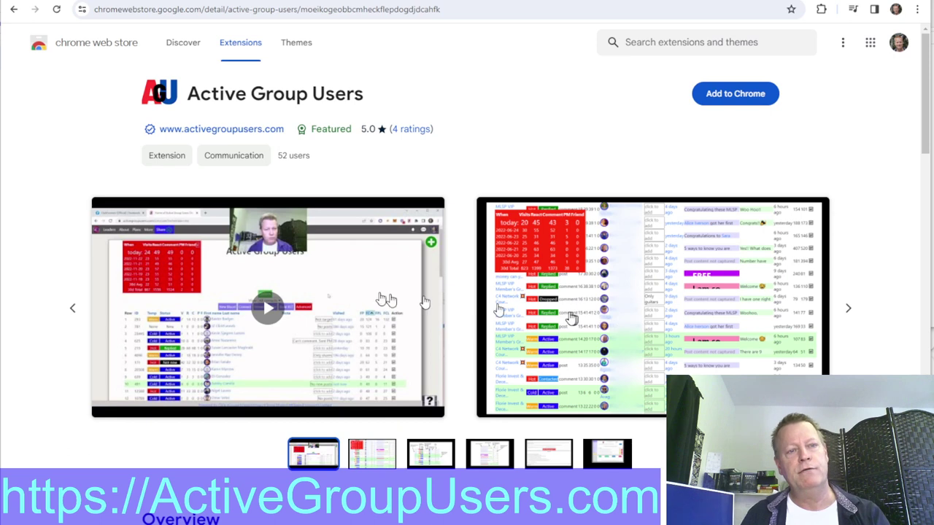
{"action": "scroll", "coordinate": [428, 302], "scroll_direction": "down", "scroll_amount": 3}
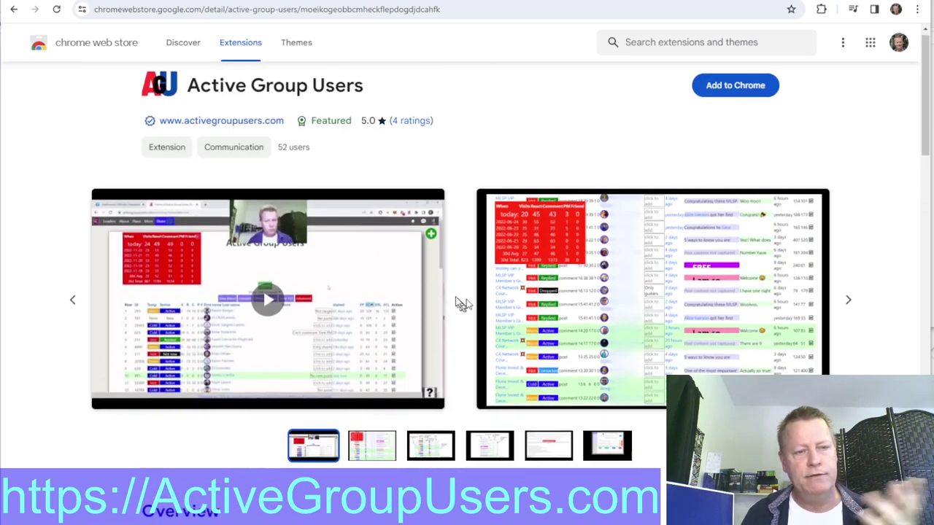
{"action": "scroll", "coordinate": [456, 305], "scroll_direction": "down", "scroll_amount": 8}
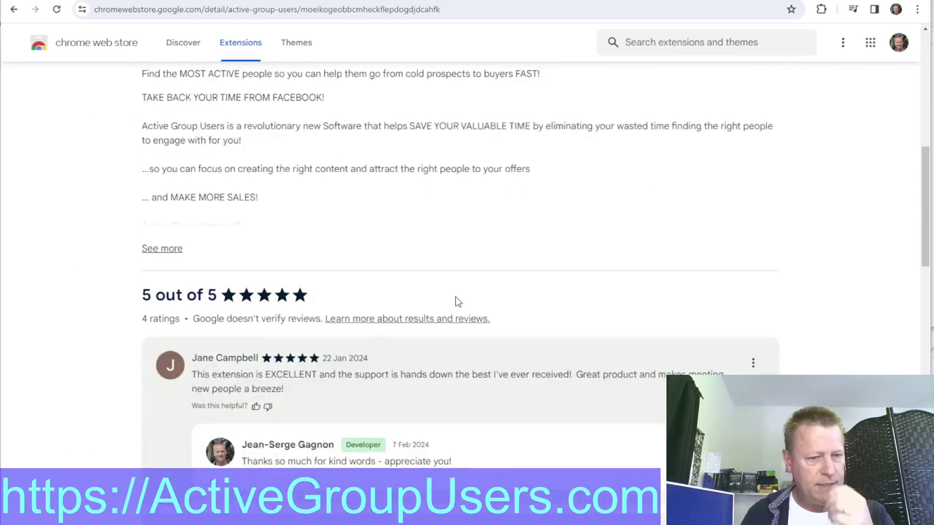
{"action": "scroll", "coordinate": [457, 301], "scroll_direction": "down", "scroll_amount": 4}
{"action": "scroll", "coordinate": [456, 300], "scroll_direction": "up", "scroll_amount": 6}
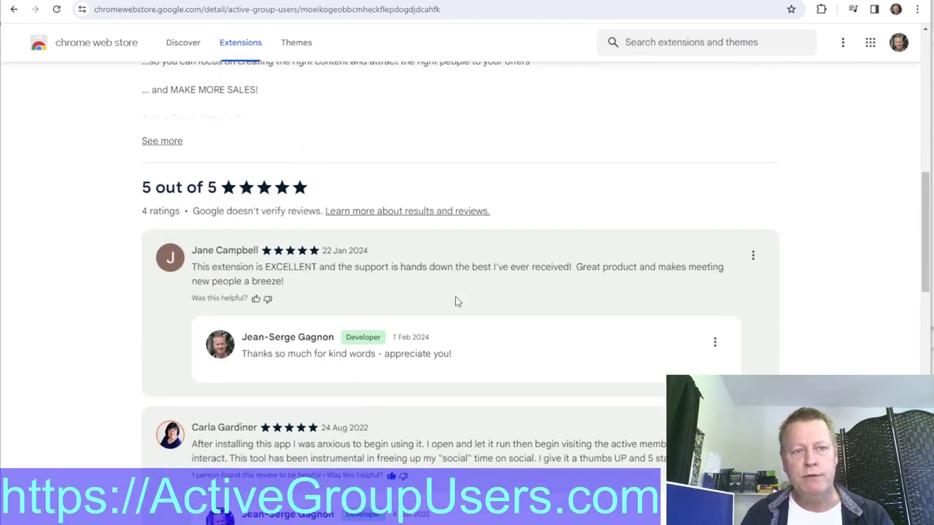
{"action": "scroll", "coordinate": [456, 300], "scroll_direction": "up", "scroll_amount": 5}
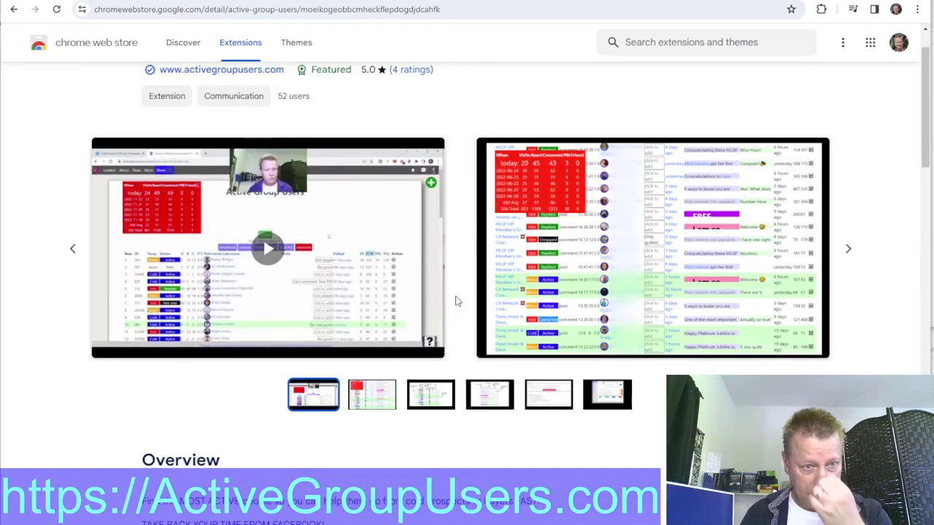
{"action": "scroll", "coordinate": [457, 301], "scroll_direction": "up", "scroll_amount": 1}
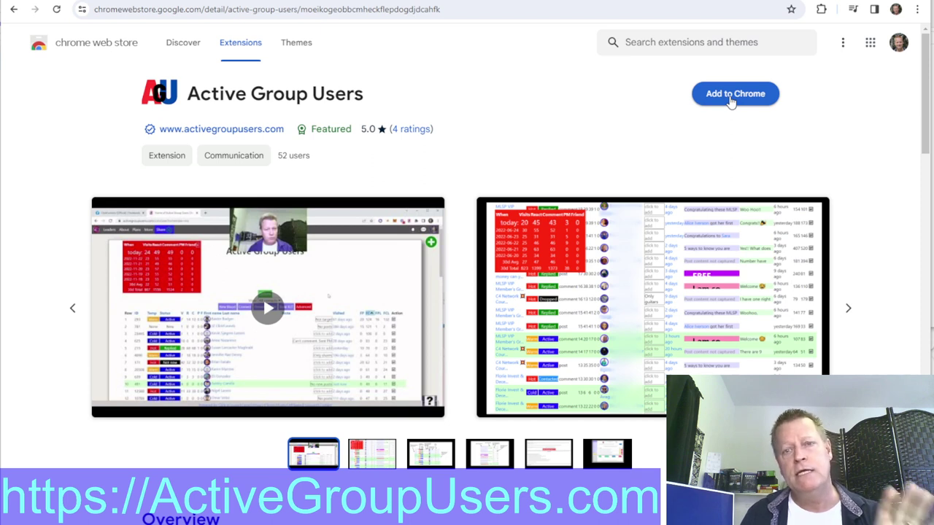
Add Active Group Users to Chrome, approving its permission request
{"action": "left_click", "coordinate": [736, 96]}
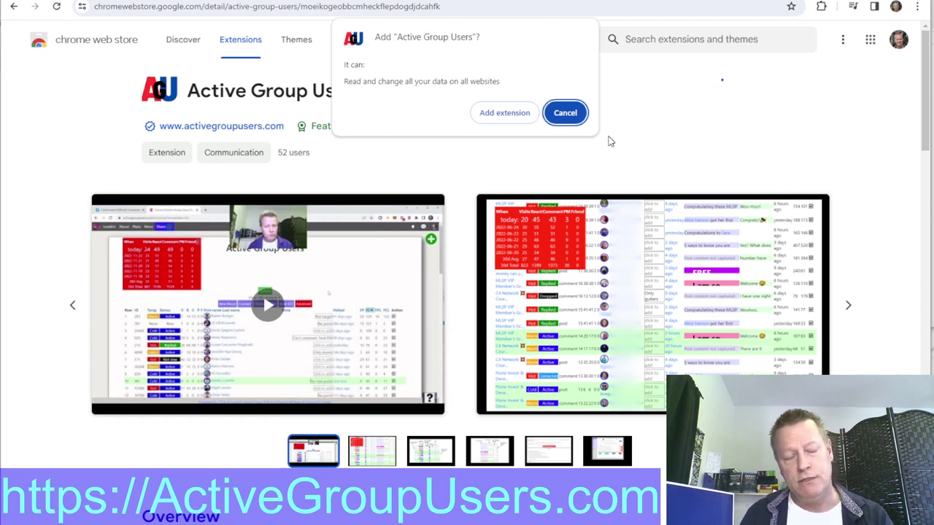
{"action": "left_click", "coordinate": [496, 114]}
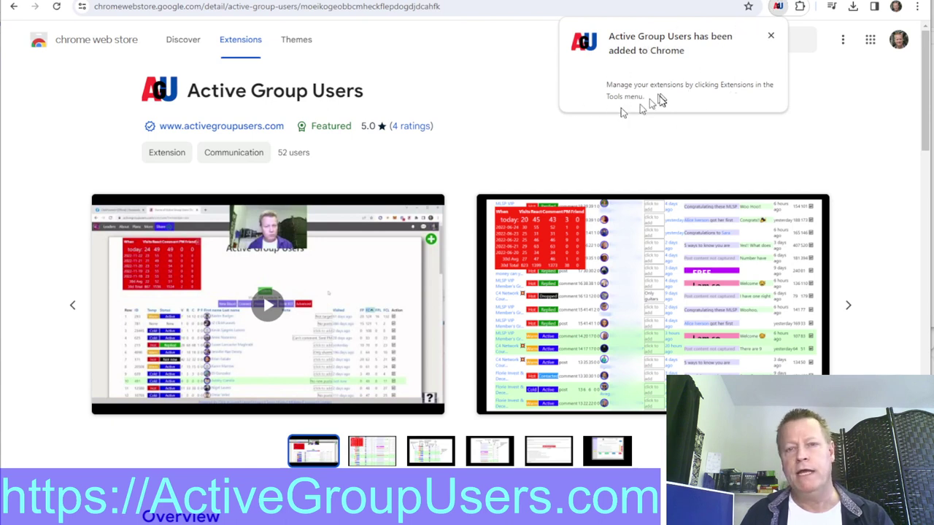
Check the extensions menu listing two Active Group Users entries, then start removing the store copy
{"action": "left_click", "coordinate": [770, 35]}
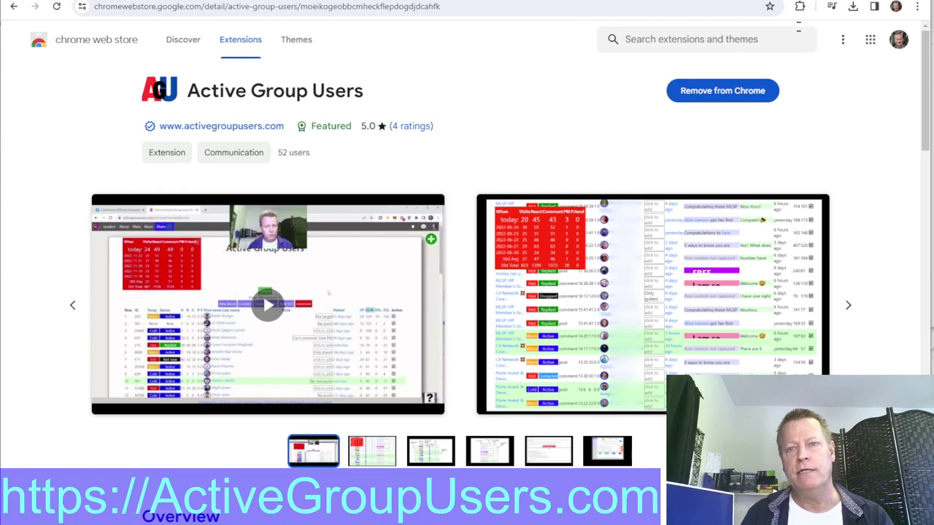
{"action": "left_click", "coordinate": [799, 8]}
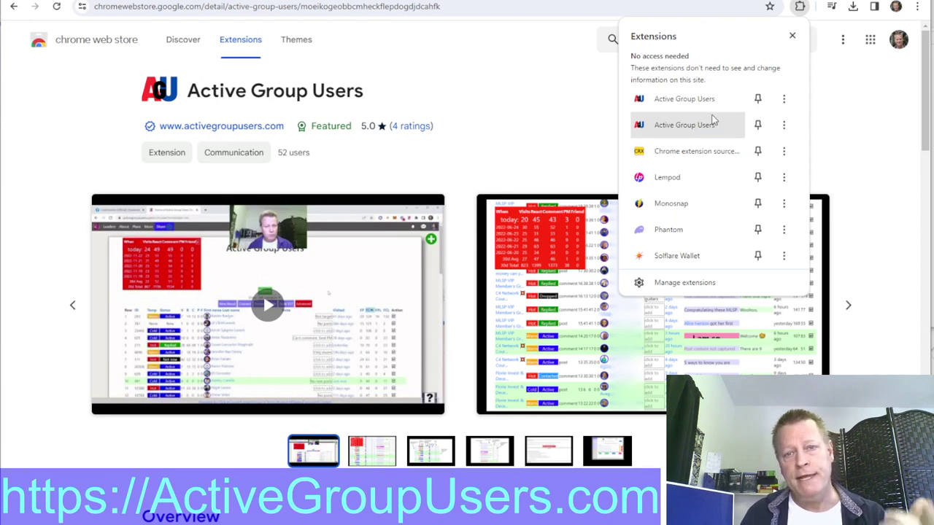
{"action": "left_click", "coordinate": [861, 132]}
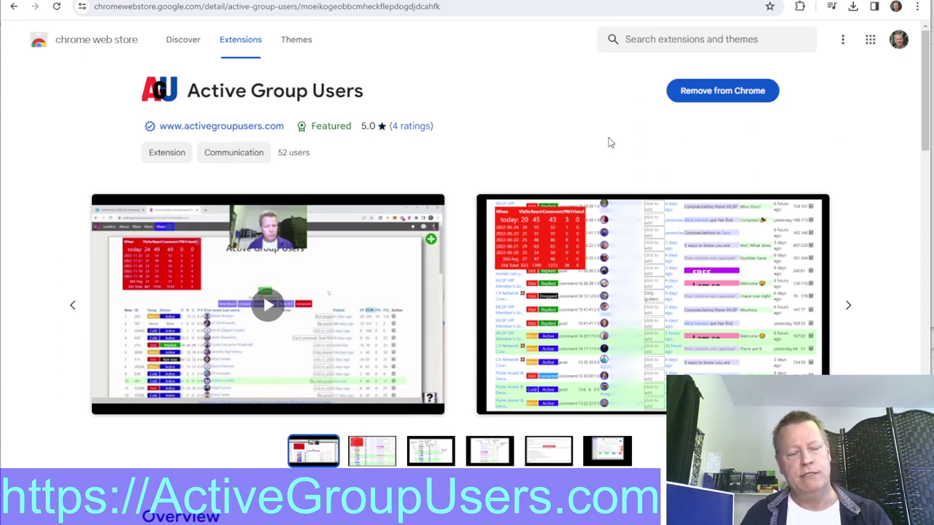
{"action": "left_click", "coordinate": [800, 7]}
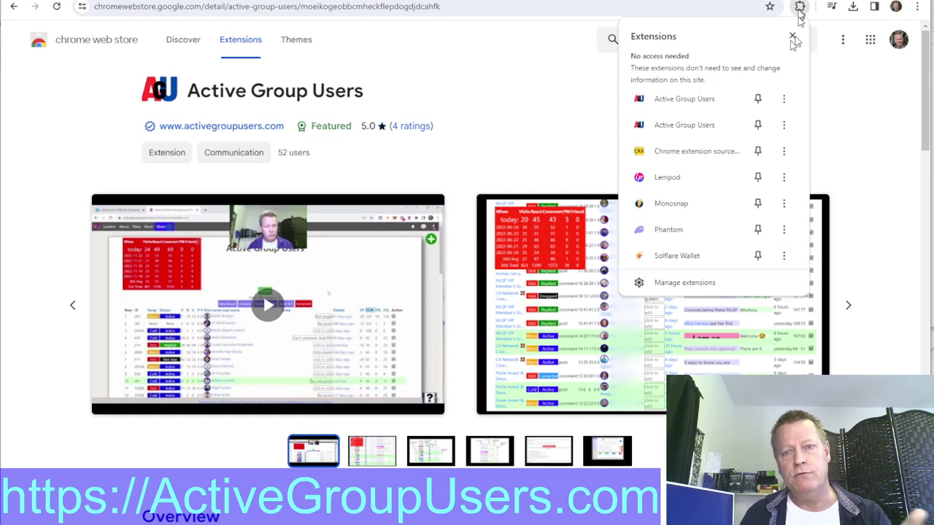
{"action": "left_click", "coordinate": [612, 118]}
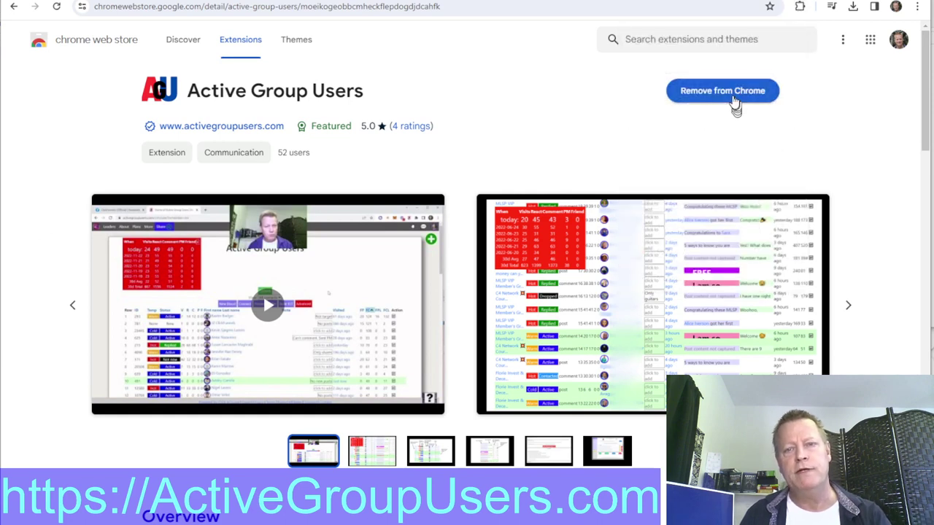
{"action": "left_click", "coordinate": [733, 100]}
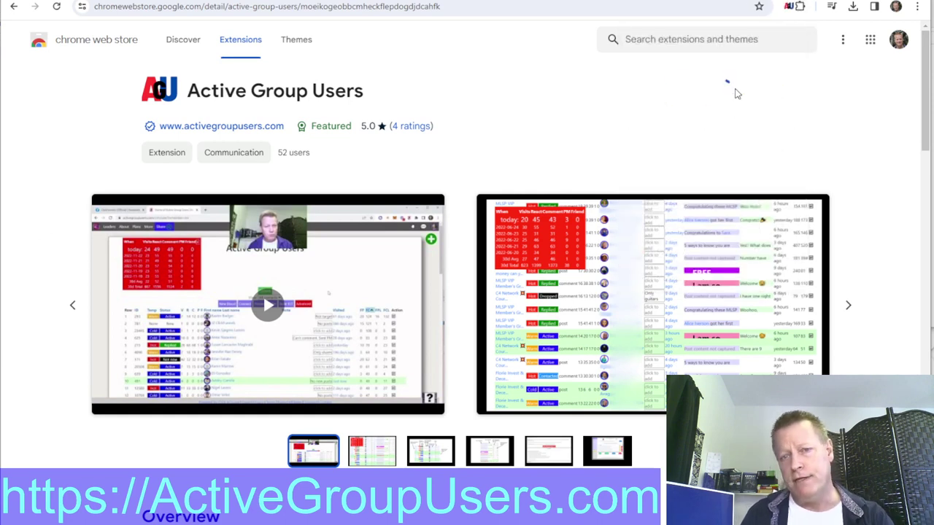
Confirm removing the store copy, launch Active Group Users and close its setup, then open Manage extensions
{"action": "left_click", "coordinate": [703, 104]}
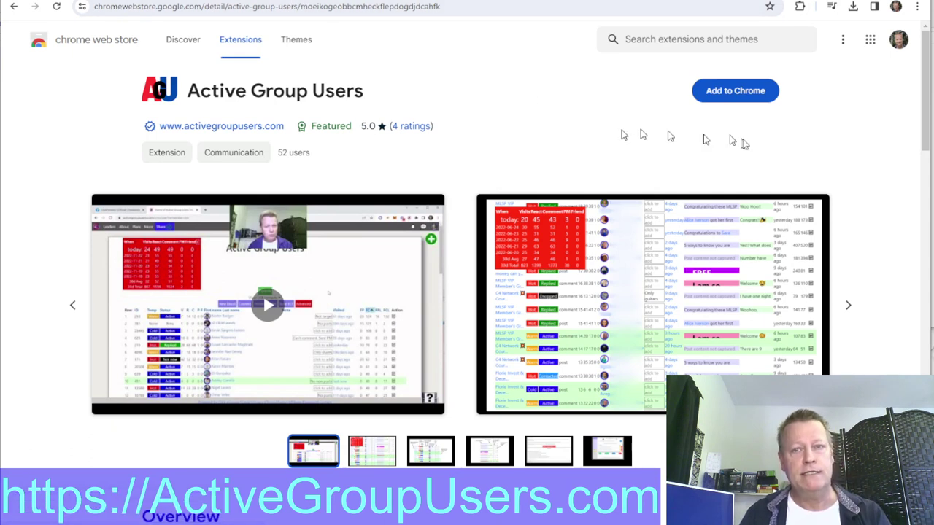
{"action": "left_click", "coordinate": [801, 7]}
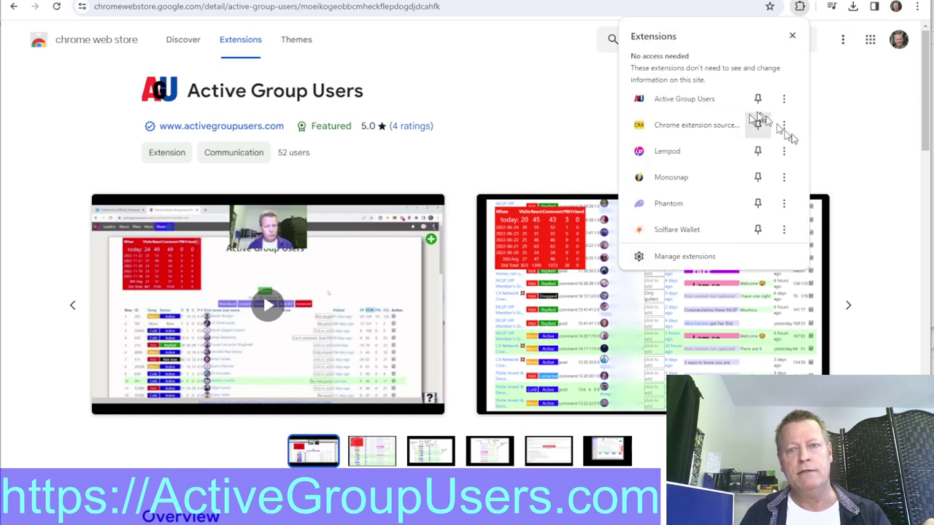
{"action": "left_click", "coordinate": [682, 104]}
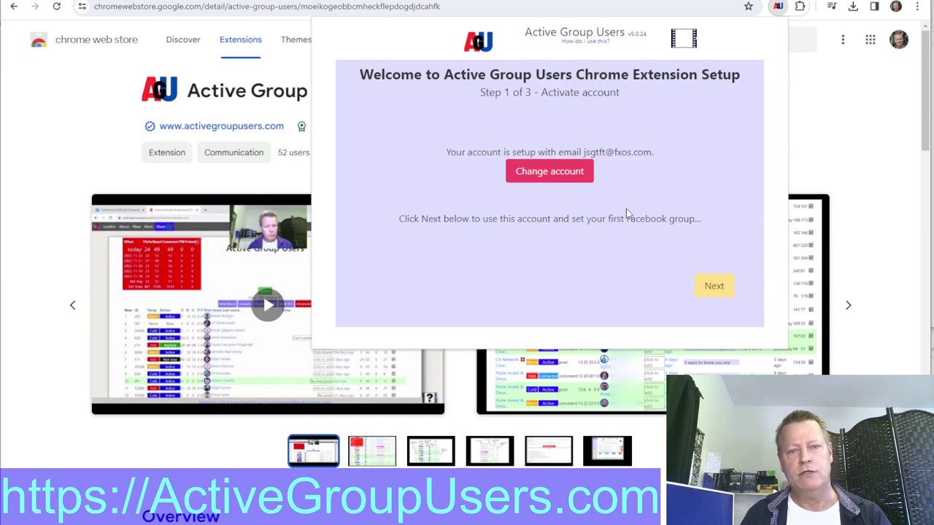
{"action": "left_click", "coordinate": [808, 127]}
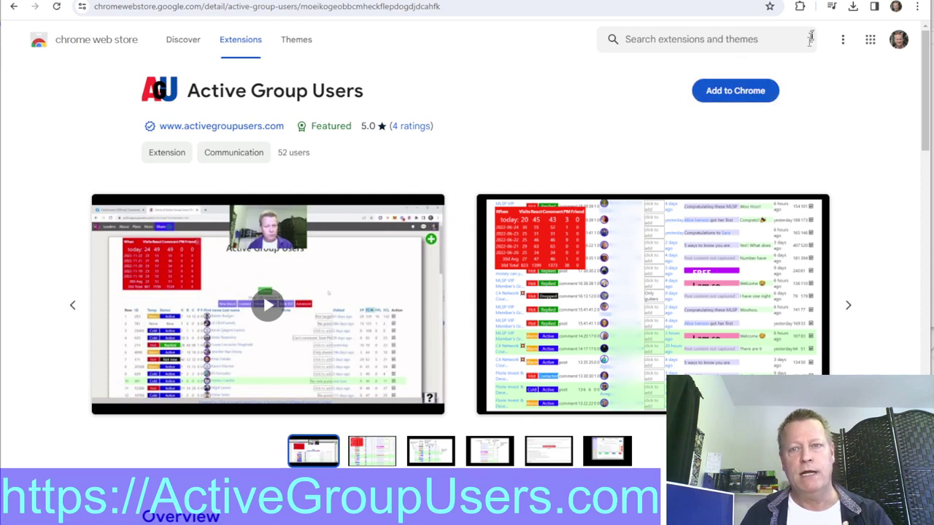
{"action": "left_click", "coordinate": [800, 6]}
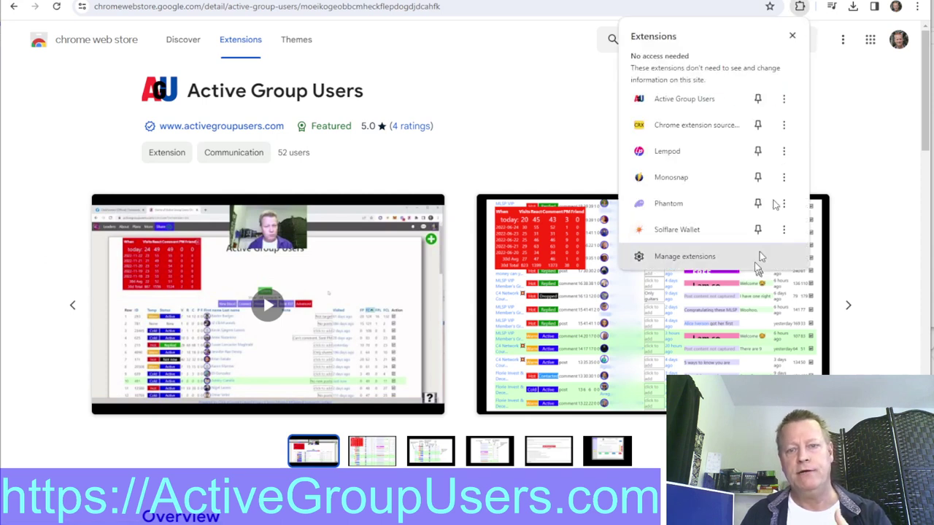
{"action": "left_click", "coordinate": [690, 256]}
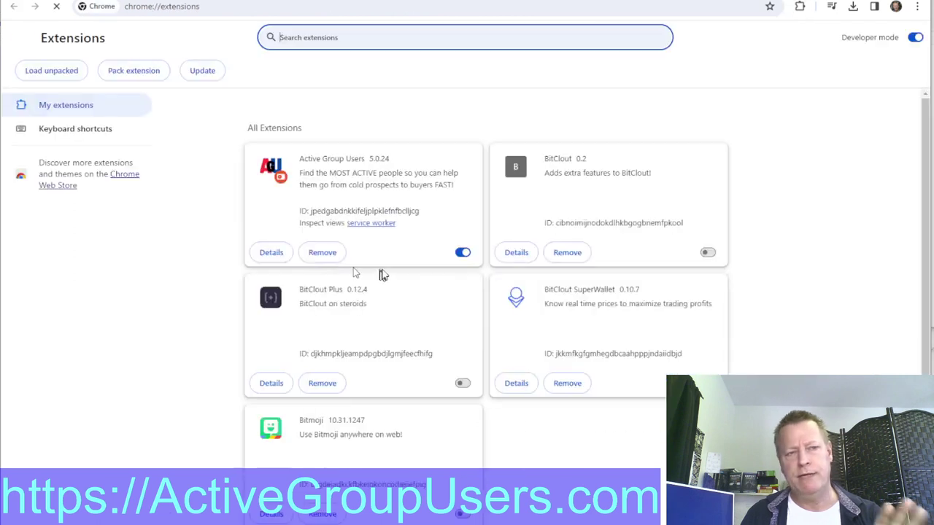
Remove Active Group Users 5.0.24 and bring up the Load unpacked folder picker
{"action": "left_click", "coordinate": [327, 256]}
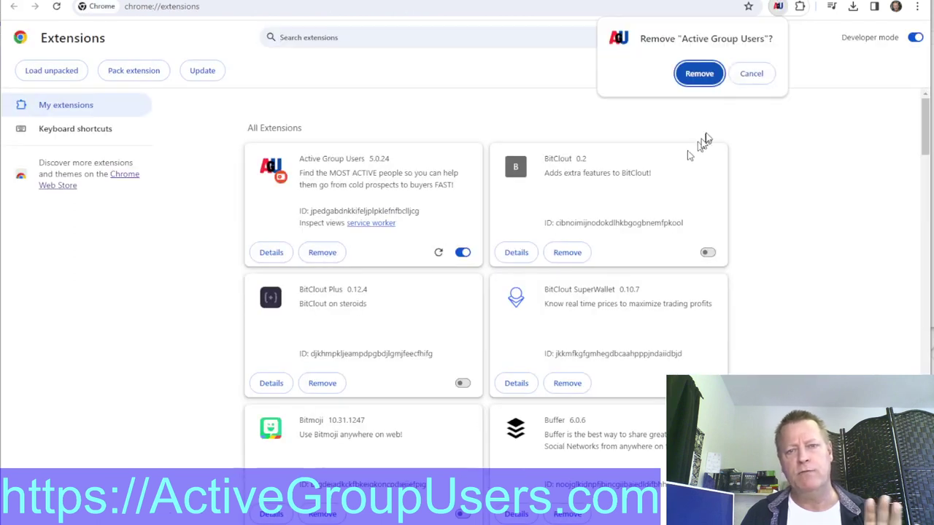
{"action": "left_click", "coordinate": [698, 74]}
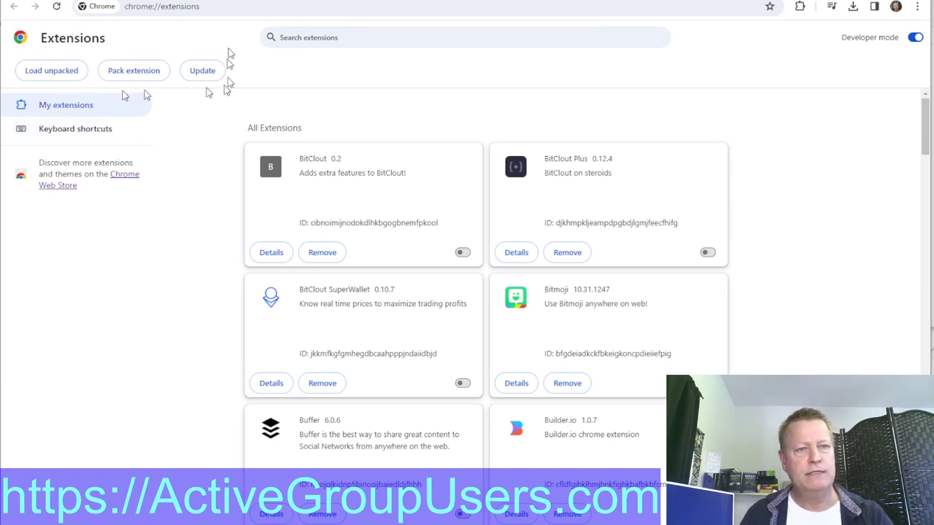
{"action": "left_click", "coordinate": [64, 69]}
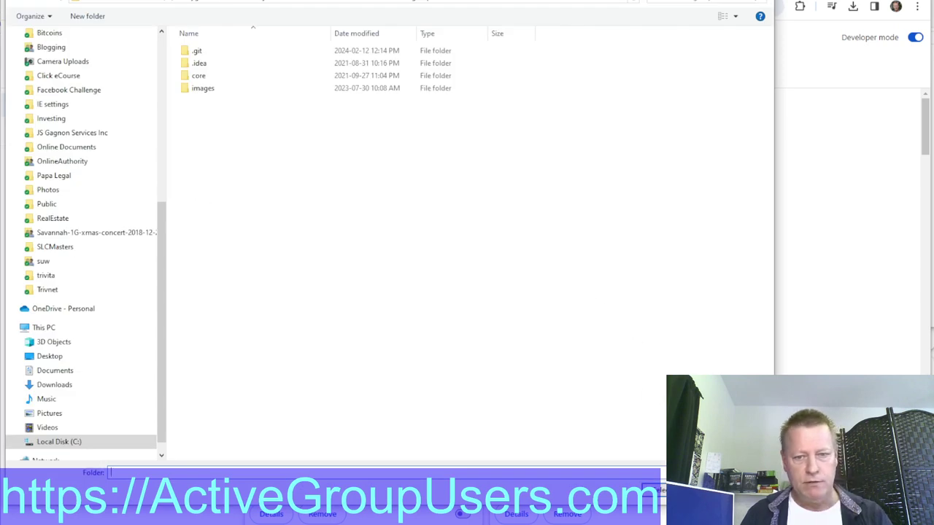
Confirm the chosen folder to load Active Group Users as an unpacked extension
{"action": "left_click", "coordinate": [693, 488]}
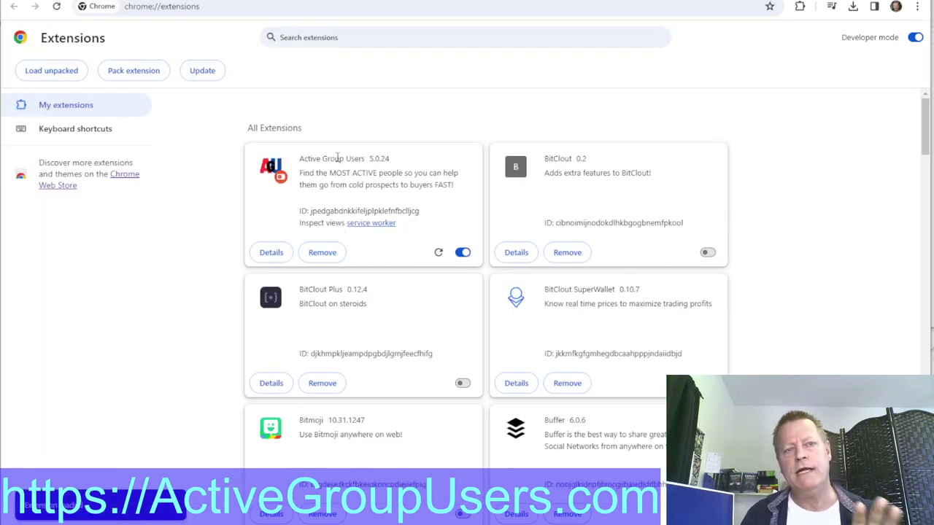
{"action": "left_click_drag", "start_coordinate": [300, 158], "coordinate": [455, 200]}
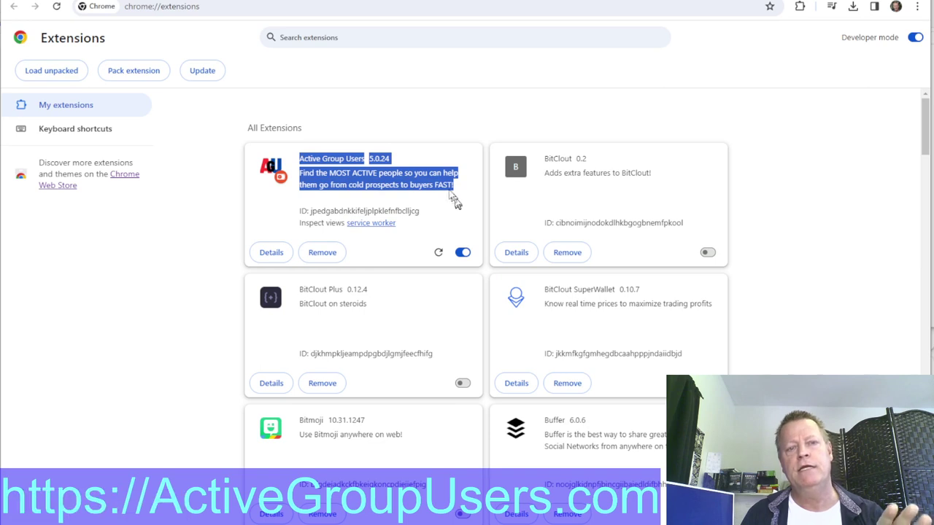
{"action": "left_click", "coordinate": [445, 184]}
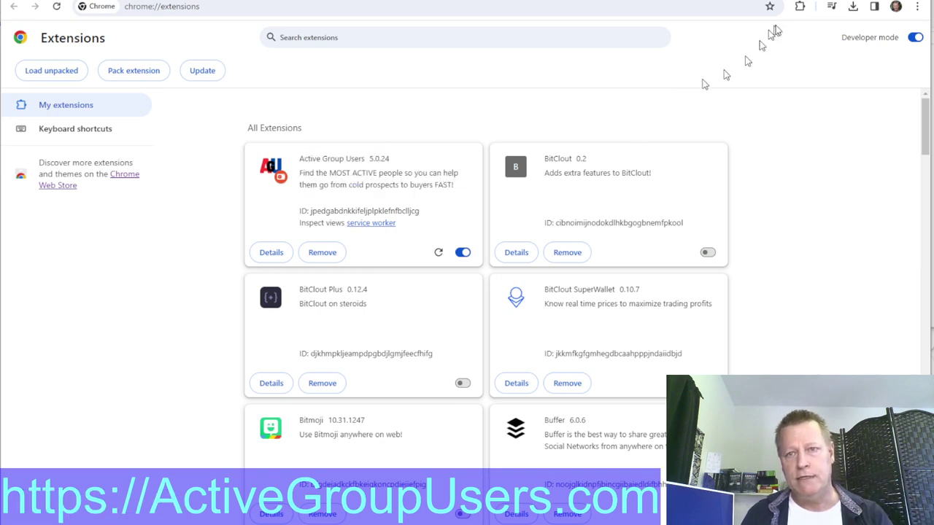
Launch Active Group Users from the Extensions menu and choose Setup free account here
{"action": "left_click", "coordinate": [800, 6]}
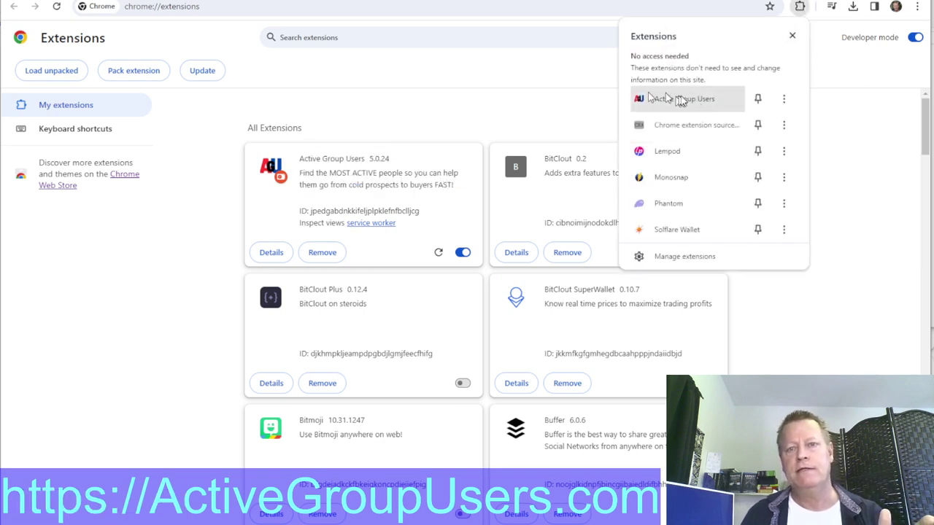
{"action": "left_click", "coordinate": [675, 100]}
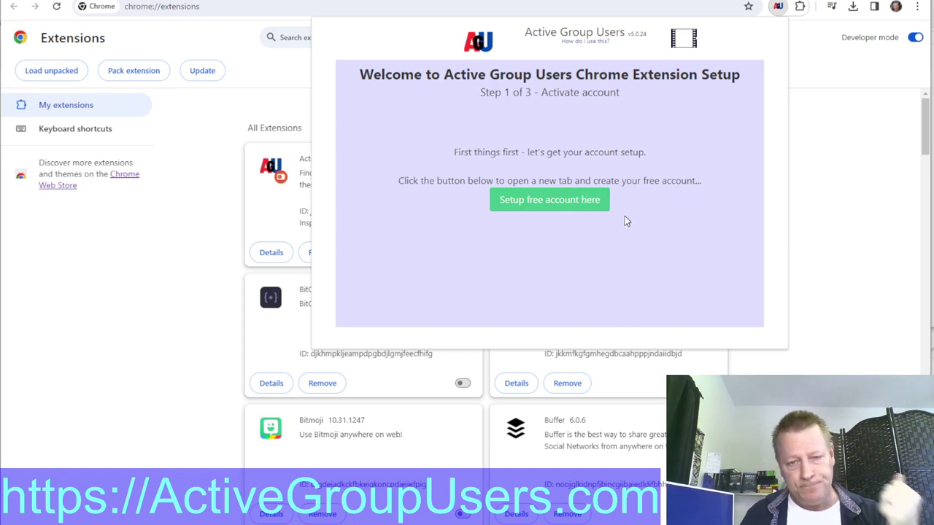
{"action": "left_click", "coordinate": [547, 210]}
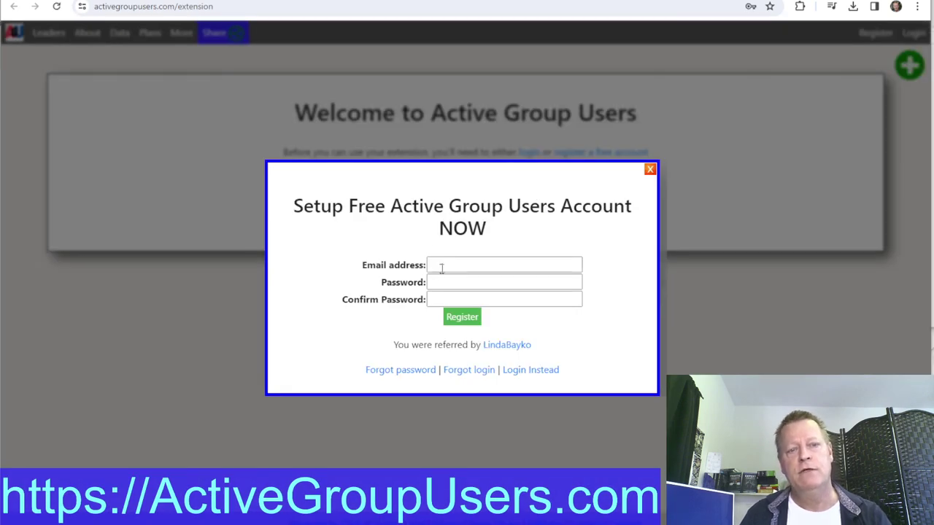
Enter the account e-mail address and the same password in Password and Confirm Password
{"action": "left_click", "coordinate": [440, 267]}
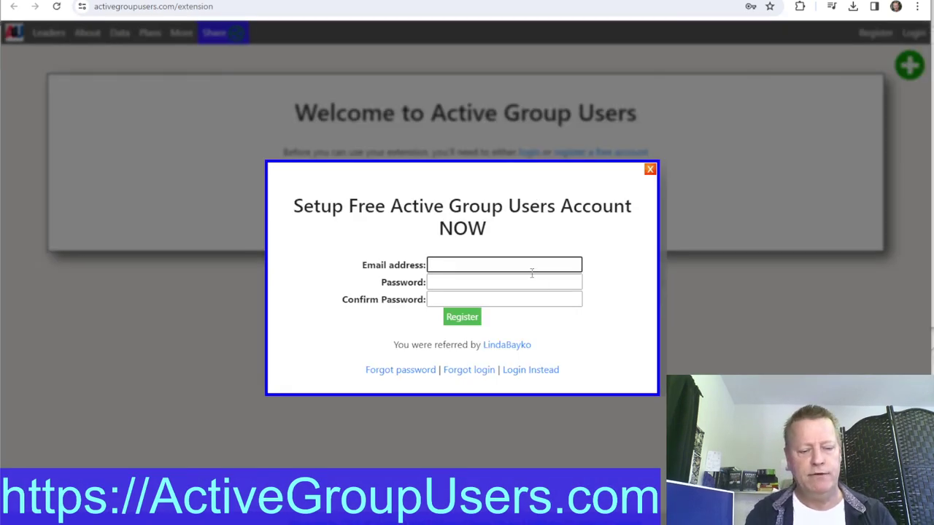
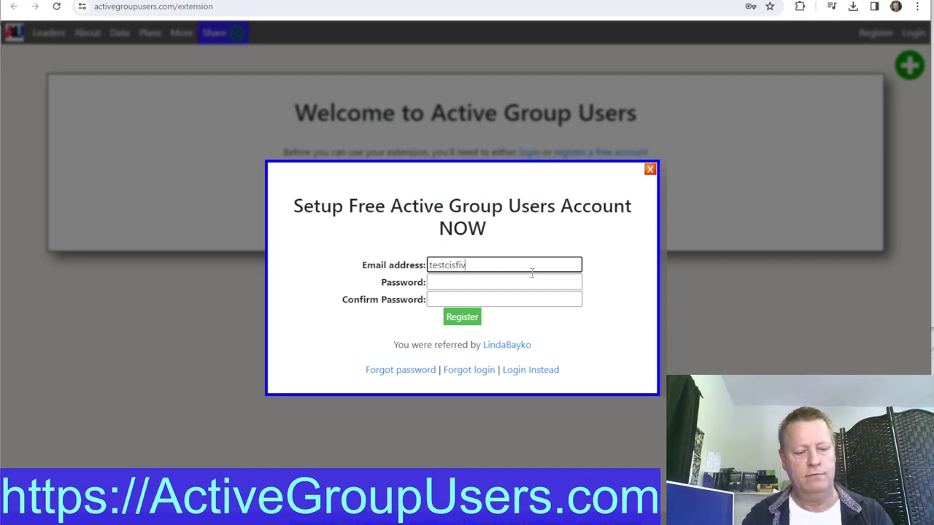
{"action": "key", "text": "Tab"}
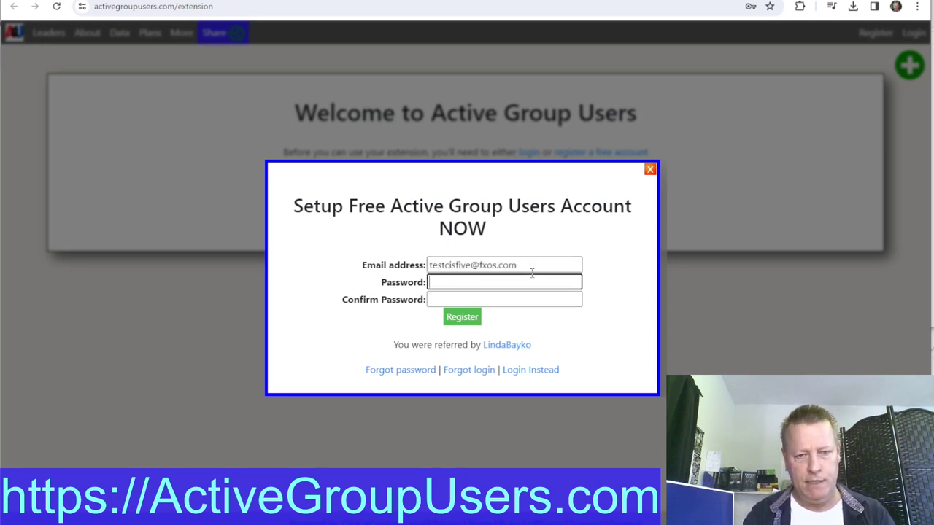
{"action": "key", "text": "Tab"}
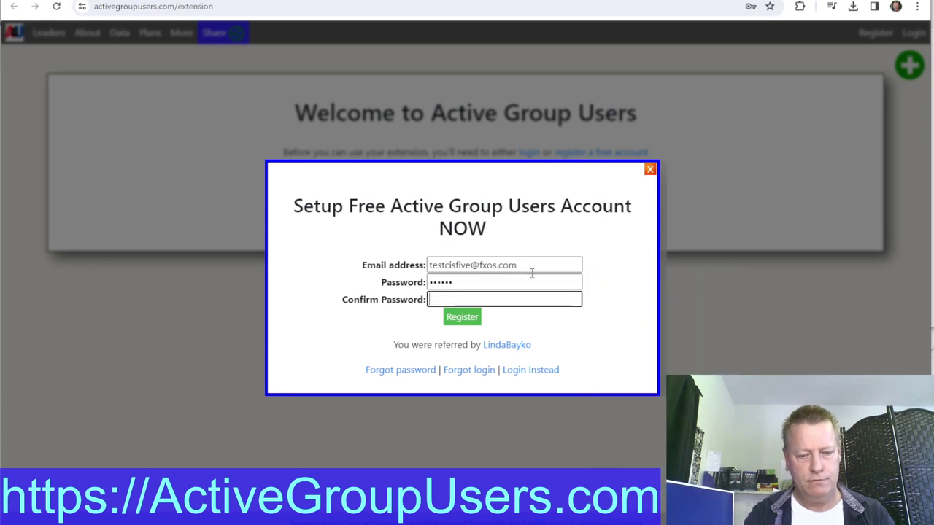
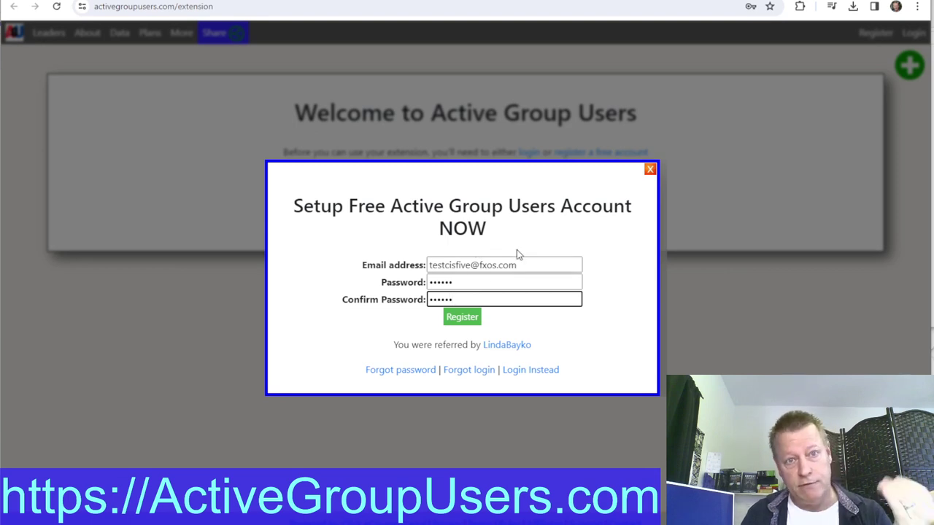
Register the account and save the login in Chrome's password prompt
{"action": "left_click", "coordinate": [463, 320]}
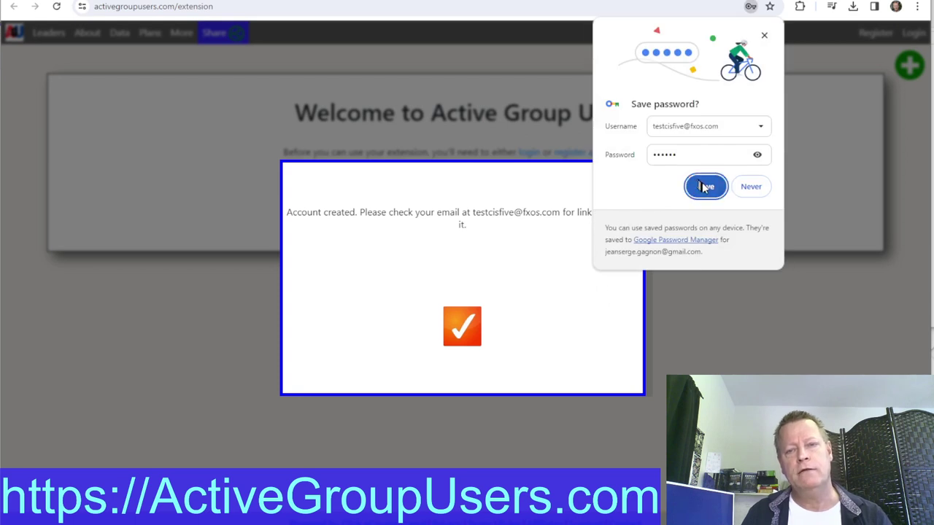
{"action": "left_click", "coordinate": [705, 185]}
{"action": "left_click_drag", "start_coordinate": [356, 212], "coordinate": [612, 229]}
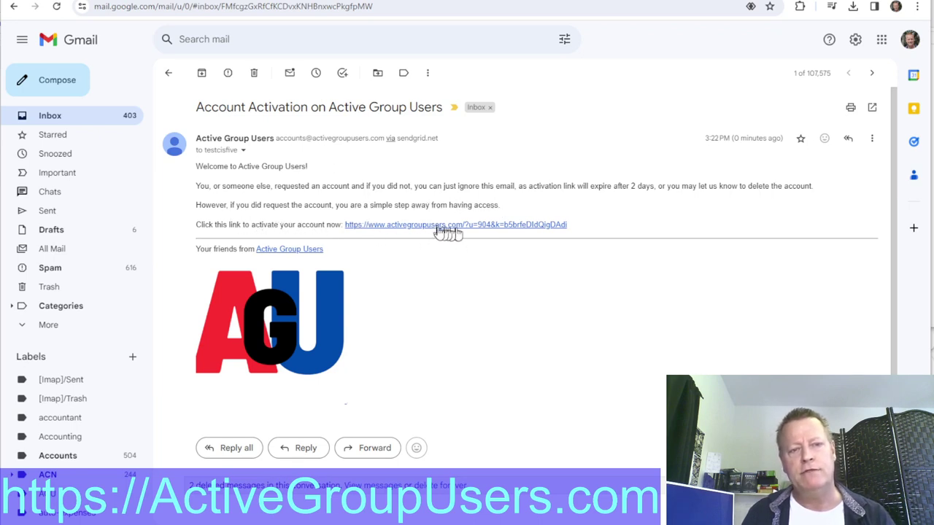
Follow the email's activation link and dismiss the Successfully activated popup
{"action": "left_click", "coordinate": [484, 226]}
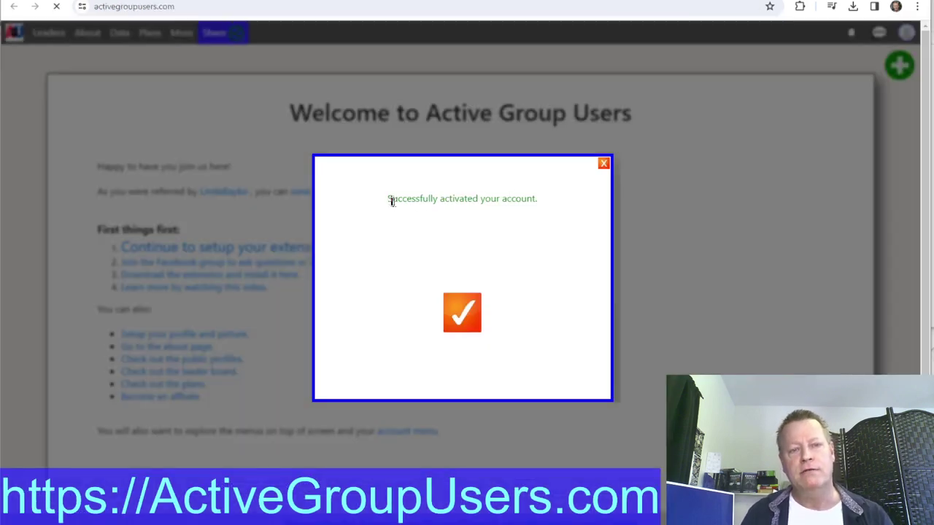
{"action": "left_click_drag", "start_coordinate": [389, 199], "coordinate": [538, 211]}
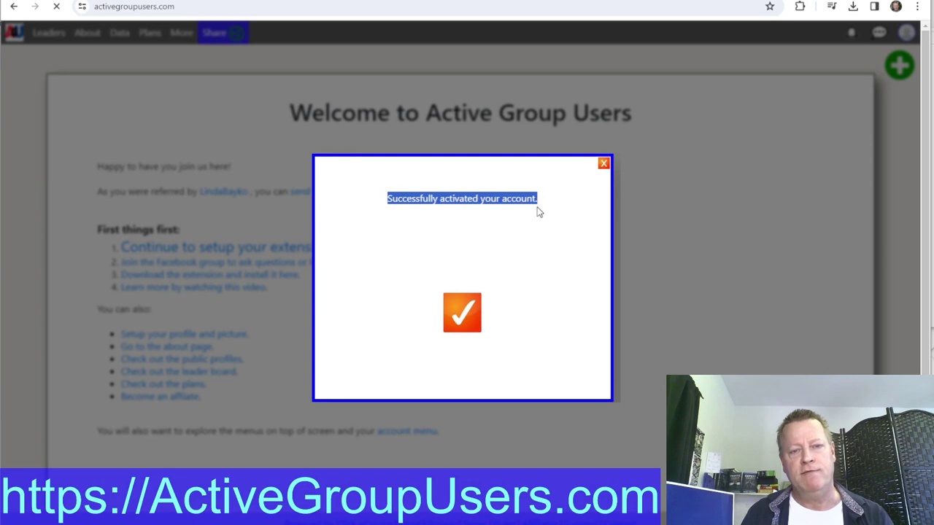
{"action": "left_click", "coordinate": [462, 323]}
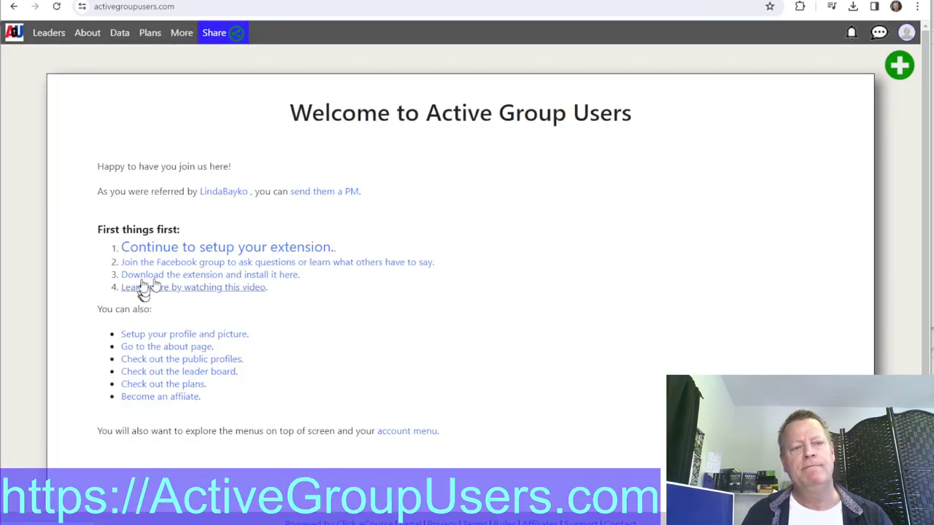
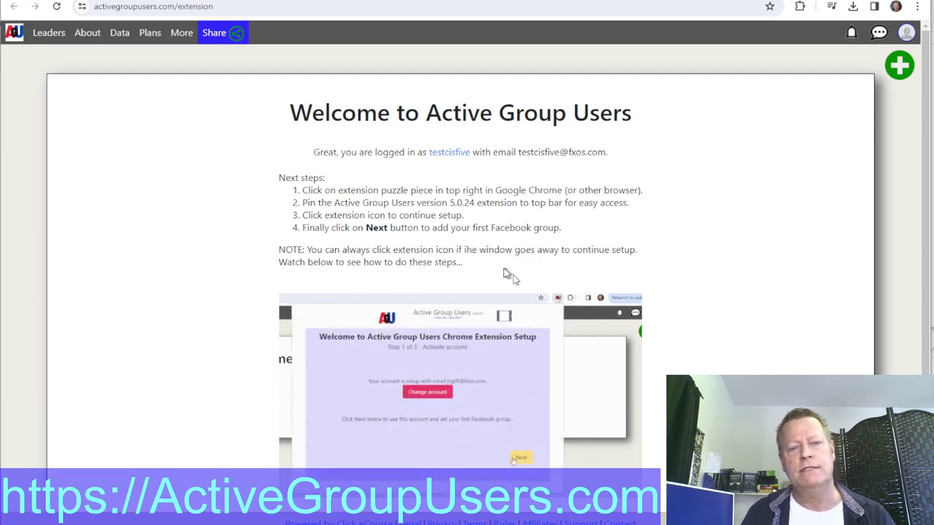
Pin Active Group Users from the Extensions list and open its Step 1 activation setup
{"action": "scroll", "coordinate": [565, 325], "scroll_direction": "down", "scroll_amount": 2}
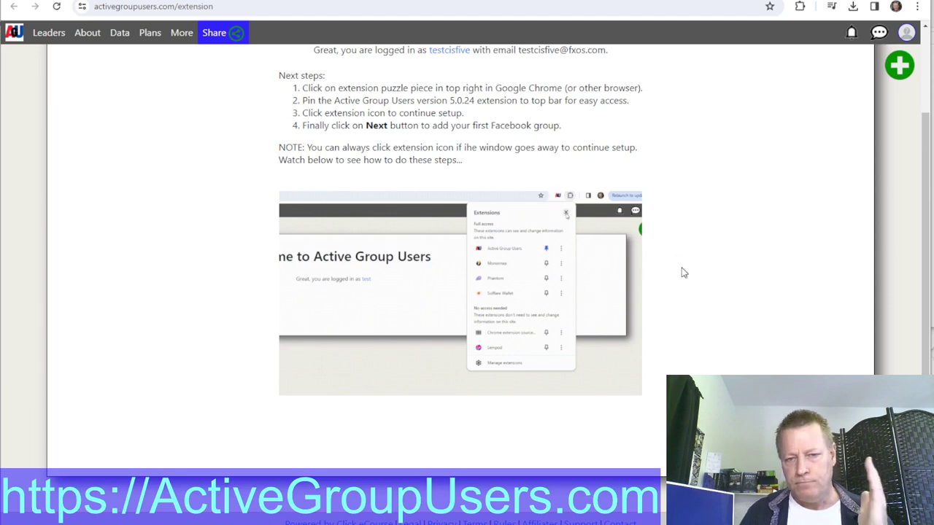
{"action": "scroll", "coordinate": [693, 240], "scroll_direction": "up", "scroll_amount": 2}
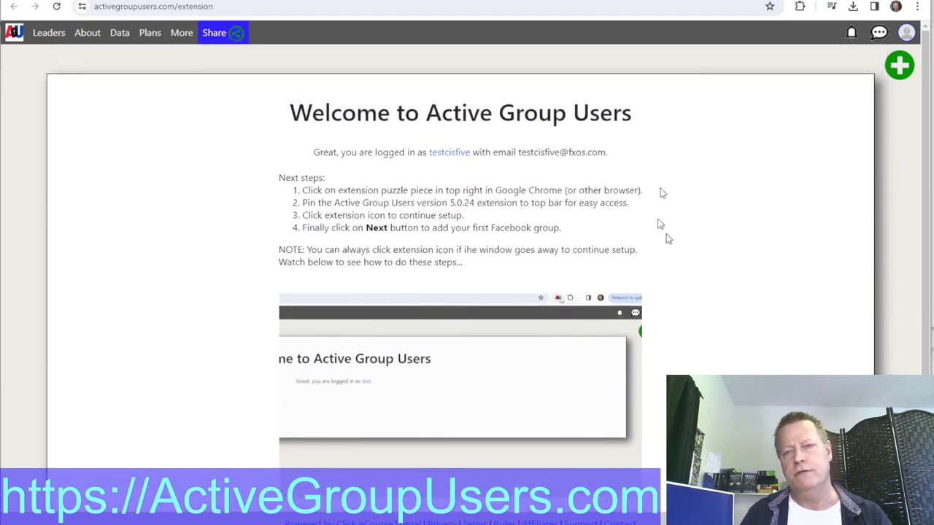
{"action": "left_click", "coordinate": [800, 11]}
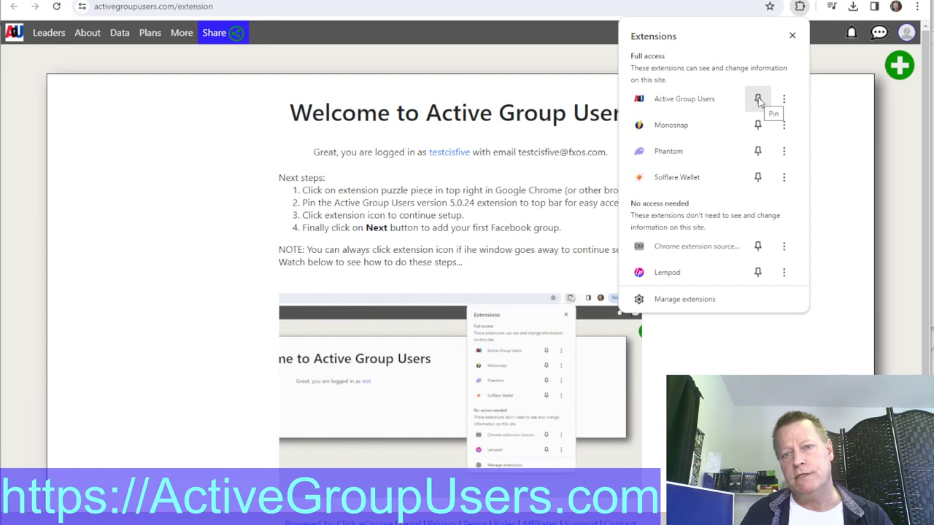
{"action": "left_click", "coordinate": [758, 99]}
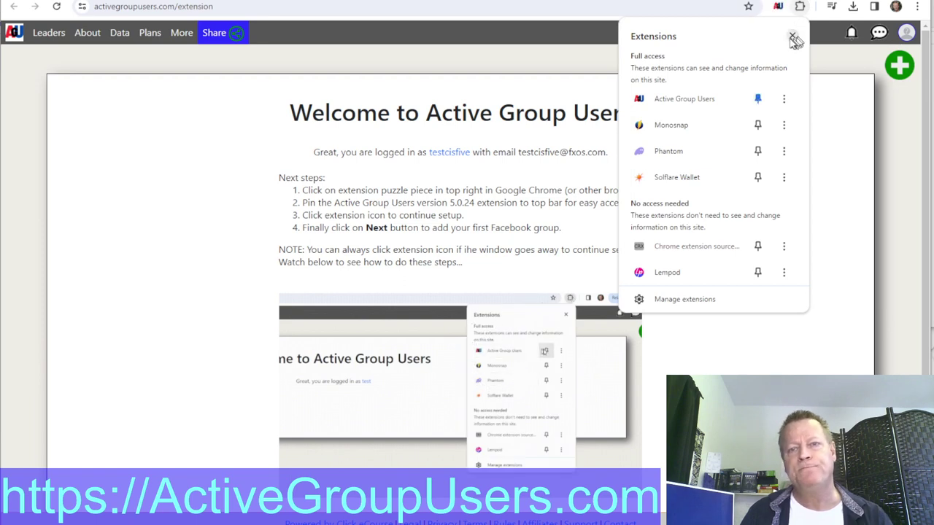
{"action": "left_click", "coordinate": [791, 36]}
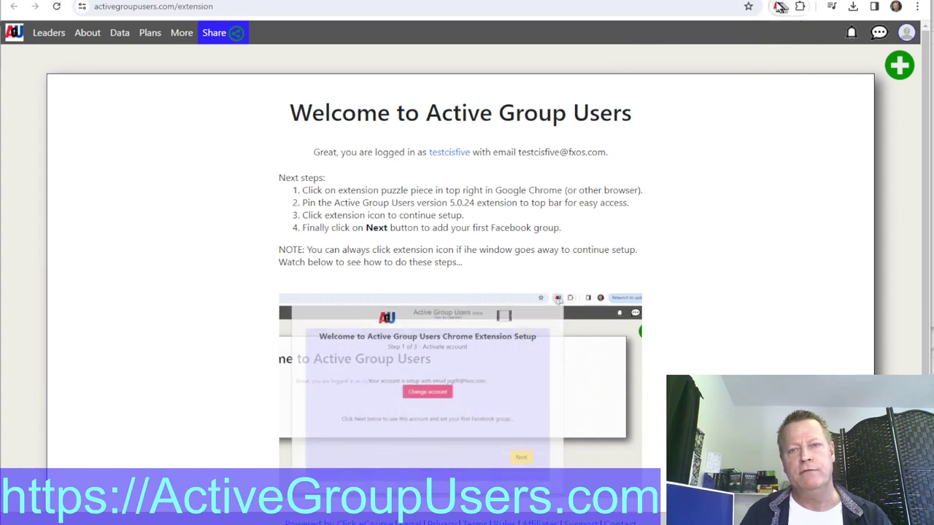
{"action": "left_click", "coordinate": [777, 7]}
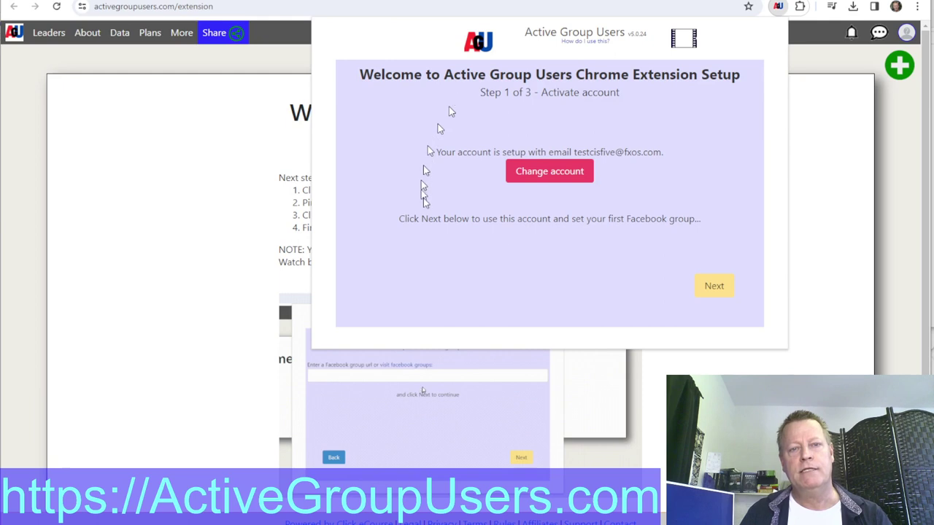
Accept the account on Step 1, advance to Enter group, and follow 'visit facebook groups'
{"action": "left_click_drag", "start_coordinate": [574, 151], "coordinate": [669, 153]}
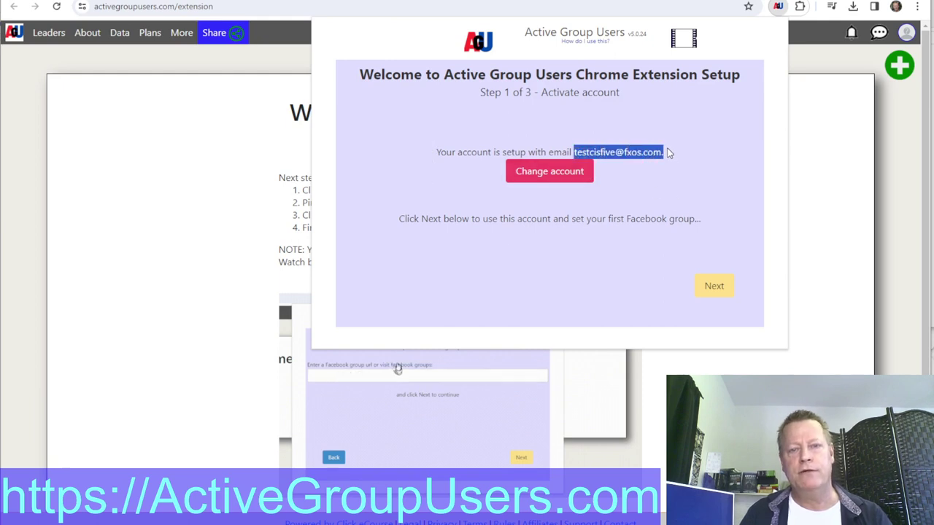
{"action": "left_click", "coordinate": [663, 182]}
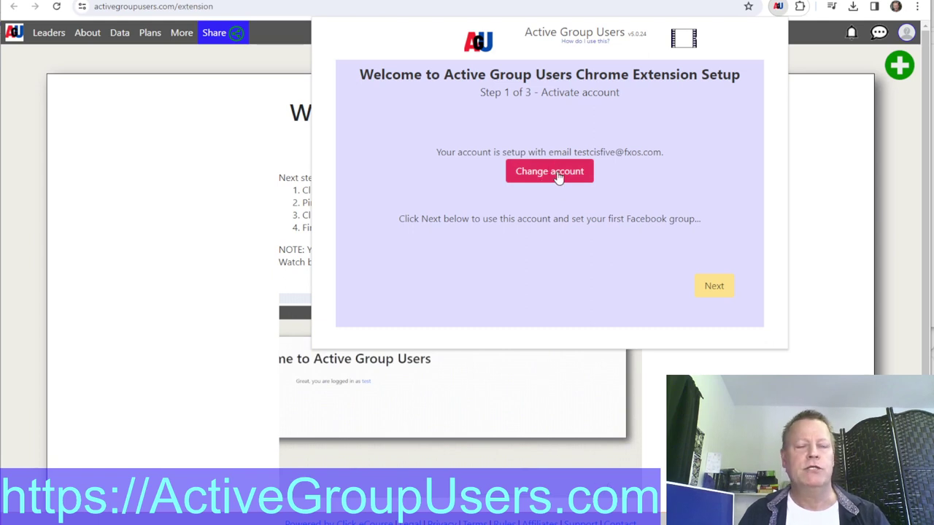
{"action": "left_click", "coordinate": [713, 288]}
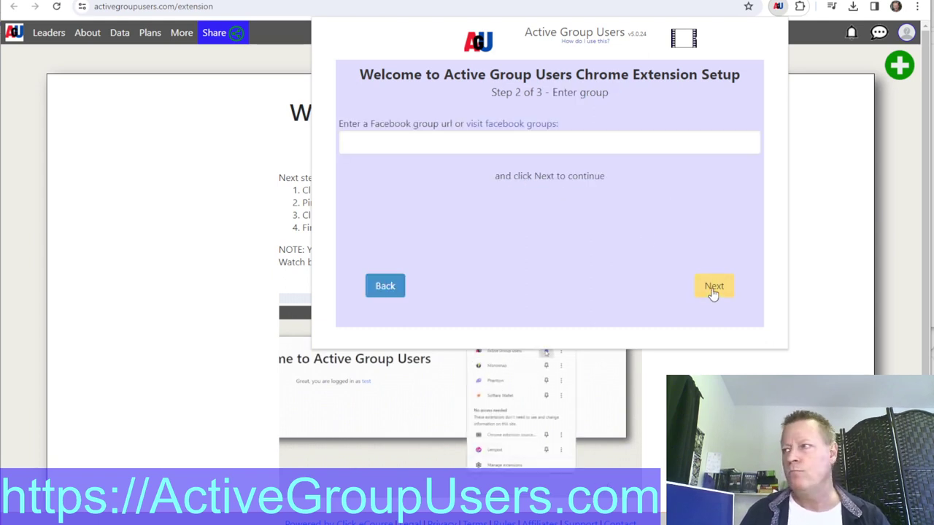
{"action": "left_click", "coordinate": [411, 141]}
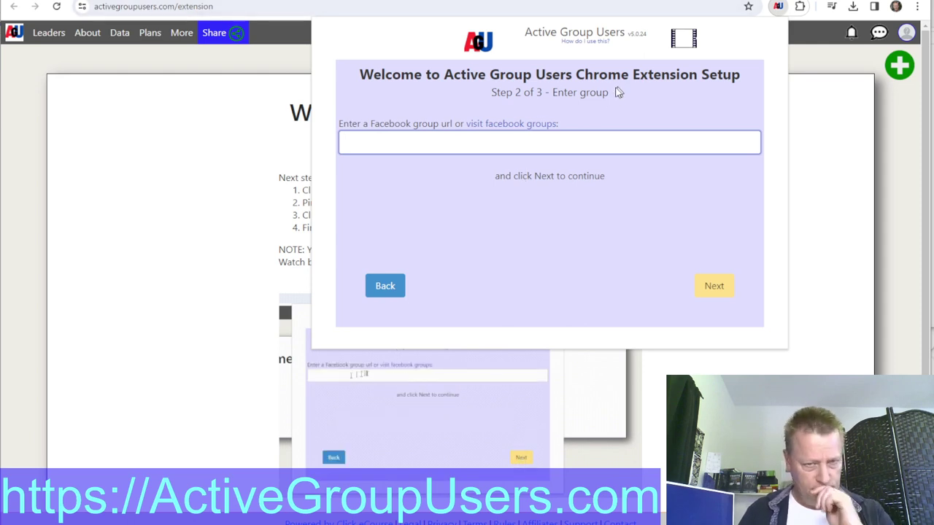
{"action": "left_click", "coordinate": [527, 131]}
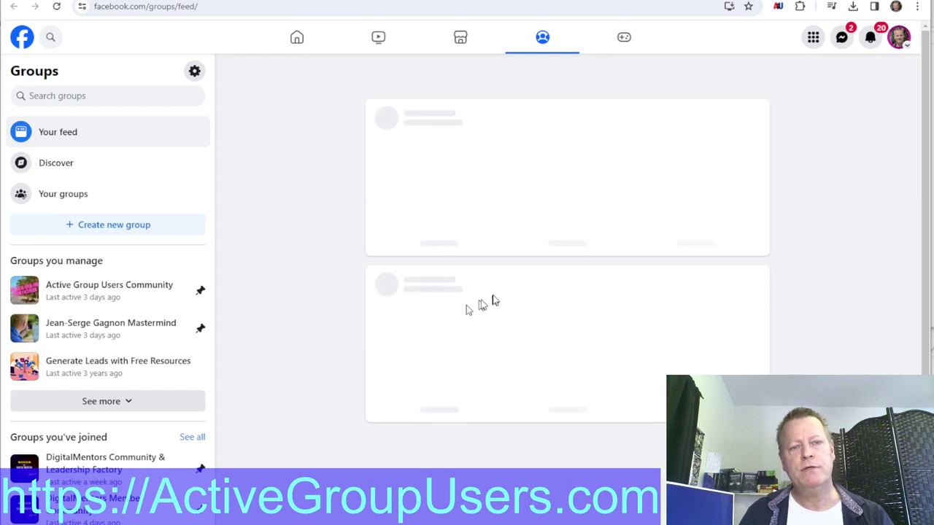
Open the ClickBank (Affiliate Marketing) group page from the Groups feed
{"action": "scroll", "coordinate": [505, 217], "scroll_direction": "down", "scroll_amount": 7}
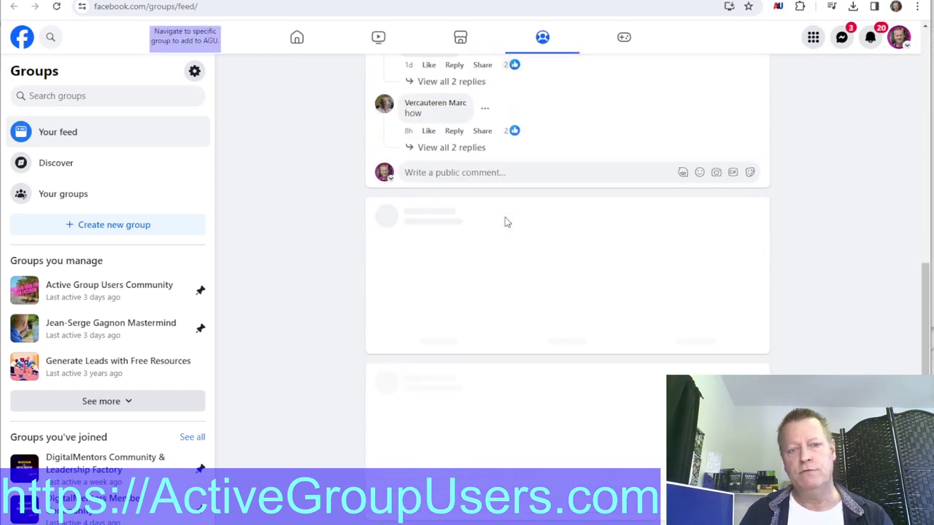
{"action": "scroll", "coordinate": [505, 221], "scroll_direction": "up", "scroll_amount": 7}
{"action": "scroll", "coordinate": [505, 221], "scroll_direction": "down", "scroll_amount": 3}
{"action": "scroll", "coordinate": [505, 221], "scroll_direction": "up", "scroll_amount": 3}
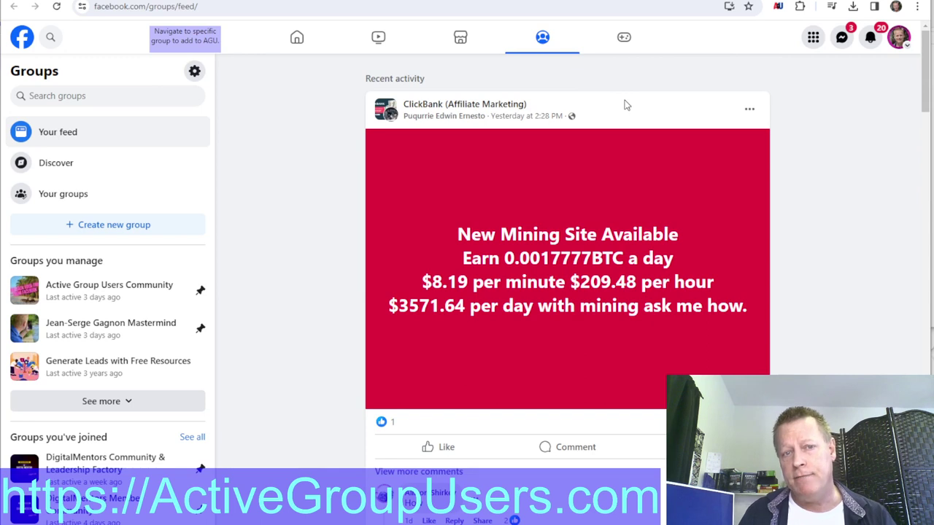
{"action": "left_click", "coordinate": [463, 105]}
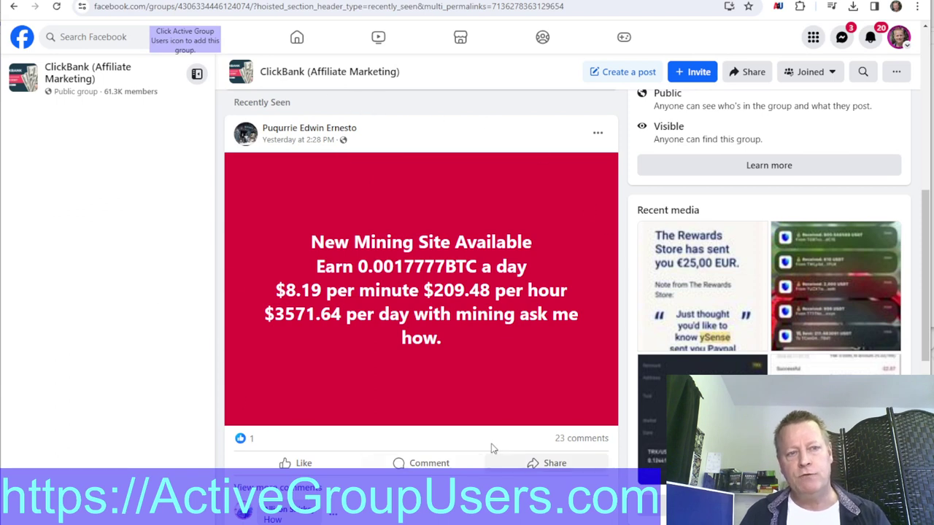
Select the ClickBank group page's web address in the address bar
{"action": "left_click", "coordinate": [257, 7]}
{"action": "left_click", "coordinate": [261, 7]}
{"action": "left_click_drag", "start_coordinate": [271, 7], "coordinate": [110, 7]}
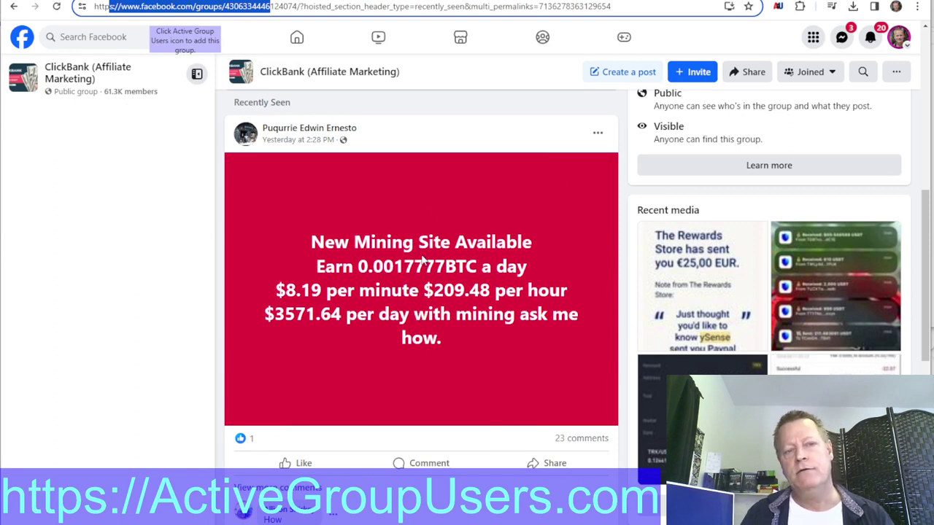
{"action": "left_click", "coordinate": [423, 260]}
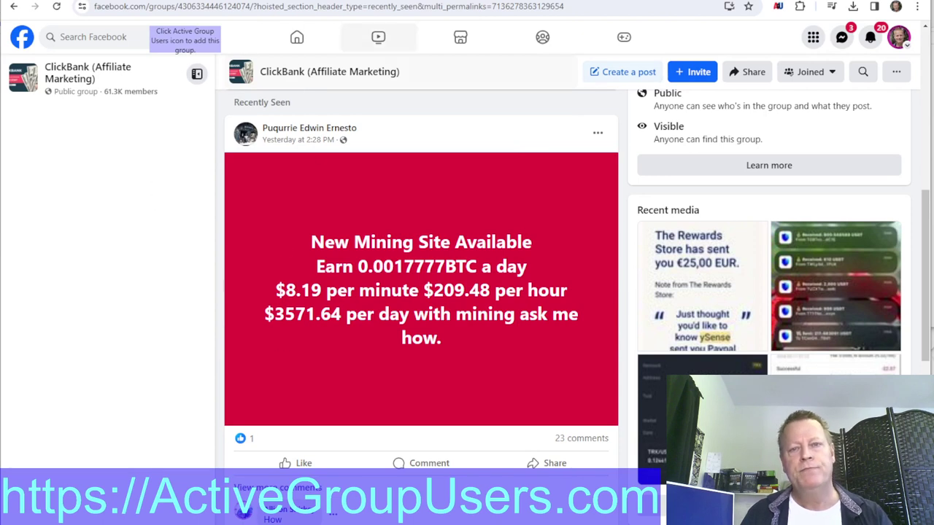
Reopen Active Group Users and finish setup with the prefilled ClickBank group URL
{"action": "left_click", "coordinate": [778, 7]}
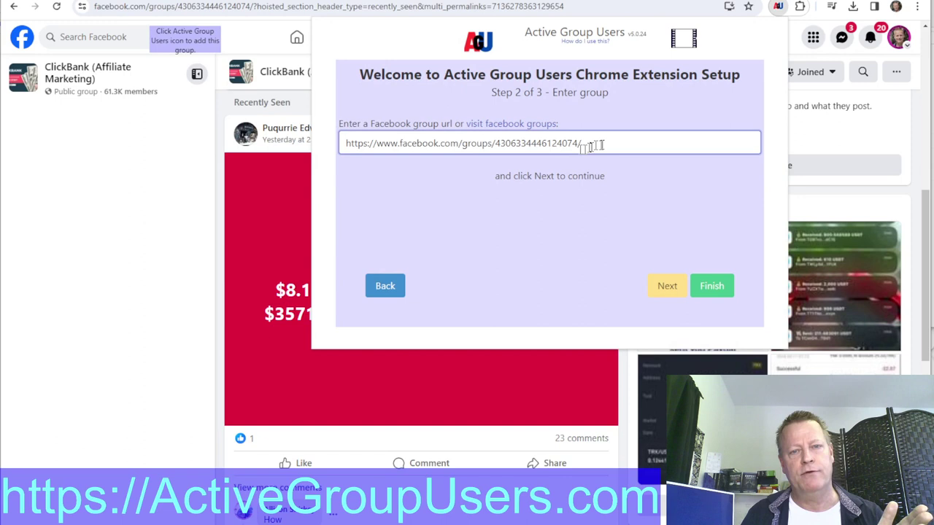
{"action": "left_click_drag", "start_coordinate": [598, 145], "coordinate": [339, 146]}
{"action": "left_click", "coordinate": [561, 198]}
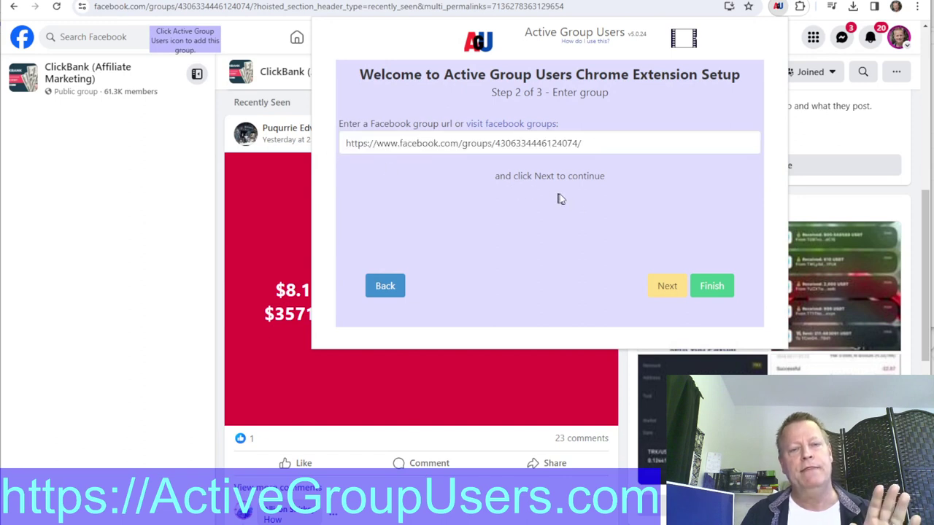
{"action": "left_click", "coordinate": [711, 286]}
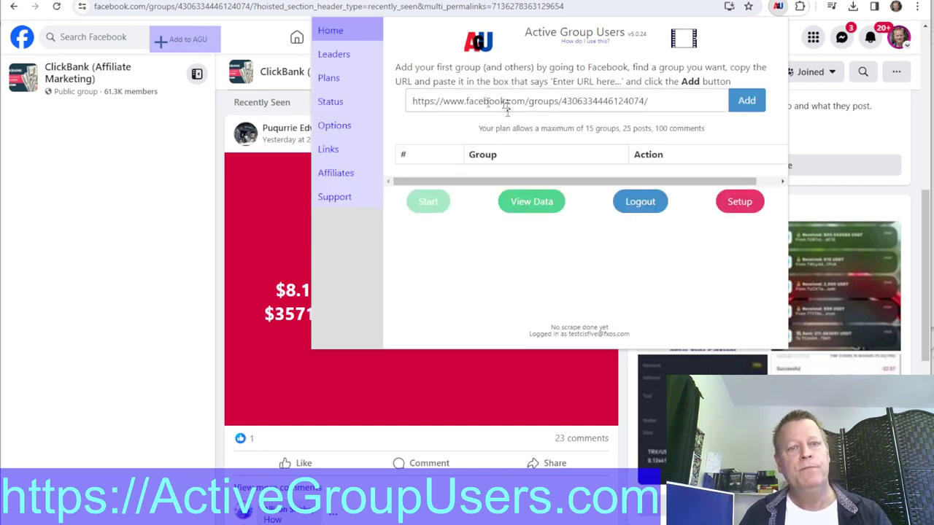
Add the ClickBank group as group 1 and close the extension window
{"action": "left_click_drag", "start_coordinate": [438, 101], "coordinate": [667, 102]}
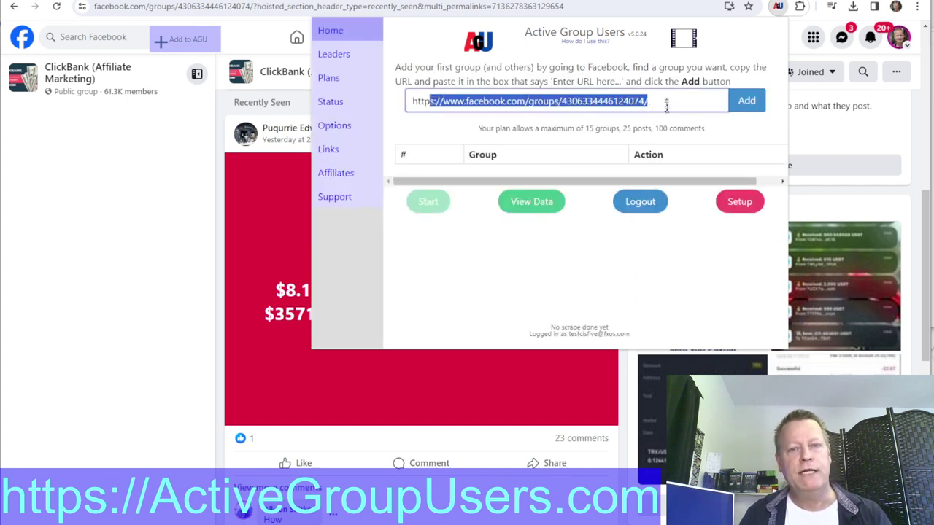
{"action": "left_click", "coordinate": [745, 99]}
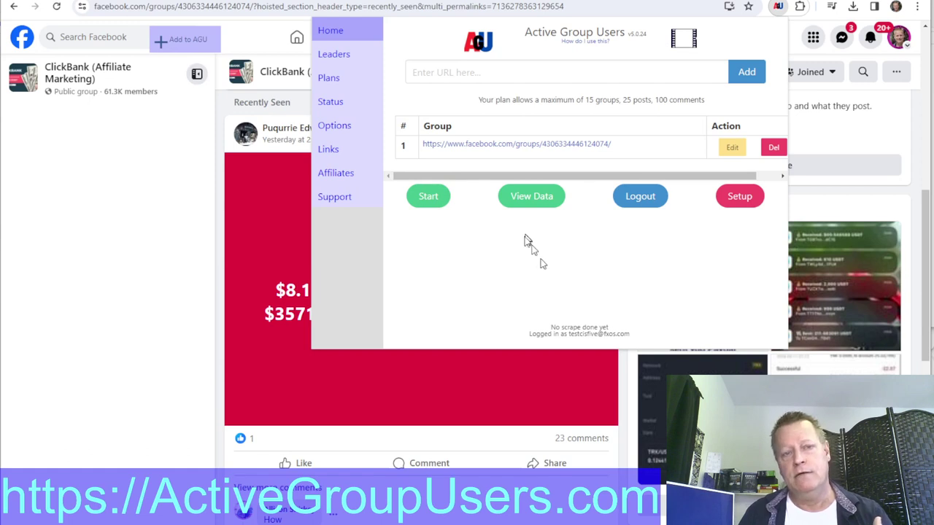
{"action": "left_click", "coordinate": [562, 71]}
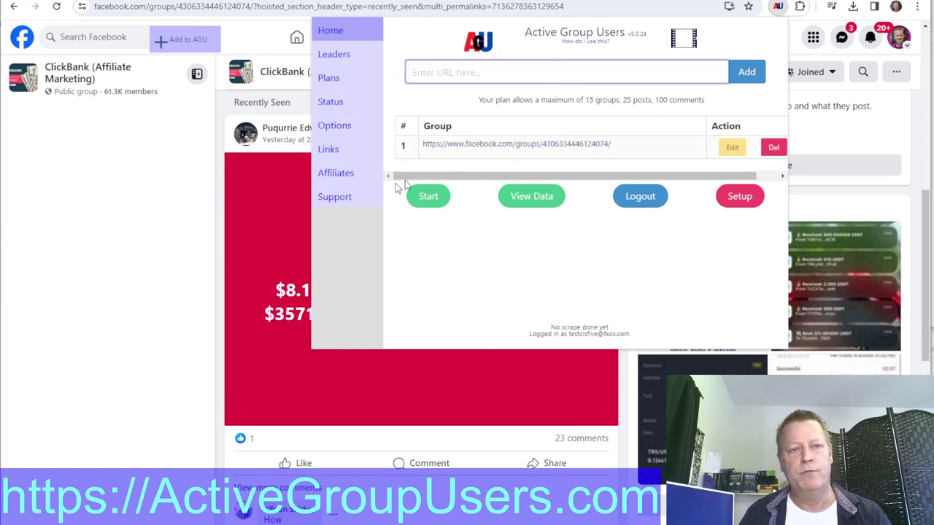
{"action": "left_click", "coordinate": [212, 212]}
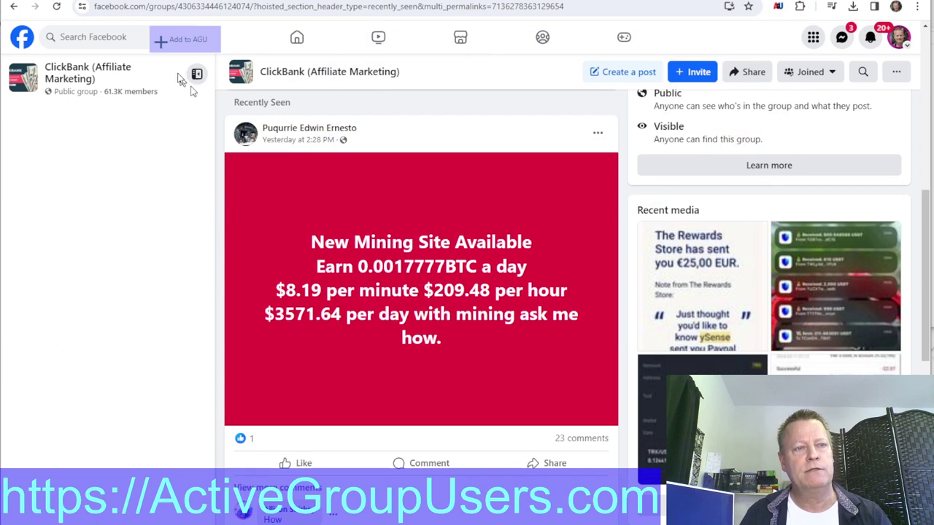
{"action": "left_click", "coordinate": [14, 6]}
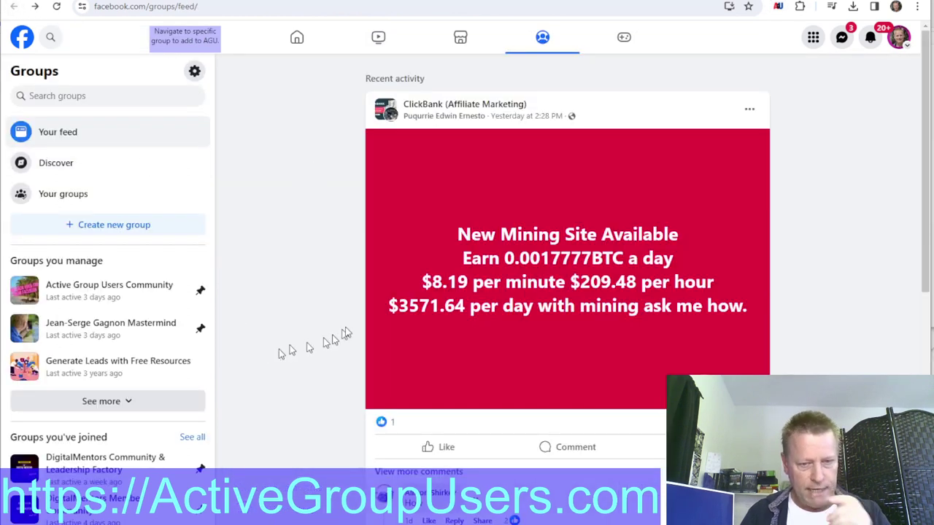
{"action": "scroll", "coordinate": [475, 358], "scroll_direction": "down", "scroll_amount": 6}
{"action": "scroll", "coordinate": [476, 358], "scroll_direction": "down", "scroll_amount": 2}
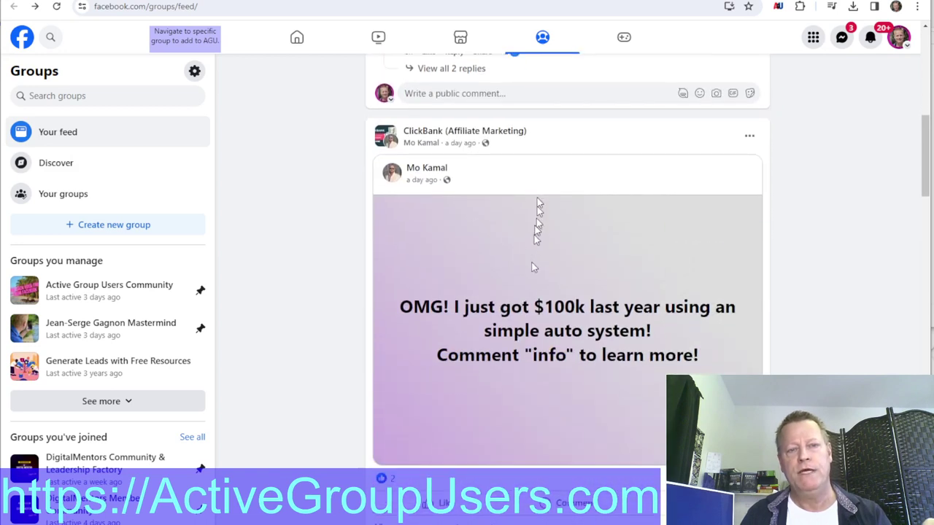
{"action": "scroll", "coordinate": [522, 283], "scroll_direction": "down", "scroll_amount": 7}
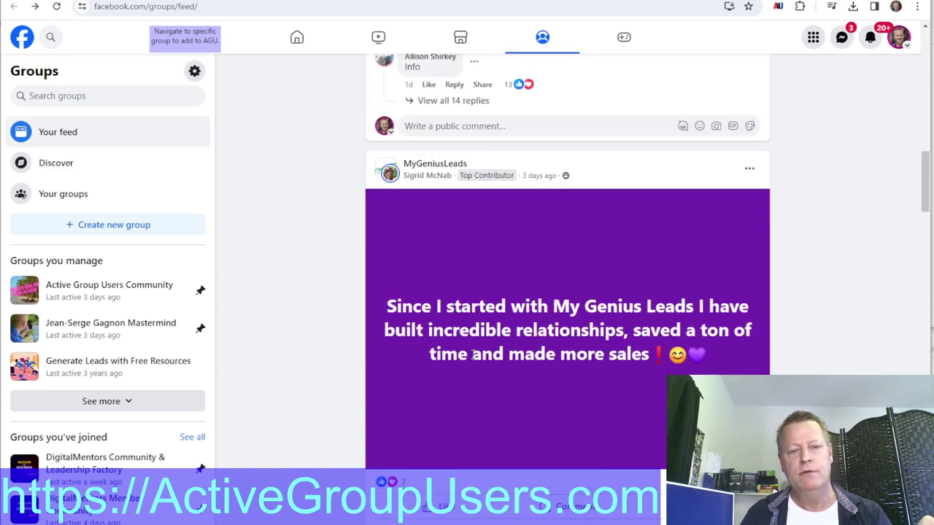
{"action": "scroll", "coordinate": [486, 261], "scroll_direction": "down", "scroll_amount": 2}
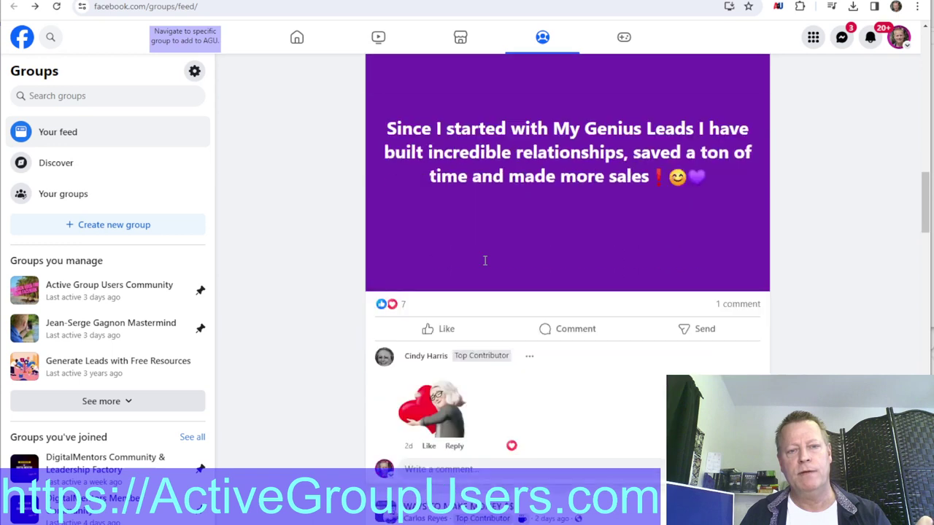
{"action": "scroll", "coordinate": [486, 259], "scroll_direction": "up", "scroll_amount": 3}
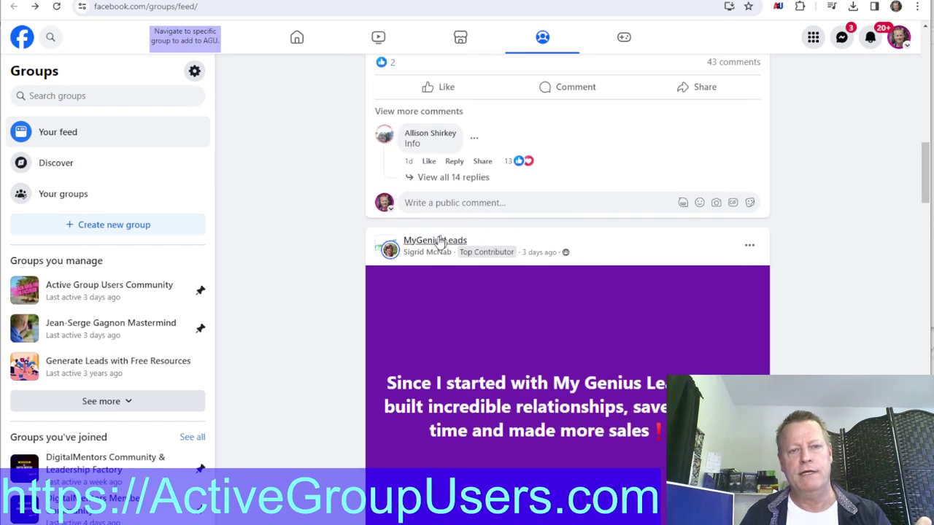
{"action": "left_click", "coordinate": [473, 247]}
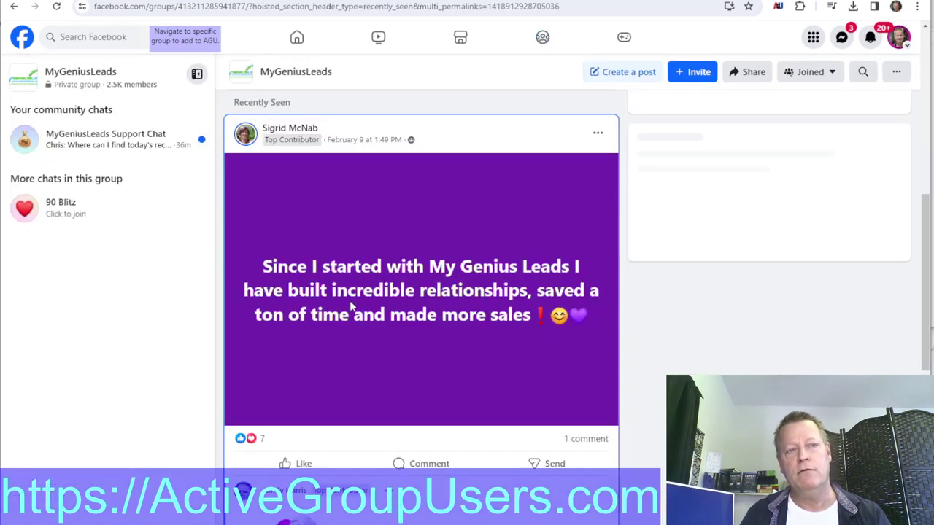
{"action": "left_click", "coordinate": [777, 7]}
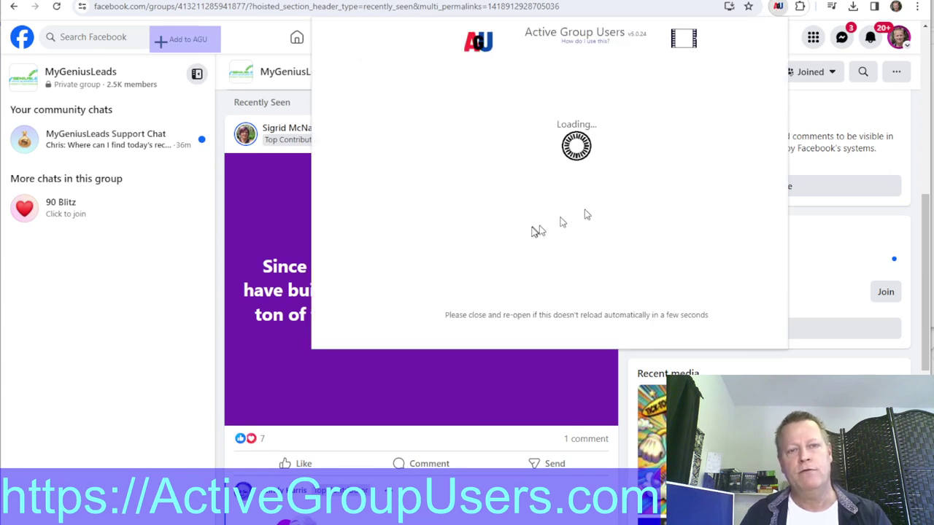
{"action": "left_click_drag", "start_coordinate": [517, 73], "coordinate": [651, 78]}
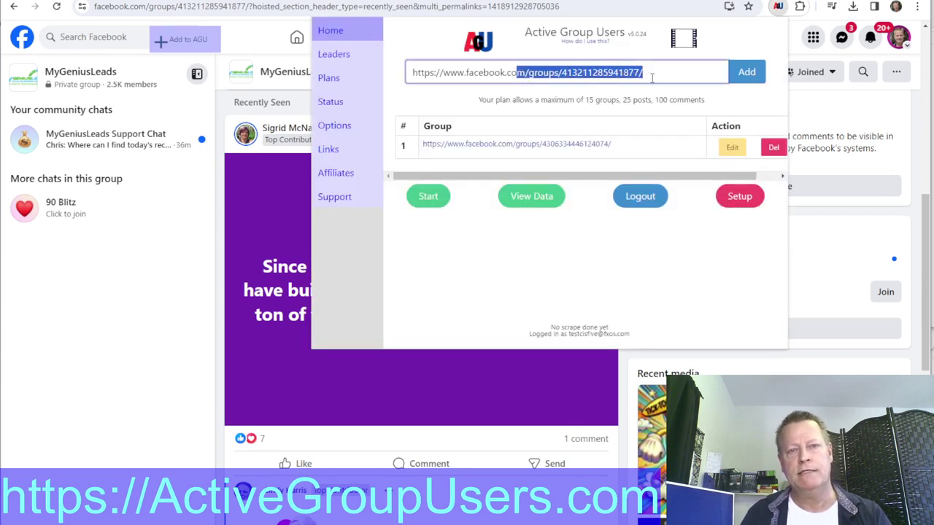
{"action": "left_click", "coordinate": [738, 76]}
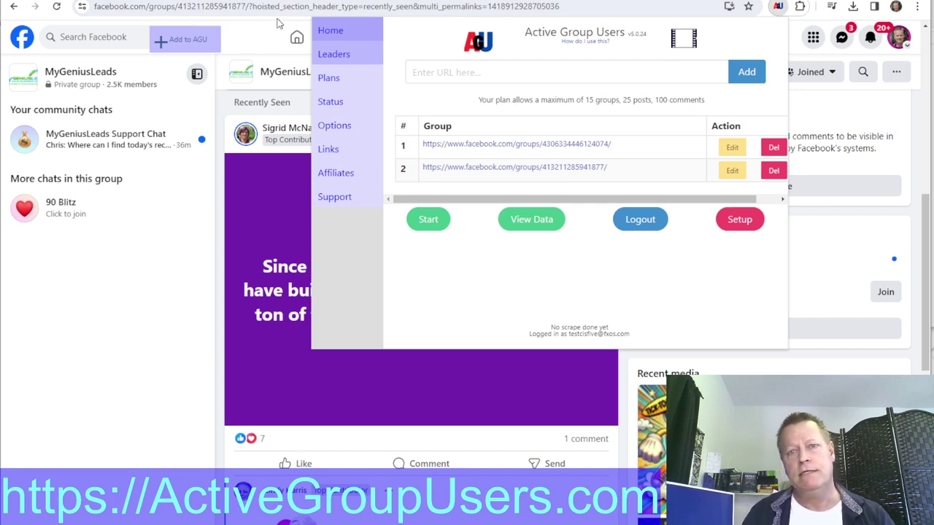
{"action": "left_click", "coordinate": [199, 278]}
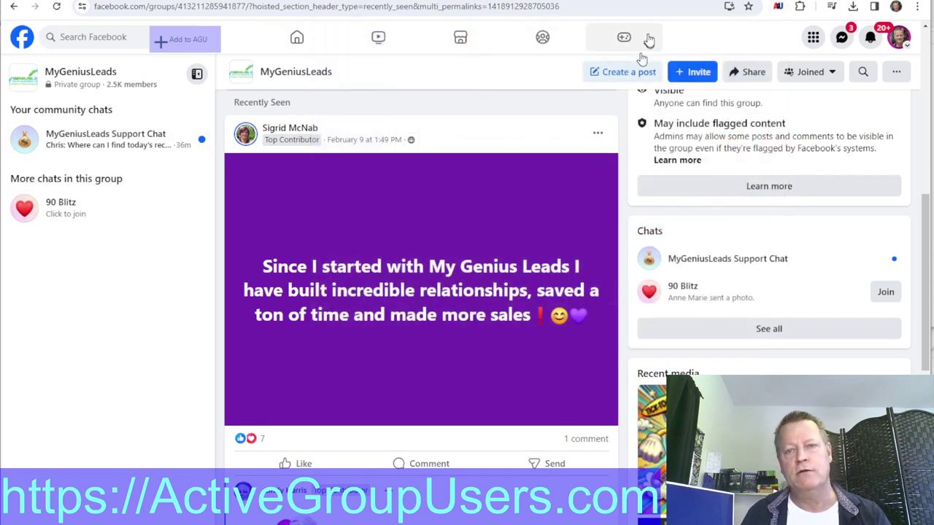
{"action": "left_click", "coordinate": [778, 7]}
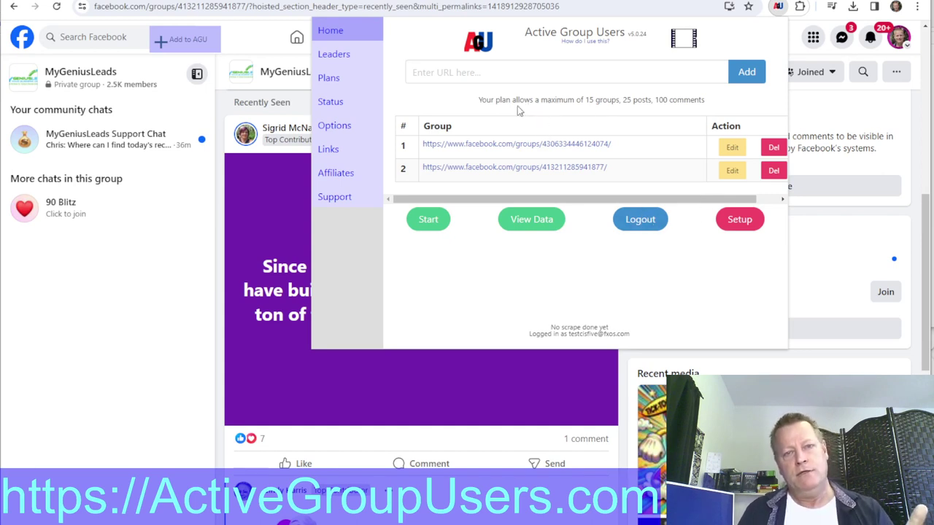
{"action": "left_click_drag", "start_coordinate": [481, 99], "coordinate": [682, 101]}
{"action": "left_click", "coordinate": [686, 112]}
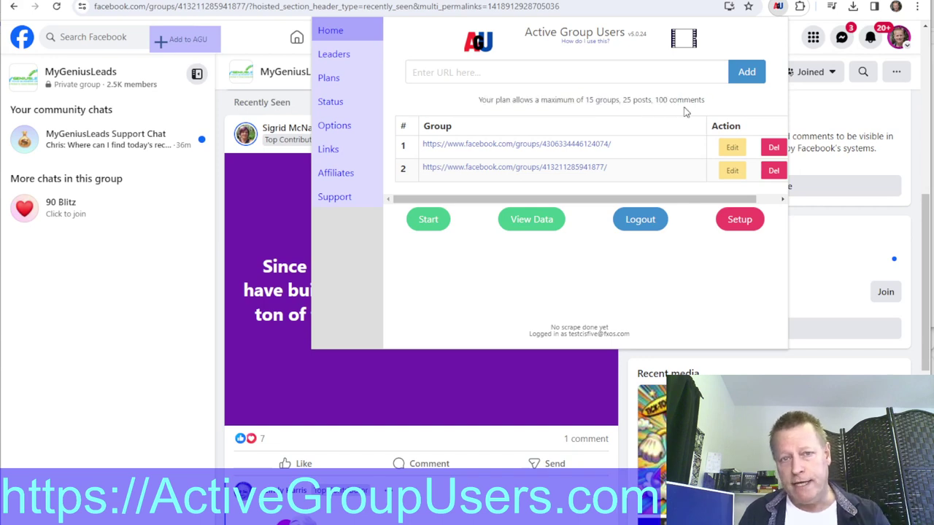
{"action": "left_click_drag", "start_coordinate": [581, 101], "coordinate": [637, 102]}
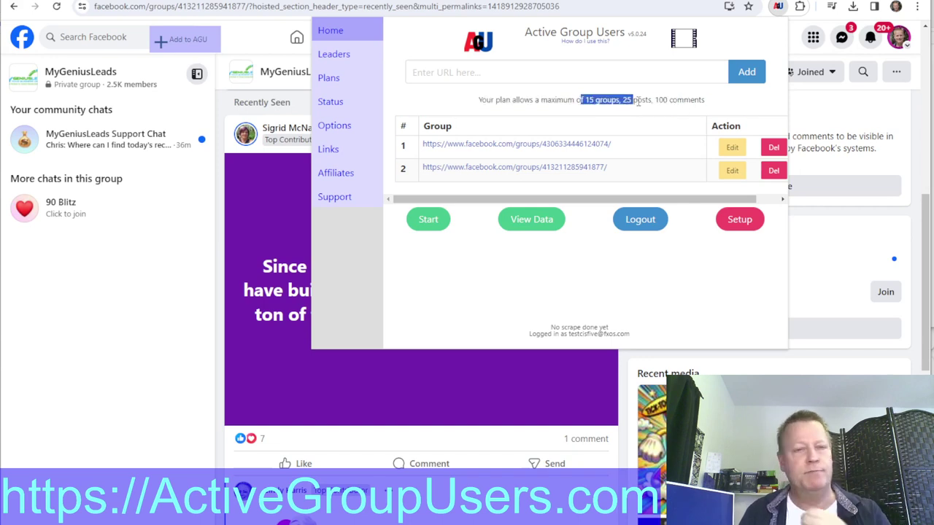
Compare the Free, Bronze, Silver and Gold plans, noting the Gold trial ends 2024-02-26
{"action": "left_click", "coordinate": [330, 78]}
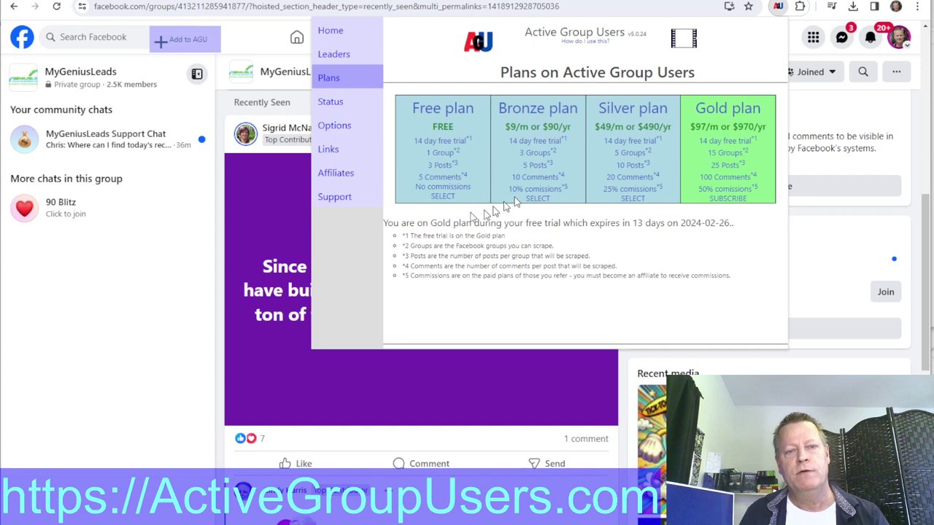
{"action": "left_click_drag", "start_coordinate": [431, 223], "coordinate": [730, 232]}
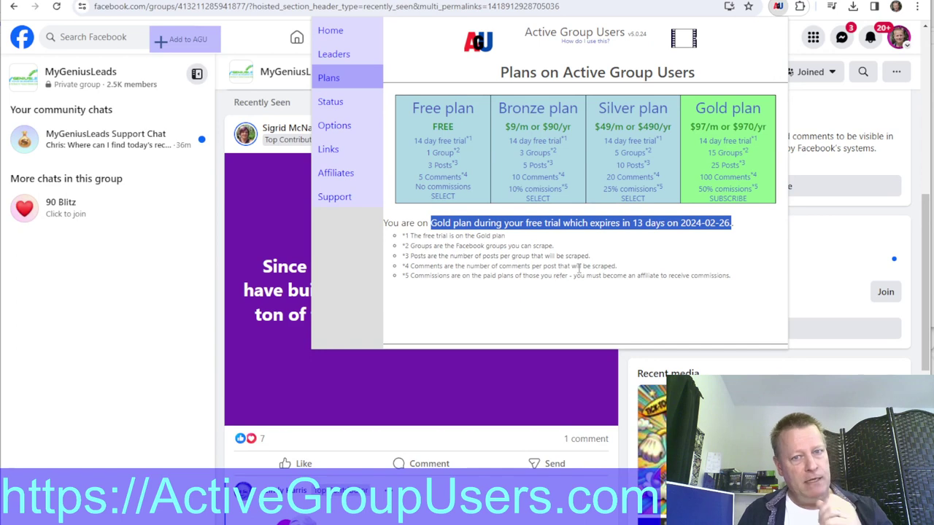
{"action": "left_click", "coordinate": [692, 273]}
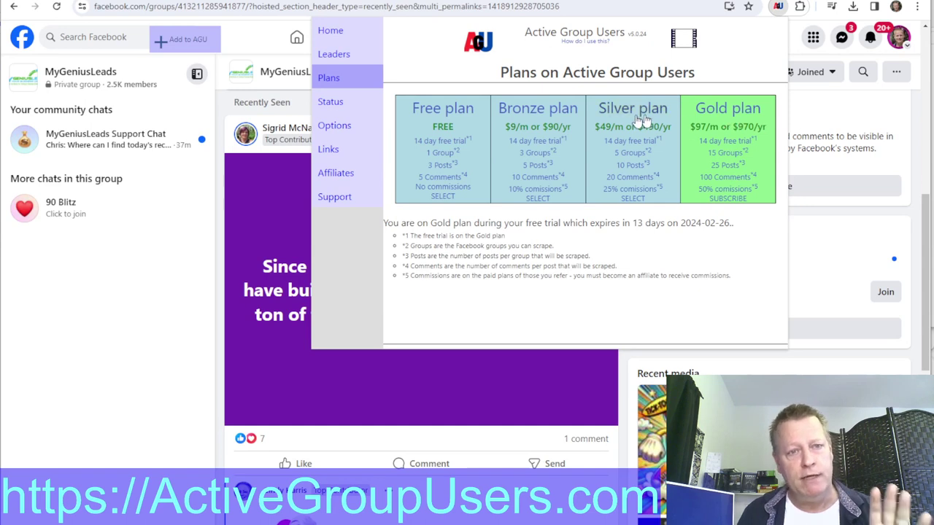
Return to the AGU home page, close the panel, and scroll the MyGeniusLeads group feed
{"action": "left_click", "coordinate": [344, 35]}
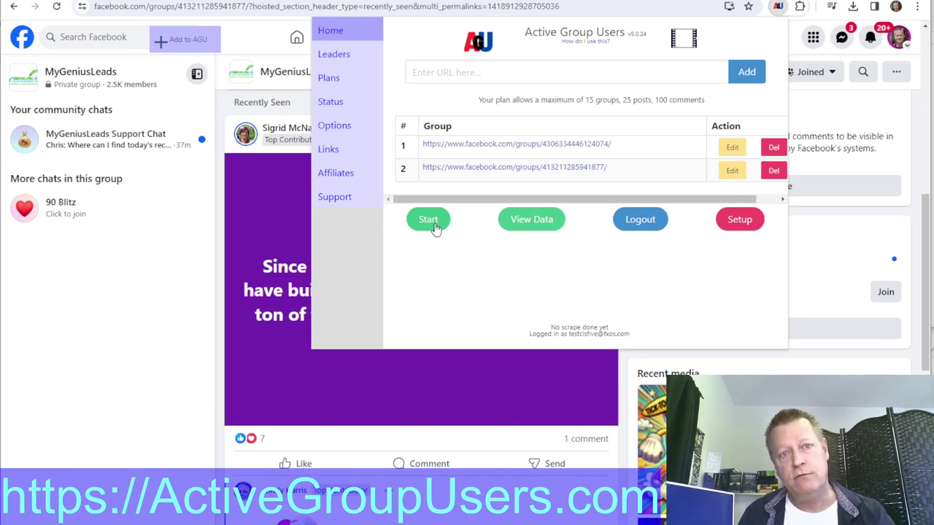
{"action": "left_click", "coordinate": [270, 232]}
{"action": "mouse_move", "coordinate": [286, 129]}
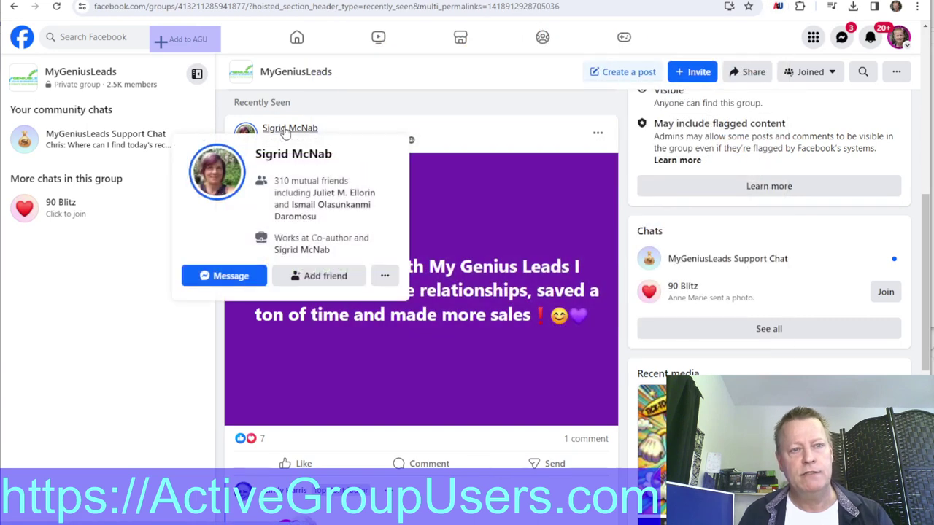
{"action": "scroll", "coordinate": [418, 294], "scroll_direction": "down", "scroll_amount": 3}
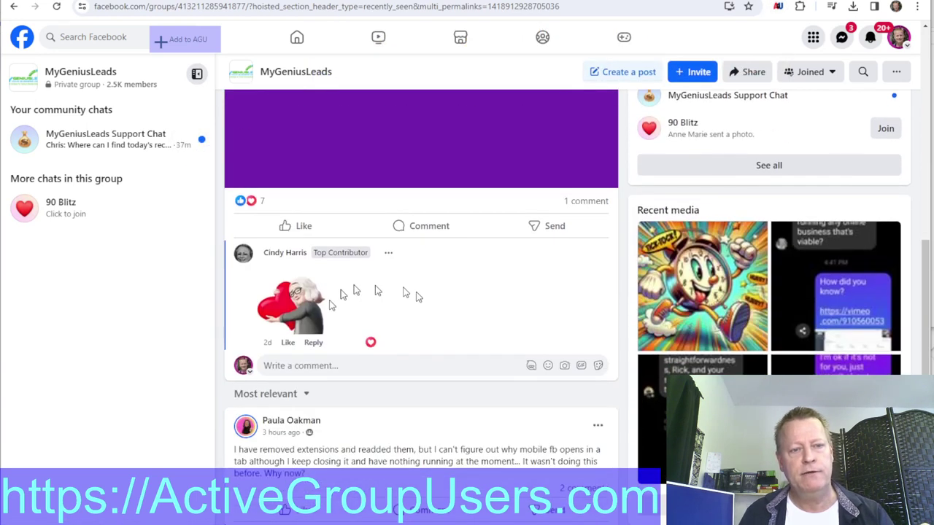
{"action": "scroll", "coordinate": [417, 295], "scroll_direction": "down", "scroll_amount": 3}
{"action": "scroll", "coordinate": [386, 307], "scroll_direction": "down", "scroll_amount": 3}
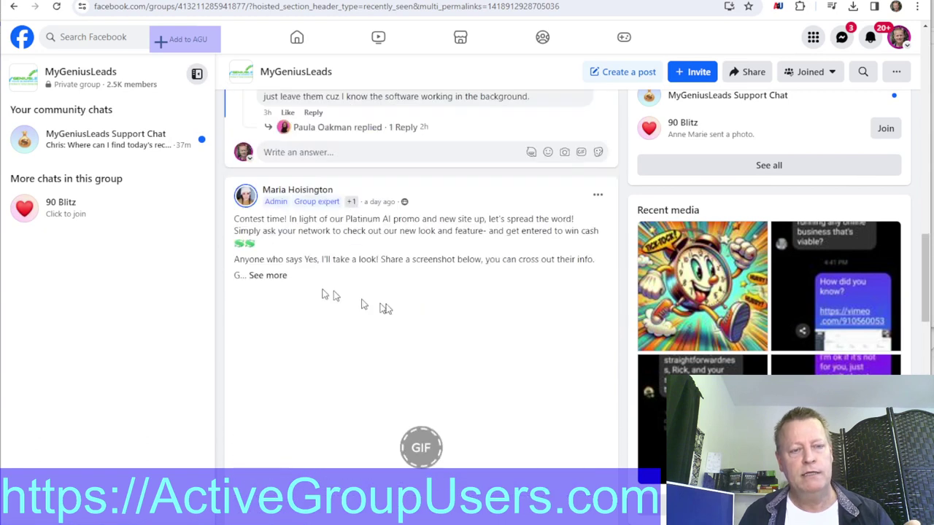
{"action": "scroll", "coordinate": [308, 285], "scroll_direction": "up", "scroll_amount": 3}
Scroll down to the fixed-bot post and bring up a commenter's profile hover card
{"action": "mouse_move", "coordinate": [294, 306]}
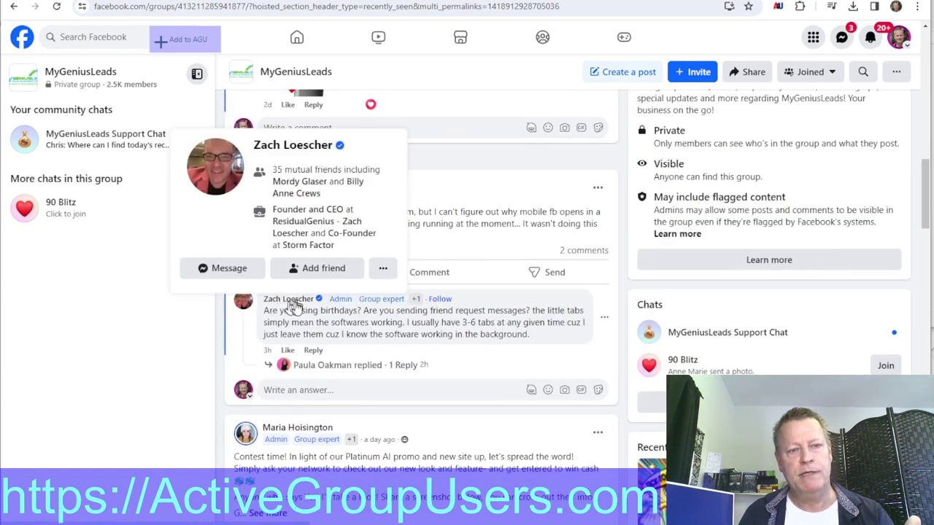
{"action": "scroll", "coordinate": [294, 306], "scroll_direction": "down", "scroll_amount": 3}
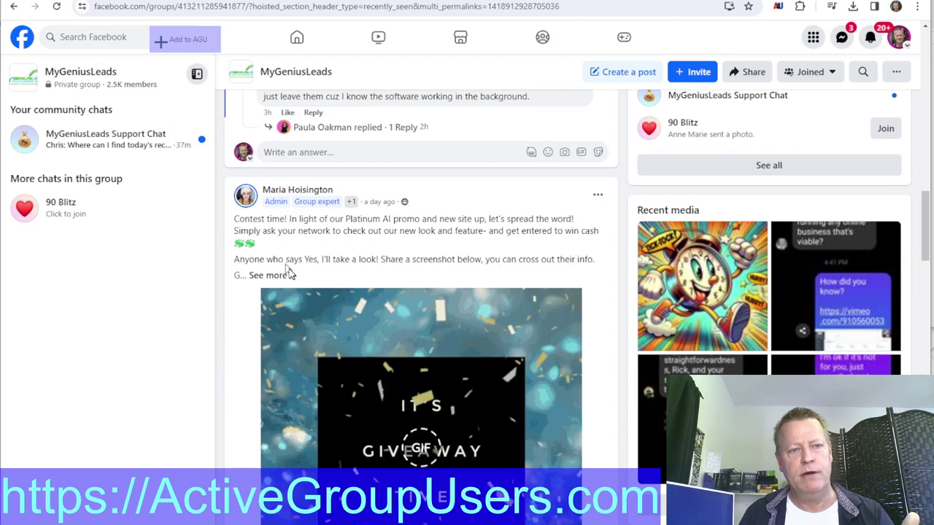
{"action": "scroll", "coordinate": [290, 271], "scroll_direction": "down", "scroll_amount": 5}
{"action": "scroll", "coordinate": [323, 416], "scroll_direction": "down", "scroll_amount": 3}
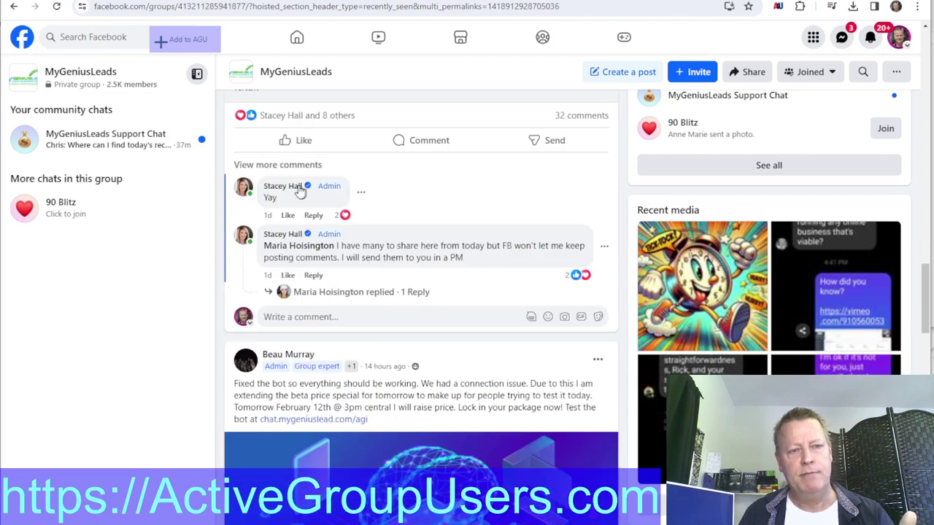
{"action": "scroll", "coordinate": [313, 298], "scroll_direction": "down", "scroll_amount": 3}
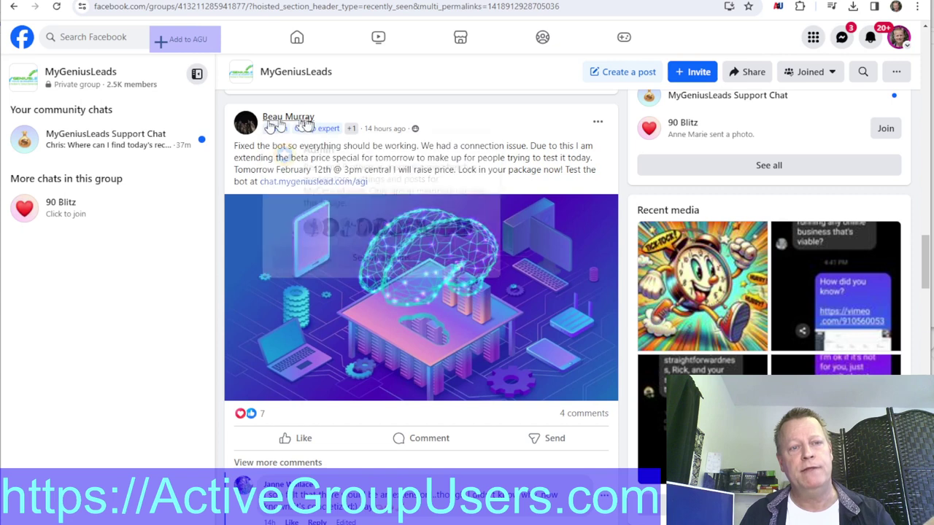
{"action": "scroll", "coordinate": [319, 348], "scroll_direction": "down", "scroll_amount": 1}
{"action": "scroll", "coordinate": [319, 349], "scroll_direction": "down", "scroll_amount": 2}
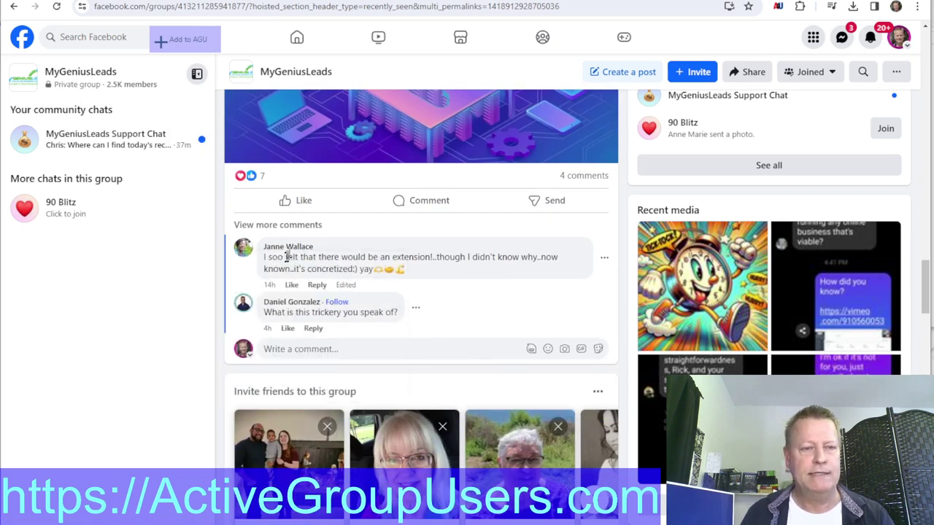
{"action": "mouse_move", "coordinate": [293, 252]}
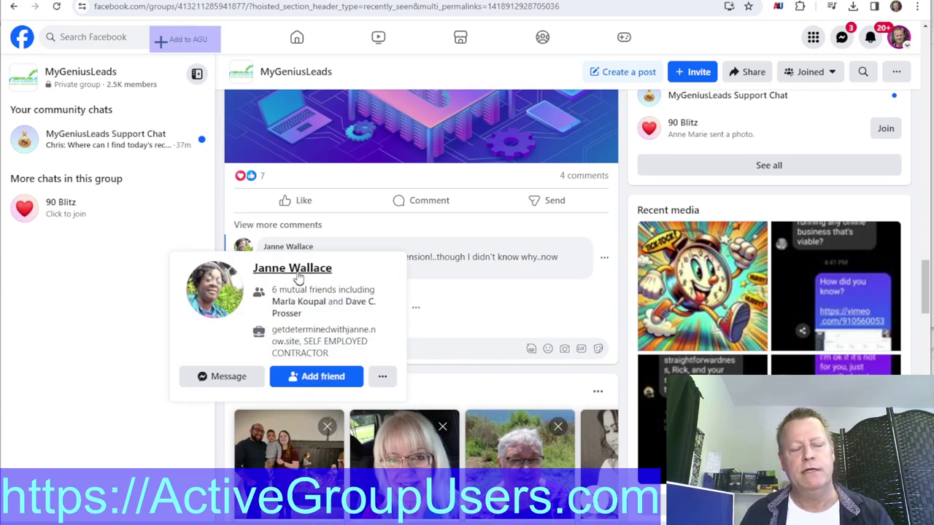
Open the commenter's group member page, then their full profile showing 241 friends
{"action": "left_click", "coordinate": [300, 275]}
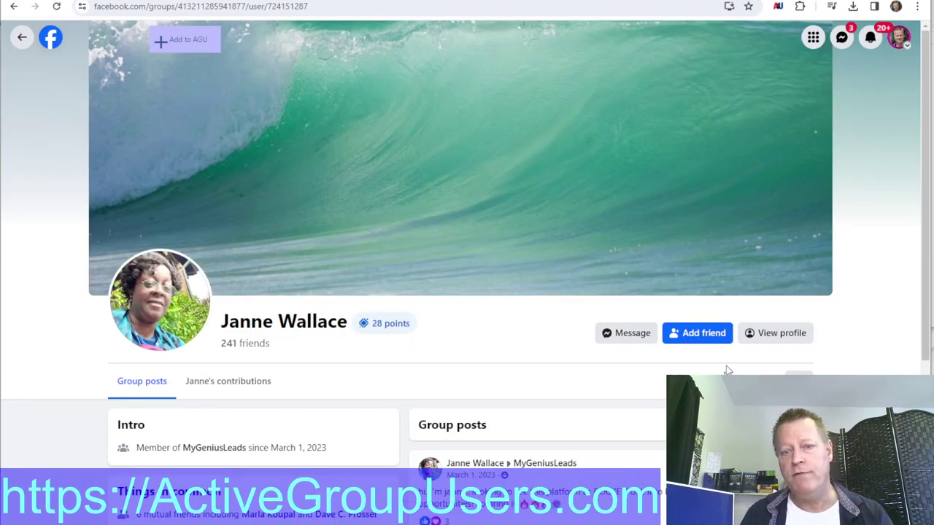
{"action": "scroll", "coordinate": [595, 423], "scroll_direction": "down", "scroll_amount": 3}
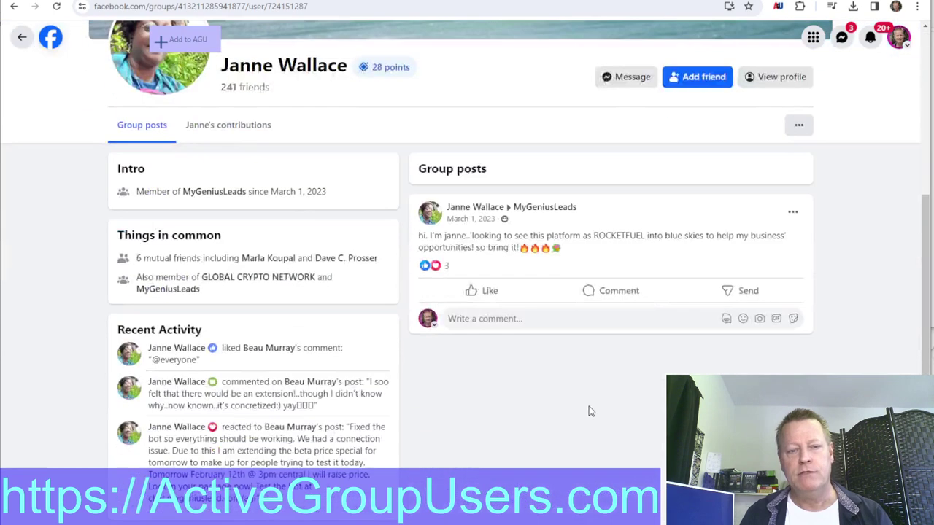
{"action": "scroll", "coordinate": [560, 367], "scroll_direction": "up", "scroll_amount": 3}
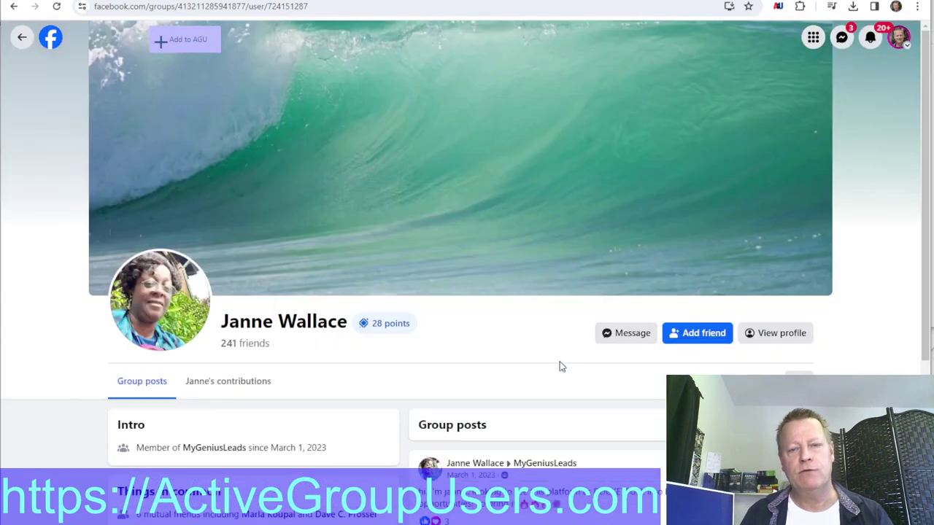
{"action": "left_click", "coordinate": [774, 334]}
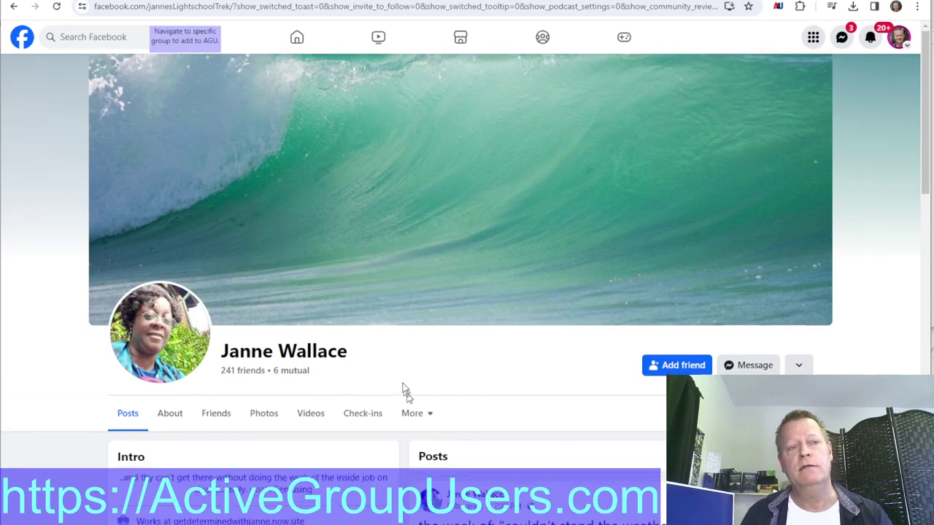
Review the commenter's Intro and Posts, then bring up the Active Group Users home panel
{"action": "scroll", "coordinate": [404, 390], "scroll_direction": "down", "scroll_amount": 3}
{"action": "scroll", "coordinate": [446, 354], "scroll_direction": "down", "scroll_amount": 2}
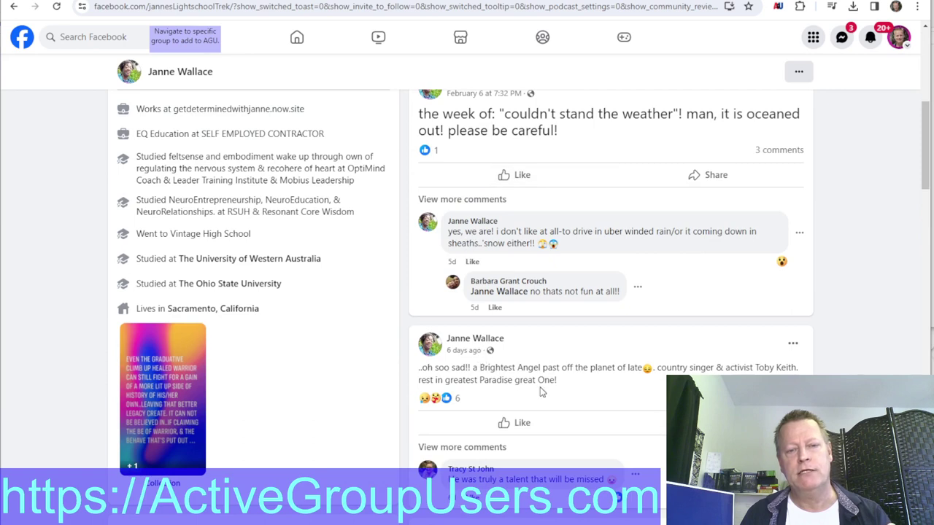
{"action": "scroll", "coordinate": [544, 386], "scroll_direction": "up", "scroll_amount": 3}
{"action": "scroll", "coordinate": [498, 416], "scroll_direction": "up", "scroll_amount": 2}
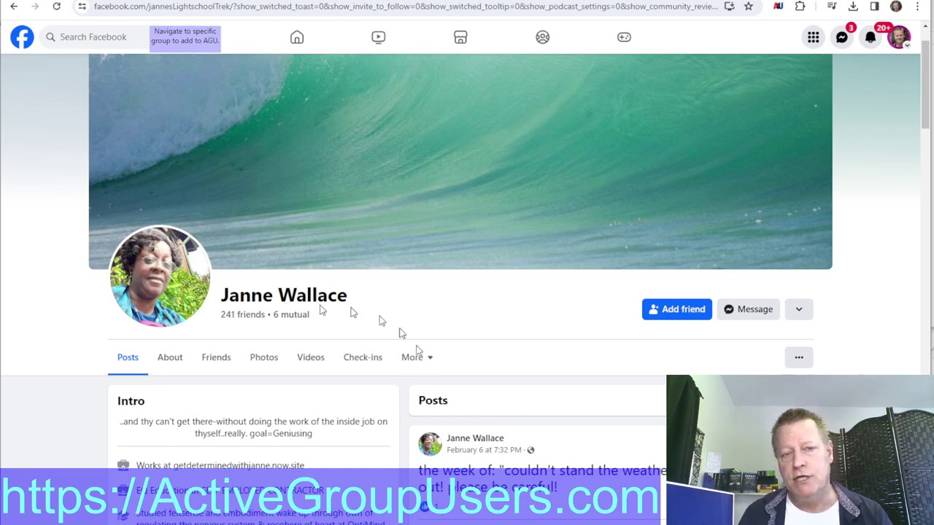
{"action": "scroll", "coordinate": [559, 351], "scroll_direction": "down", "scroll_amount": 2}
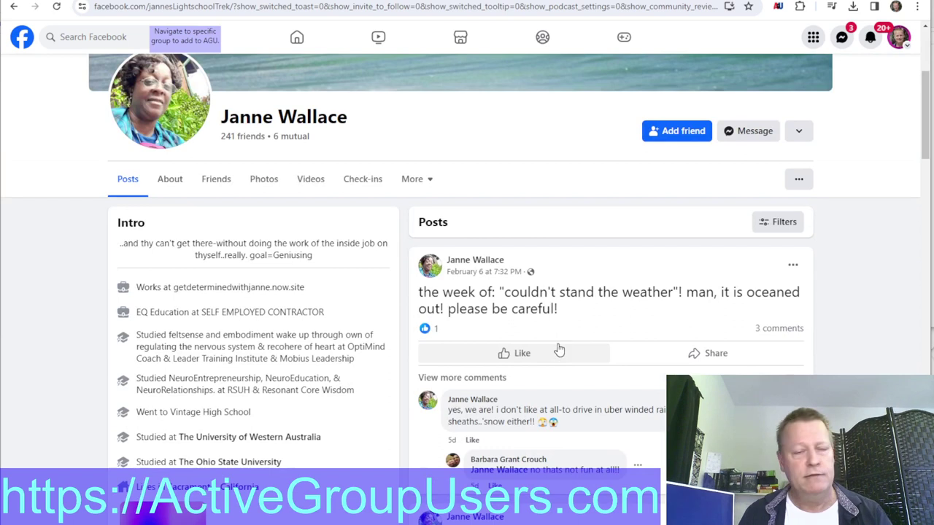
{"action": "mouse_move", "coordinate": [559, 351]}
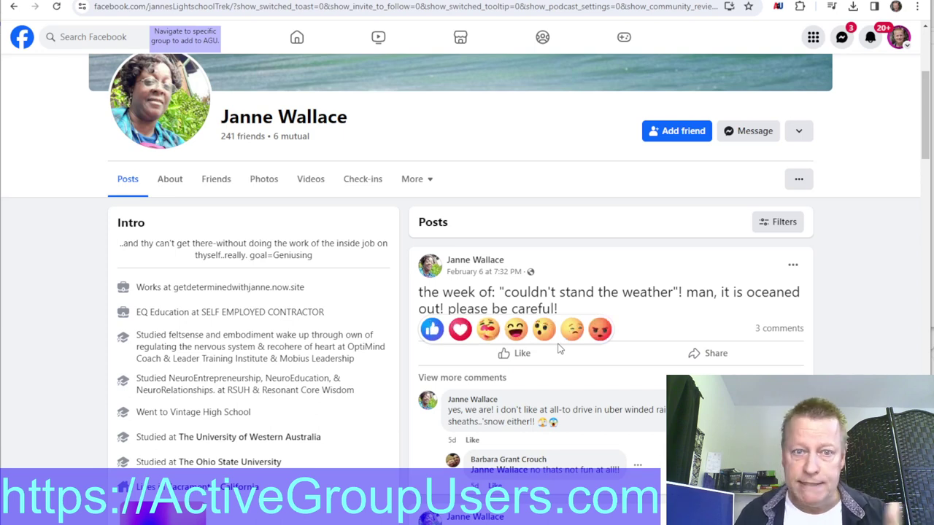
{"action": "scroll", "coordinate": [559, 350], "scroll_direction": "up", "scroll_amount": 1}
{"action": "scroll", "coordinate": [539, 320], "scroll_direction": "down", "scroll_amount": 3}
{"action": "scroll", "coordinate": [539, 320], "scroll_direction": "up", "scroll_amount": 6}
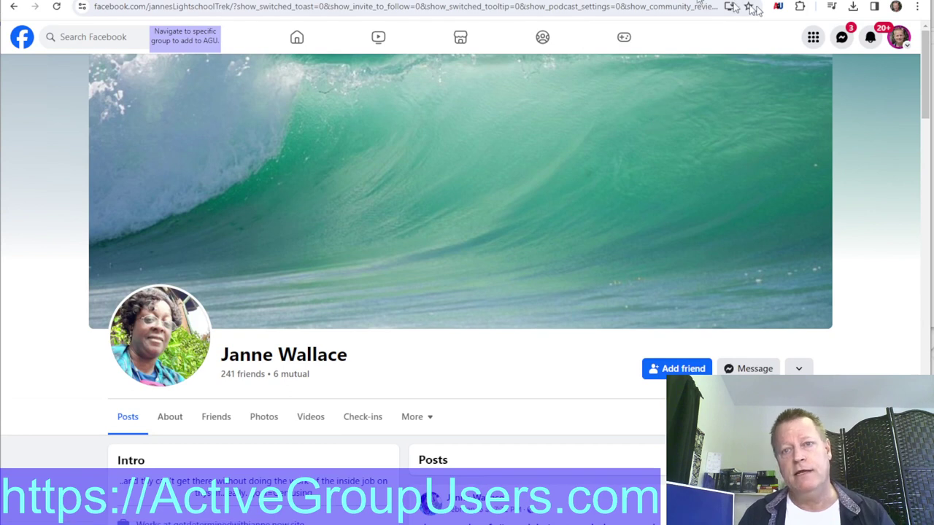
{"action": "left_click", "coordinate": [778, 7]}
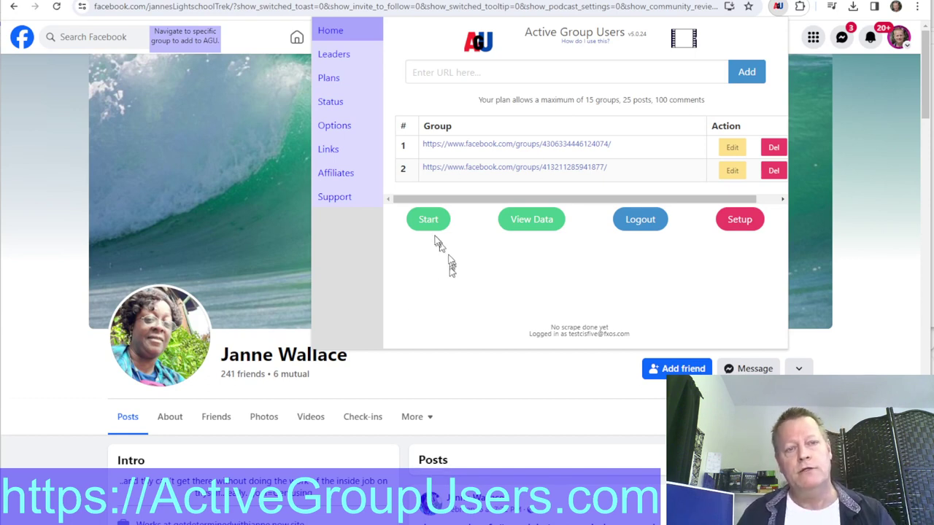
In Options, enable the daily scheduled scrape at 23:00
{"action": "left_click", "coordinate": [342, 127]}
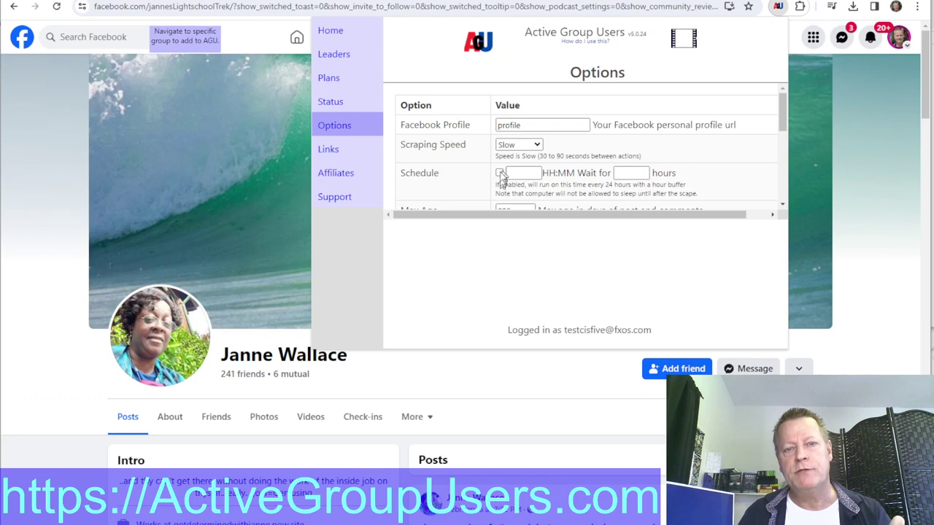
{"action": "scroll", "coordinate": [500, 177], "scroll_direction": "down", "scroll_amount": 1}
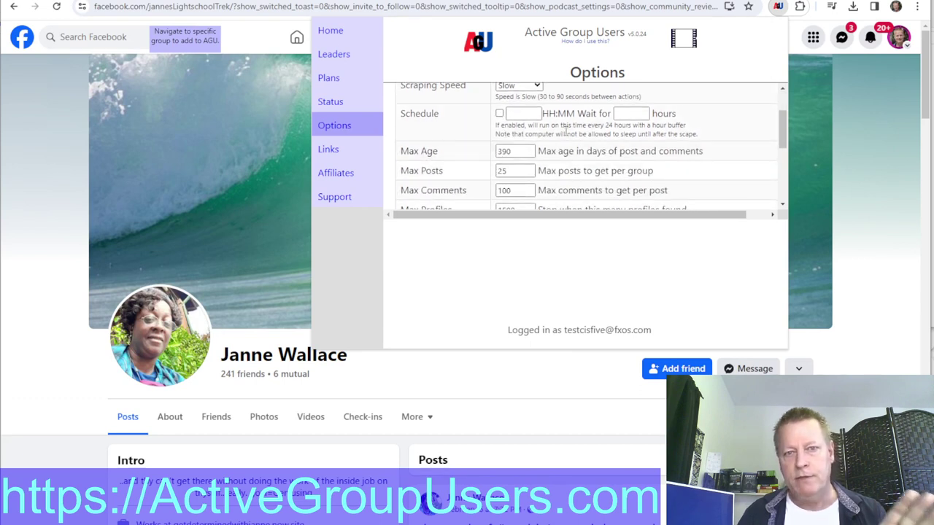
{"action": "left_click_drag", "start_coordinate": [542, 113], "coordinate": [648, 126]}
{"action": "left_click", "coordinate": [585, 108]}
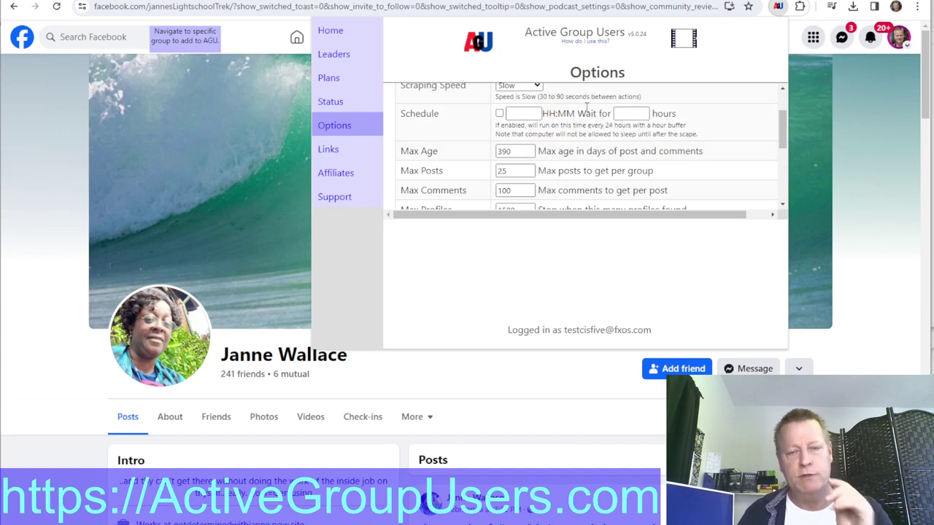
{"action": "left_click", "coordinate": [526, 113]}
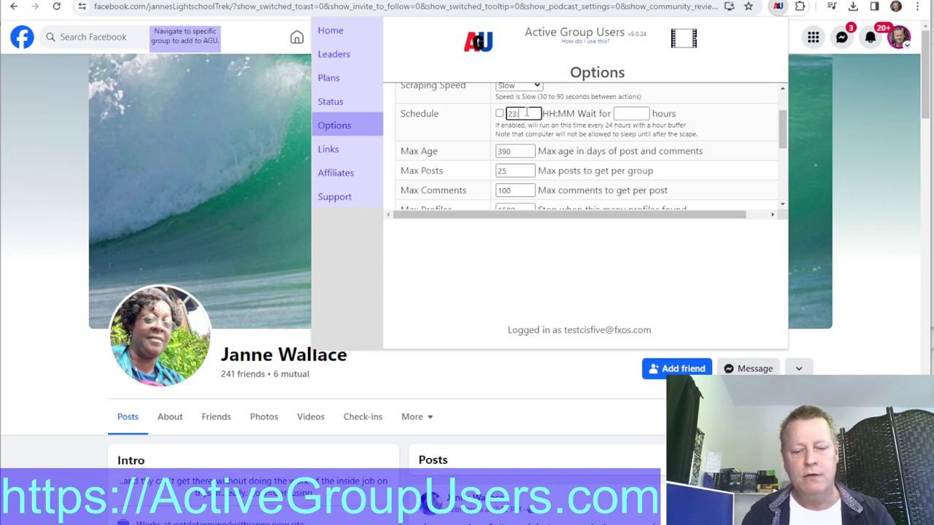
{"action": "left_click", "coordinate": [537, 130]}
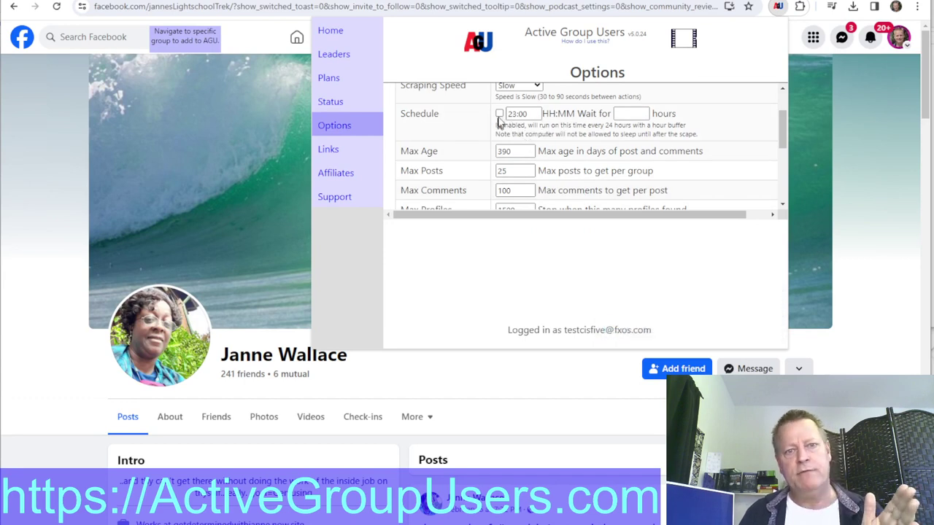
{"action": "left_click", "coordinate": [499, 114]}
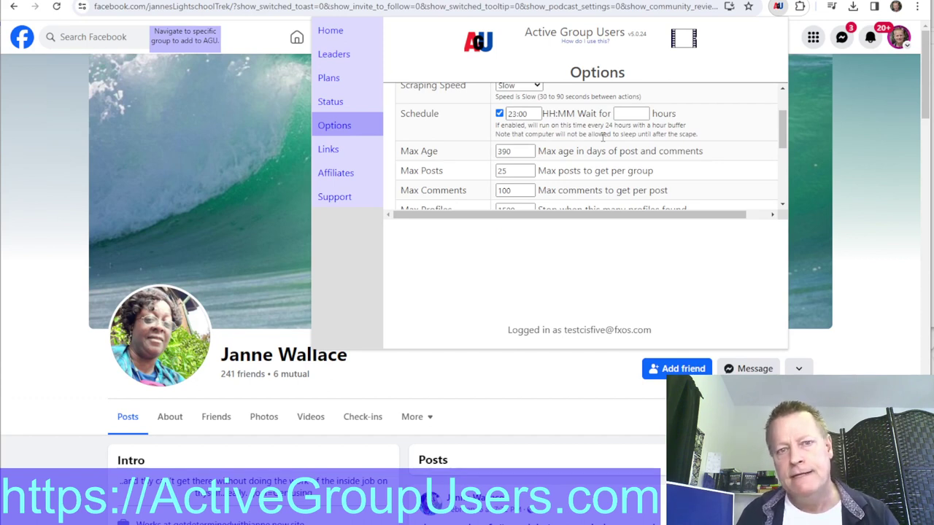
Keep the scraping speed at Slow and return to the home page
{"action": "scroll", "coordinate": [627, 139], "scroll_direction": "up", "scroll_amount": 2}
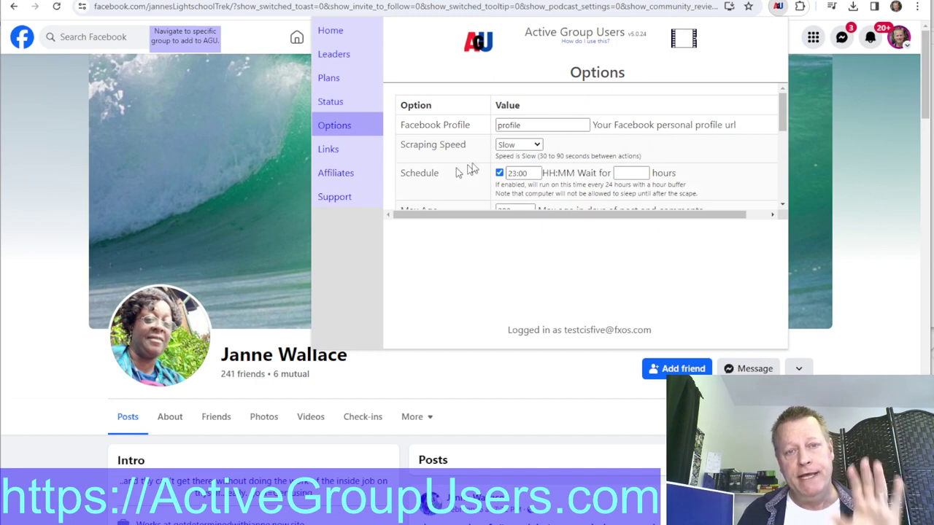
{"action": "scroll", "coordinate": [560, 149], "scroll_direction": "down", "scroll_amount": 3}
{"action": "scroll", "coordinate": [561, 150], "scroll_direction": "down", "scroll_amount": 2}
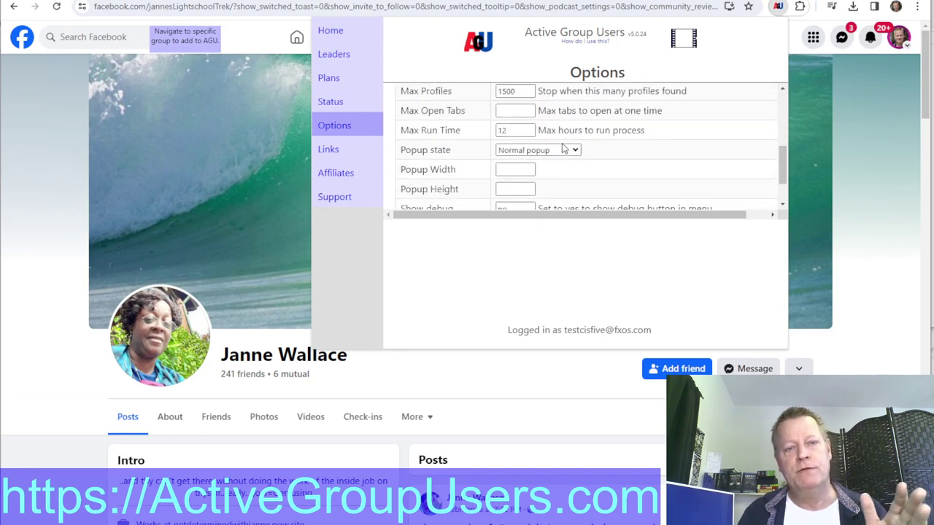
{"action": "scroll", "coordinate": [559, 146], "scroll_direction": "up", "scroll_amount": 5}
{"action": "left_click", "coordinate": [529, 146]}
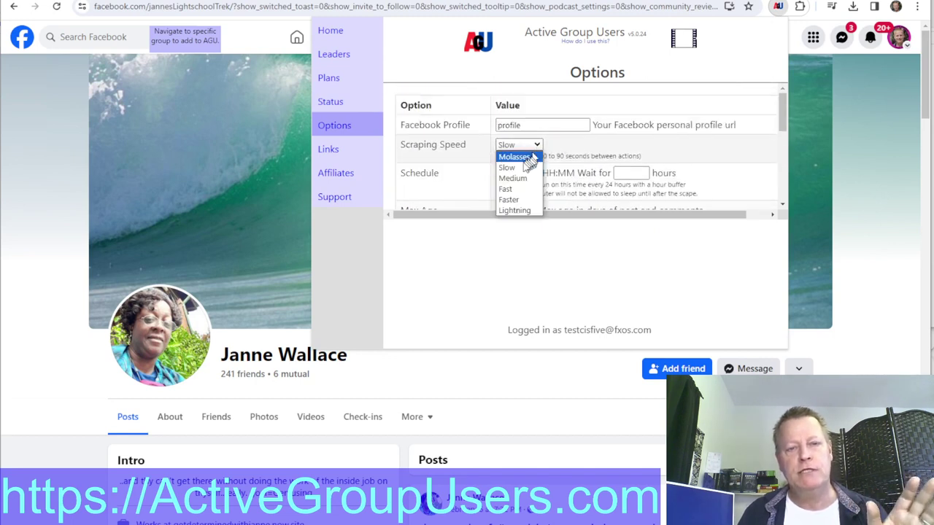
{"action": "left_click", "coordinate": [626, 154]}
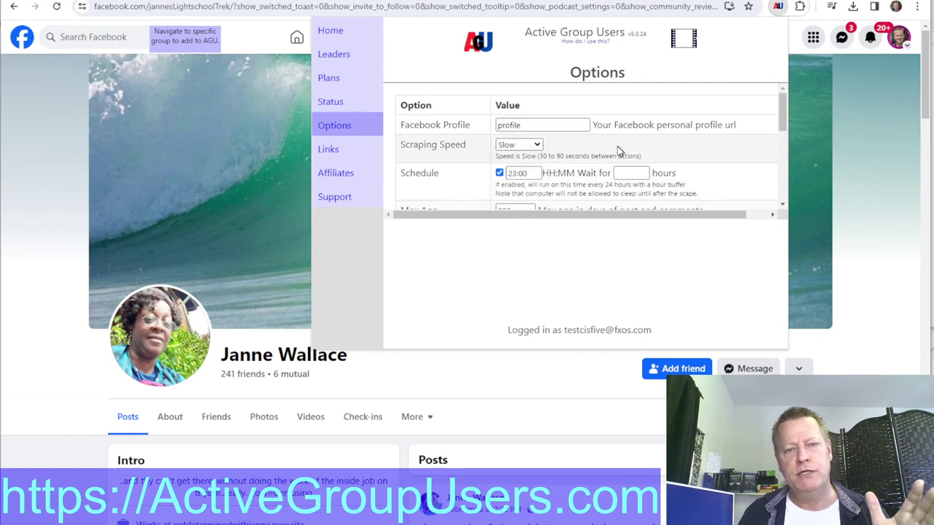
{"action": "scroll", "coordinate": [555, 173], "scroll_direction": "down", "scroll_amount": 4}
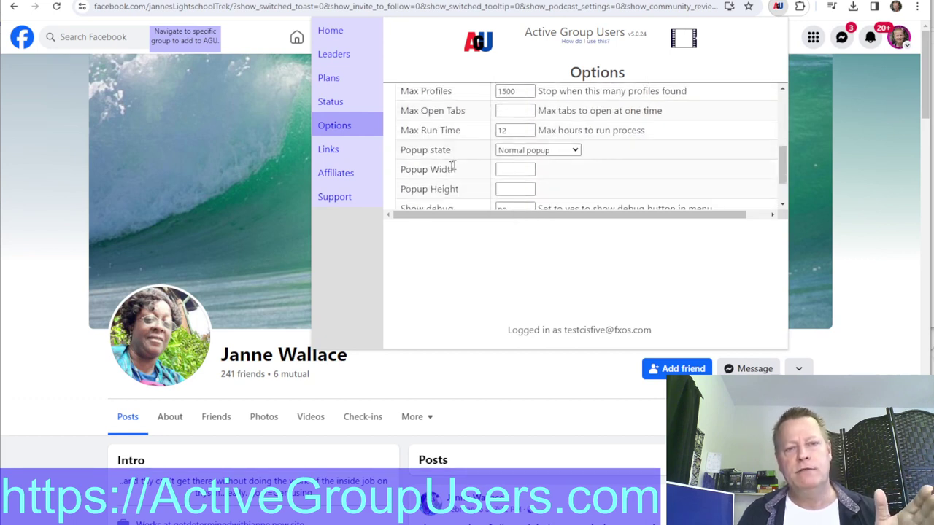
{"action": "scroll", "coordinate": [569, 164], "scroll_direction": "down", "scroll_amount": 3}
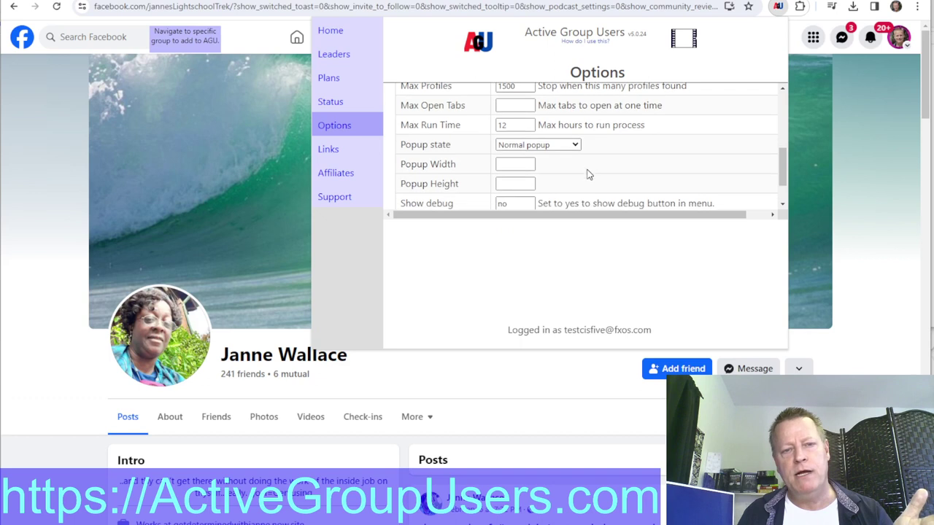
{"action": "scroll", "coordinate": [481, 174], "scroll_direction": "up", "scroll_amount": 6}
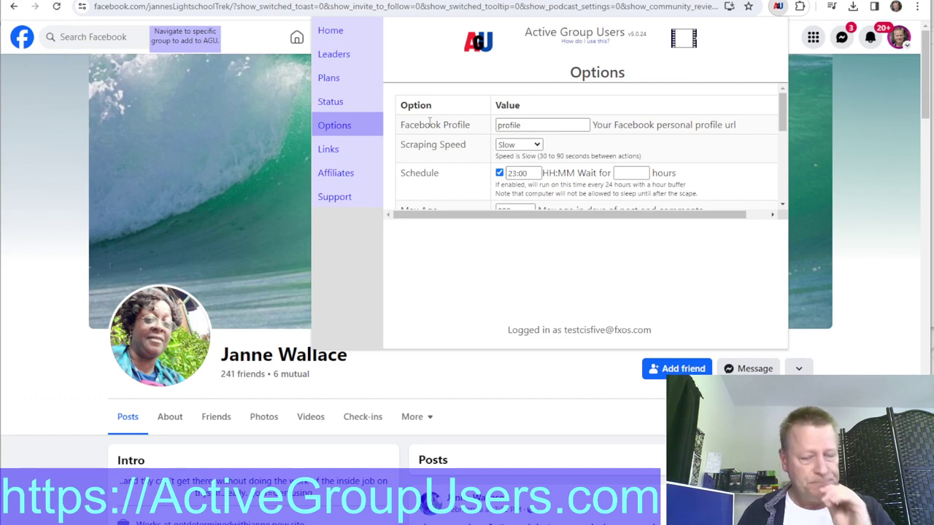
{"action": "left_click", "coordinate": [340, 32]}
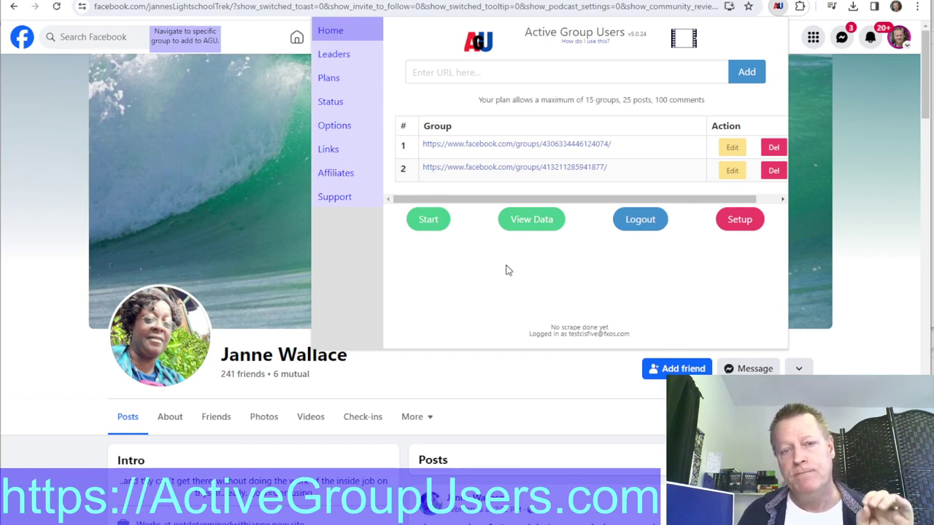
Press Start to begin scraping both listed Facebook groups
{"action": "left_click", "coordinate": [431, 225]}
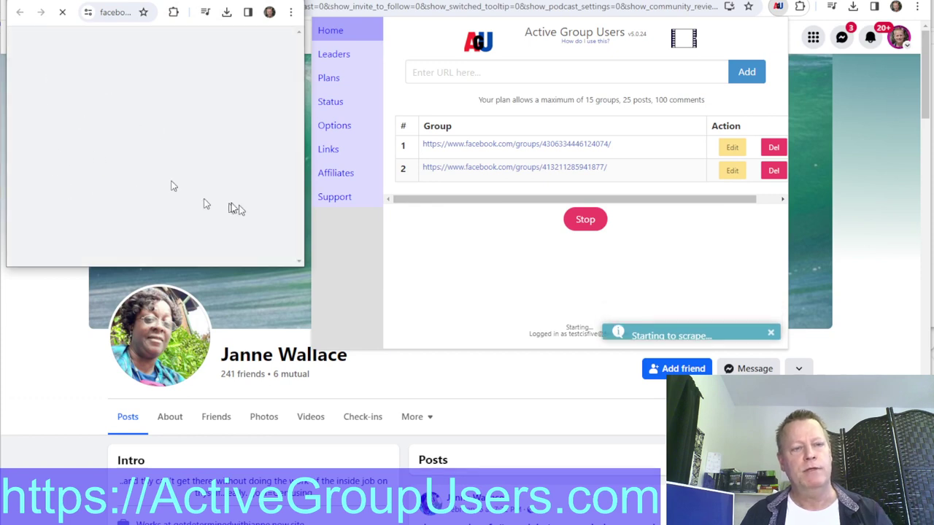
Enlarge and widen the scraping window until the ClickBank (Affiliate Marketing) group page is clearly visible
{"action": "left_click_drag", "start_coordinate": [302, 267], "coordinate": [625, 423]}
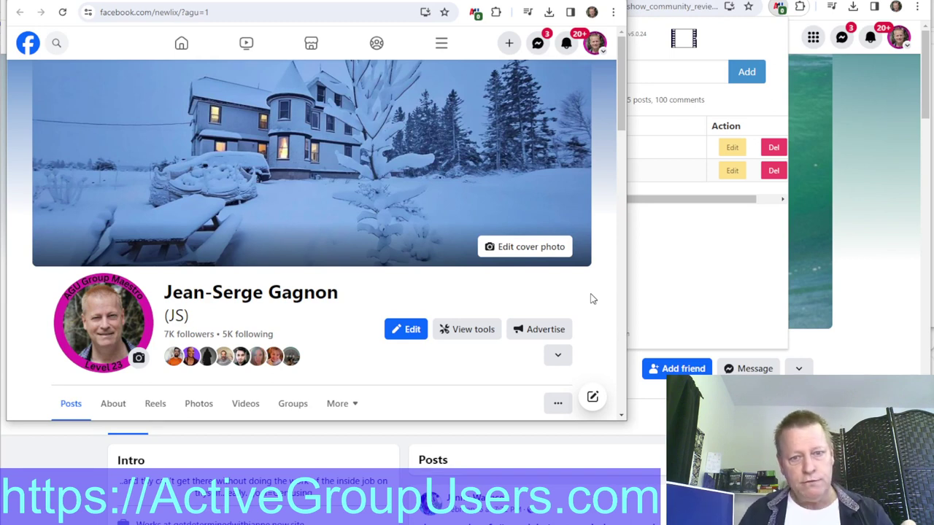
{"action": "scroll", "coordinate": [591, 299], "scroll_direction": "down", "scroll_amount": 1}
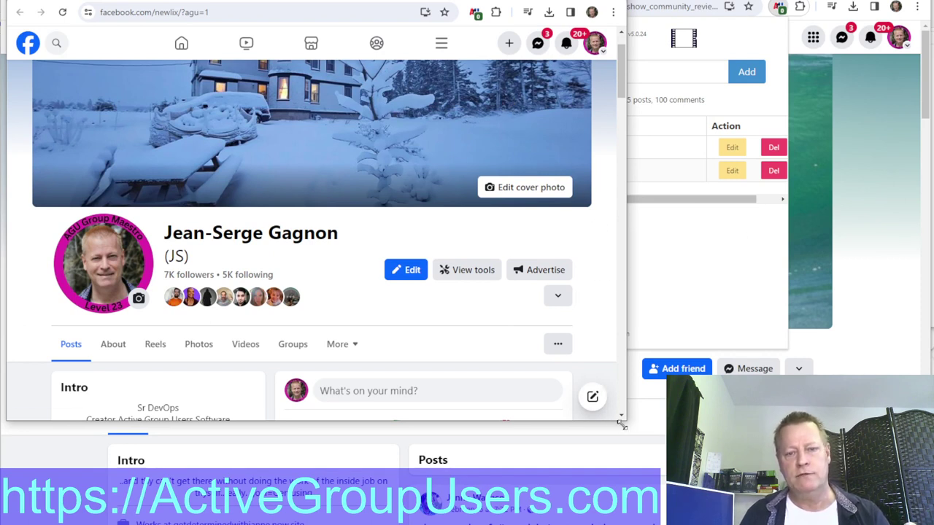
{"action": "left_click_drag", "start_coordinate": [626, 423], "coordinate": [648, 464]}
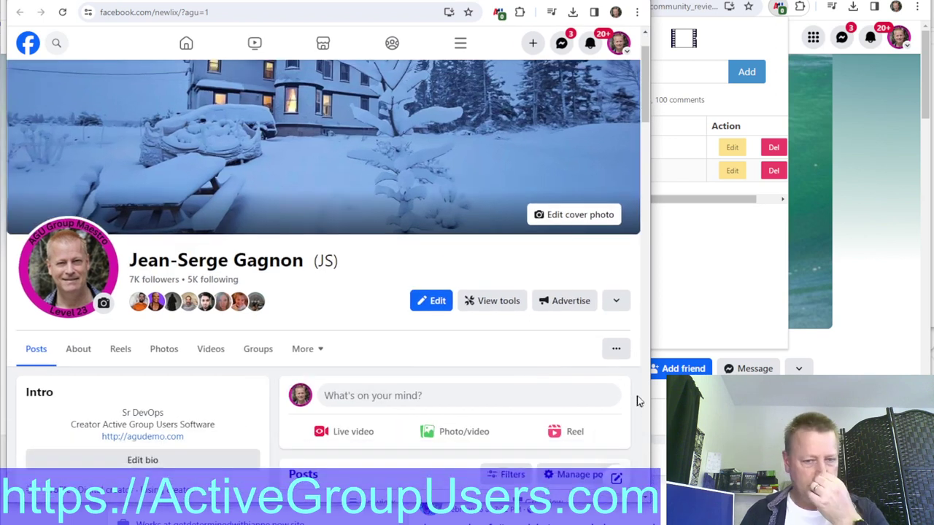
{"action": "left_click_drag", "start_coordinate": [652, 435], "coordinate": [699, 432]}
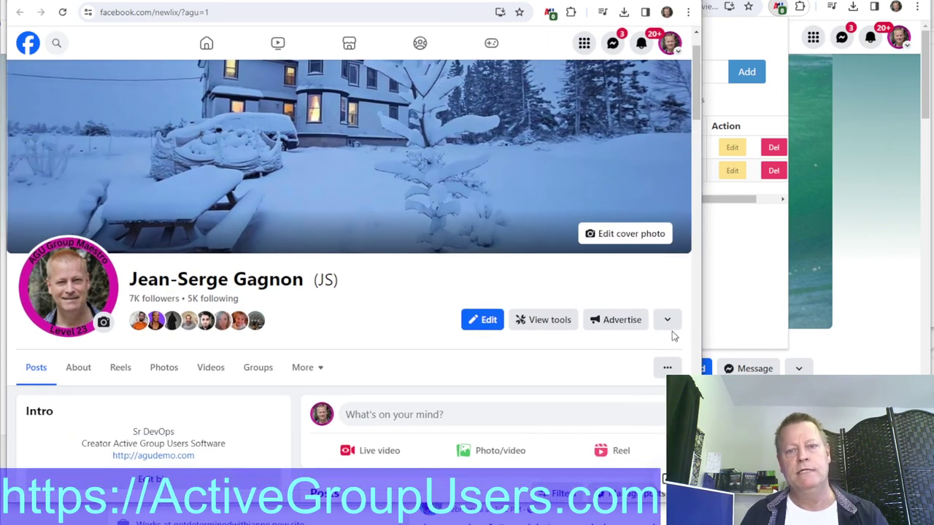
{"action": "scroll", "coordinate": [661, 299], "scroll_direction": "down", "scroll_amount": 2}
{"action": "scroll", "coordinate": [667, 340], "scroll_direction": "up", "scroll_amount": 2}
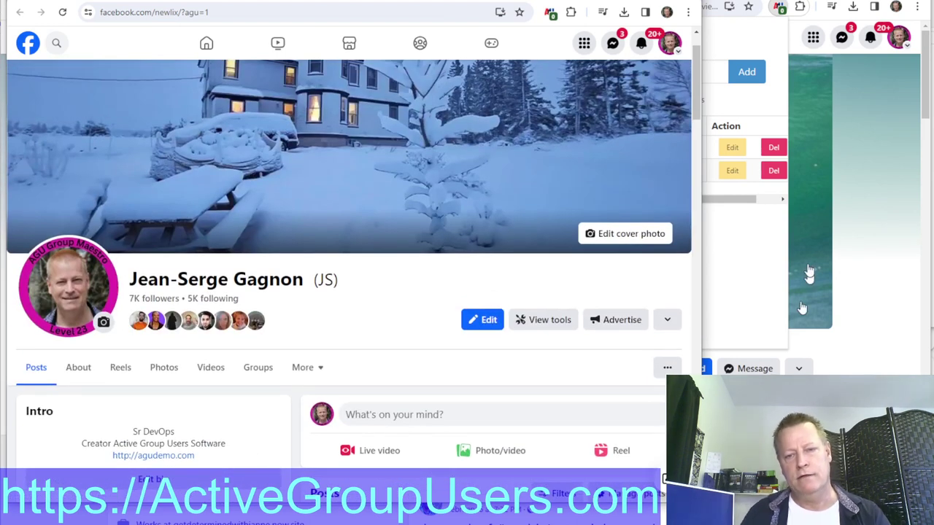
{"action": "left_click", "coordinate": [667, 319]}
{"action": "key", "text": "ctrl+t"}
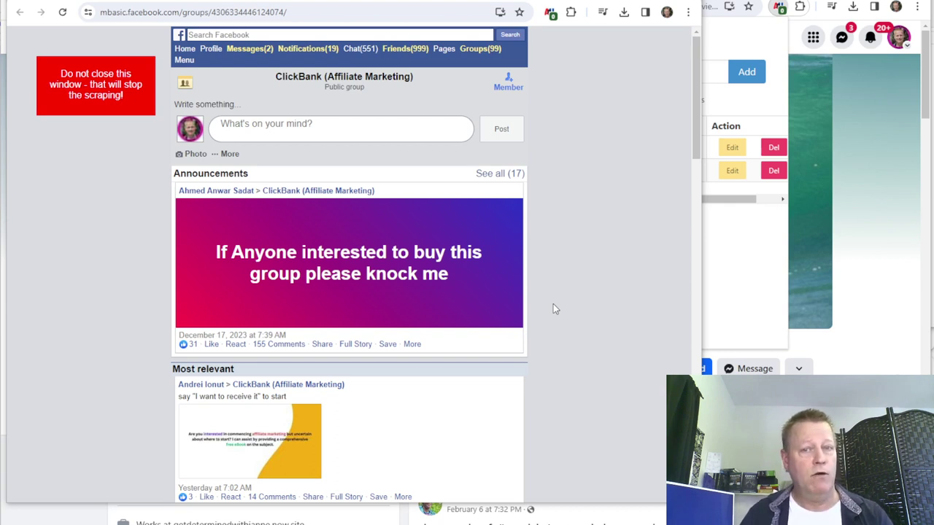
Bring up the AGU Options page again and point out the Slow speed's delay description
{"action": "left_click", "coordinate": [755, 249]}
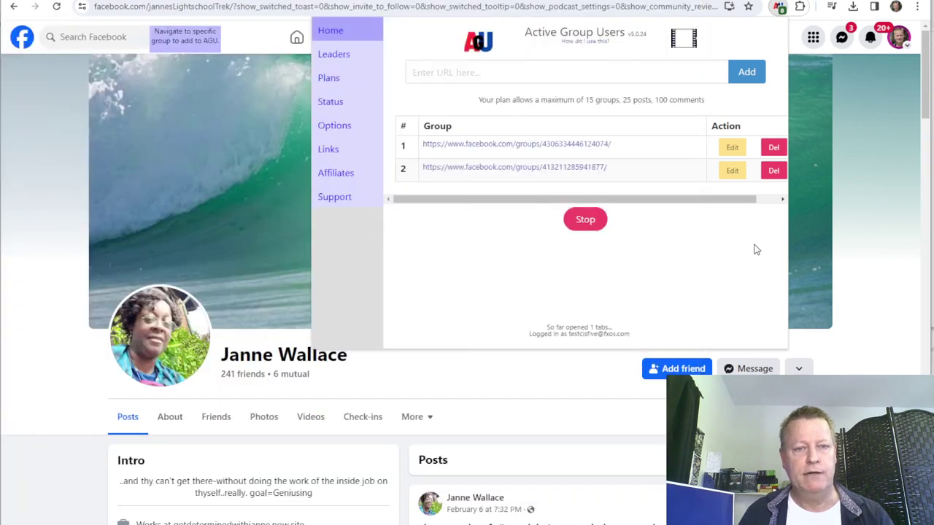
{"action": "left_click", "coordinate": [343, 123]}
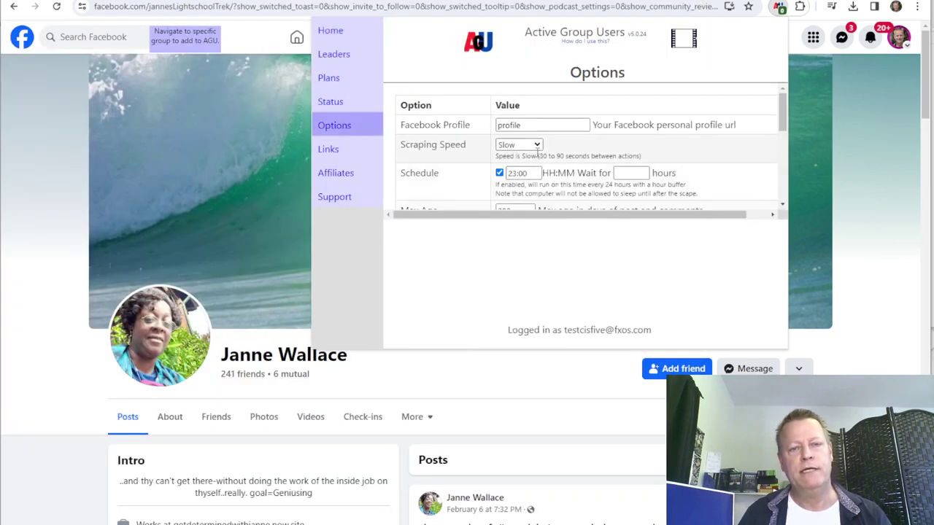
{"action": "left_click_drag", "start_coordinate": [523, 156], "coordinate": [596, 156]}
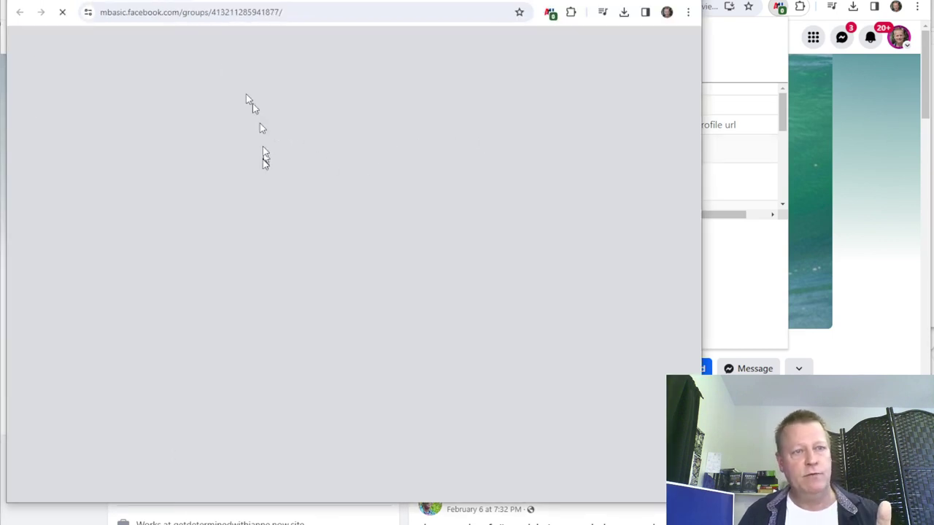
{"action": "left_click", "coordinate": [736, 241]}
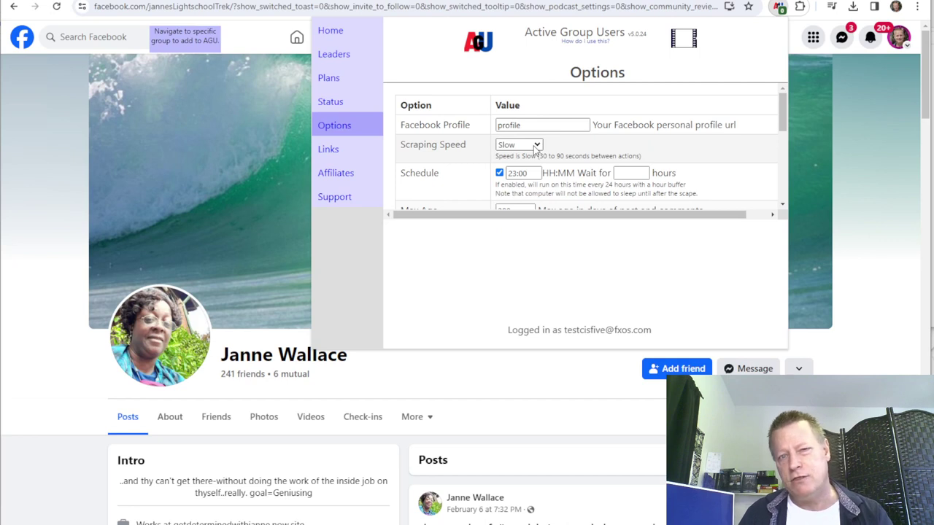
Switch Scraping Speed to Faster, highlight its account-lock warning, then revert the speed to Slow
{"action": "left_click", "coordinate": [537, 145]}
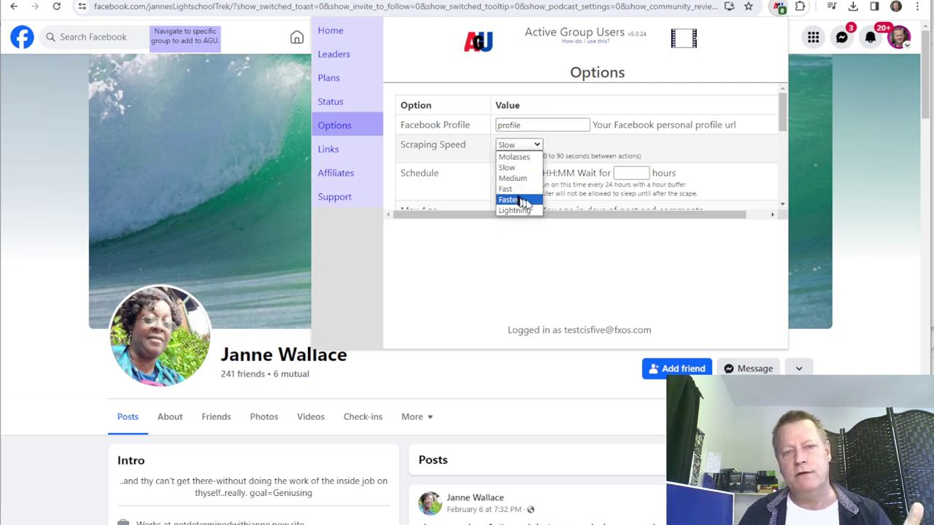
{"action": "left_click", "coordinate": [524, 201]}
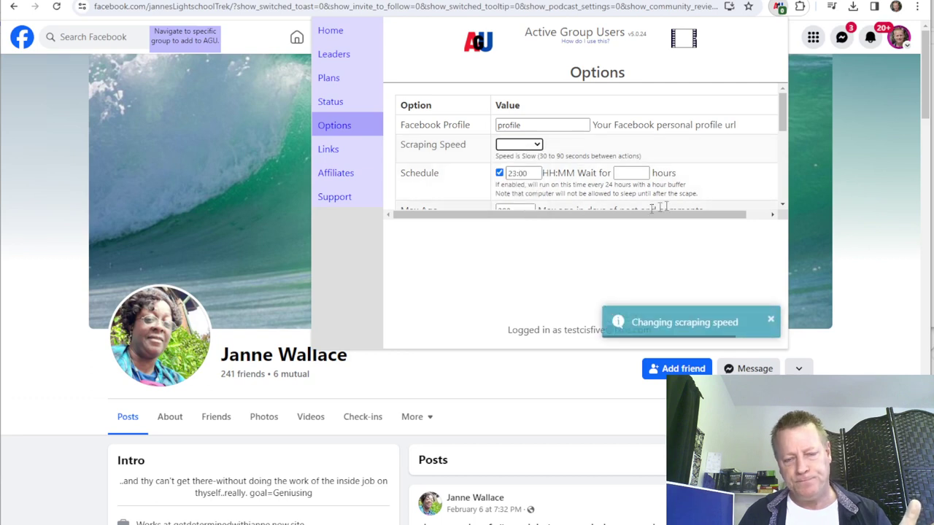
{"action": "left_click_drag", "start_coordinate": [527, 166], "coordinate": [709, 176]}
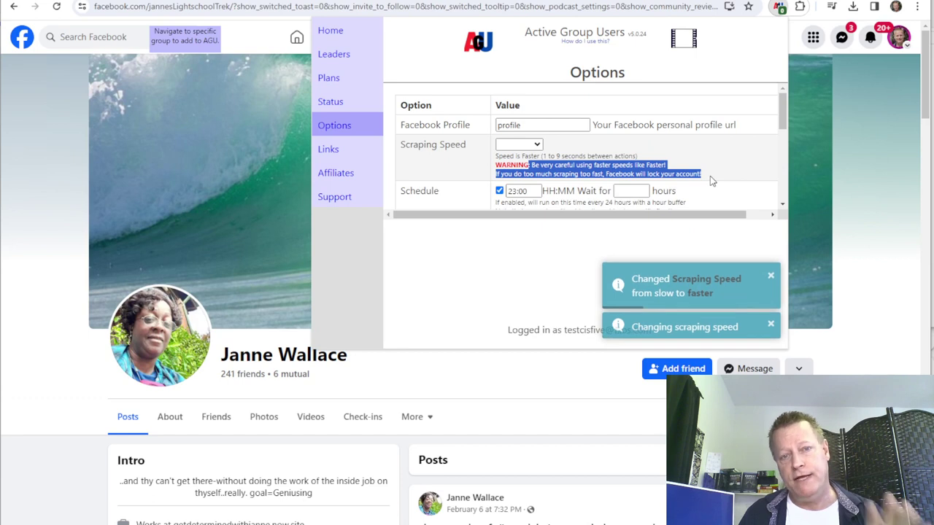
{"action": "left_click", "coordinate": [668, 165]}
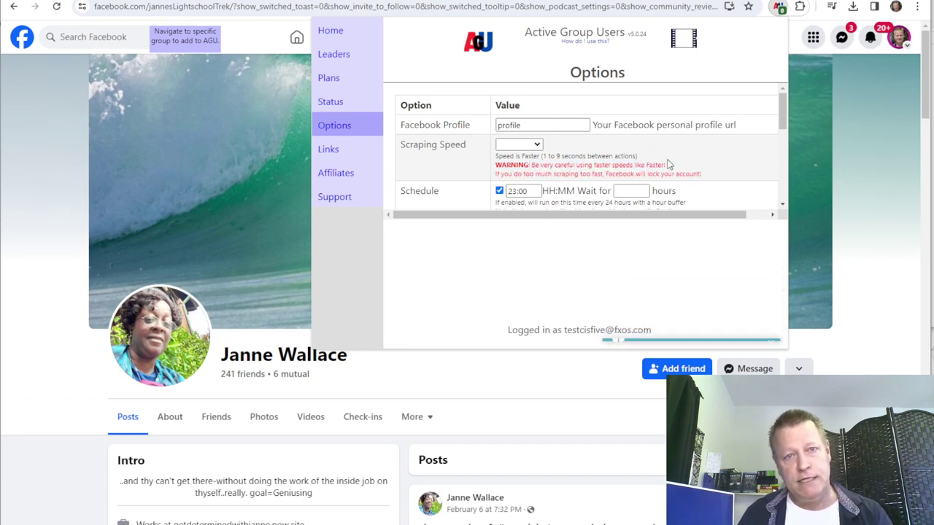
{"action": "left_click", "coordinate": [536, 144]}
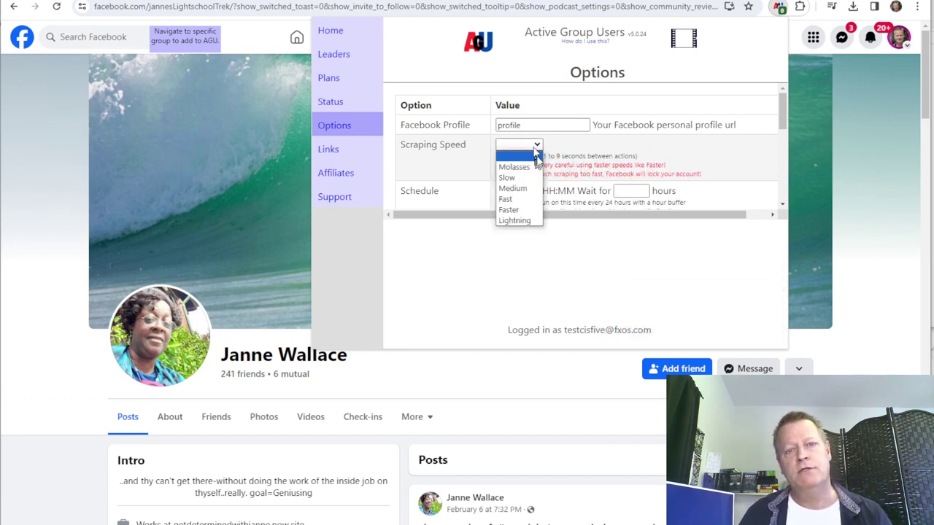
{"action": "left_click", "coordinate": [518, 174]}
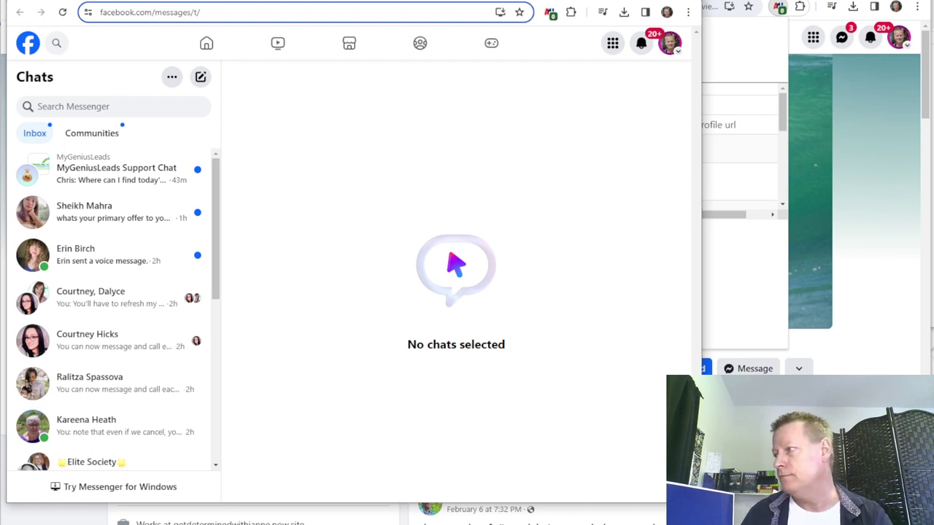
Scroll the Messenger chat list, then go to the Activity log's Comments page
{"action": "scroll", "coordinate": [197, 272], "scroll_direction": "down", "scroll_amount": 10}
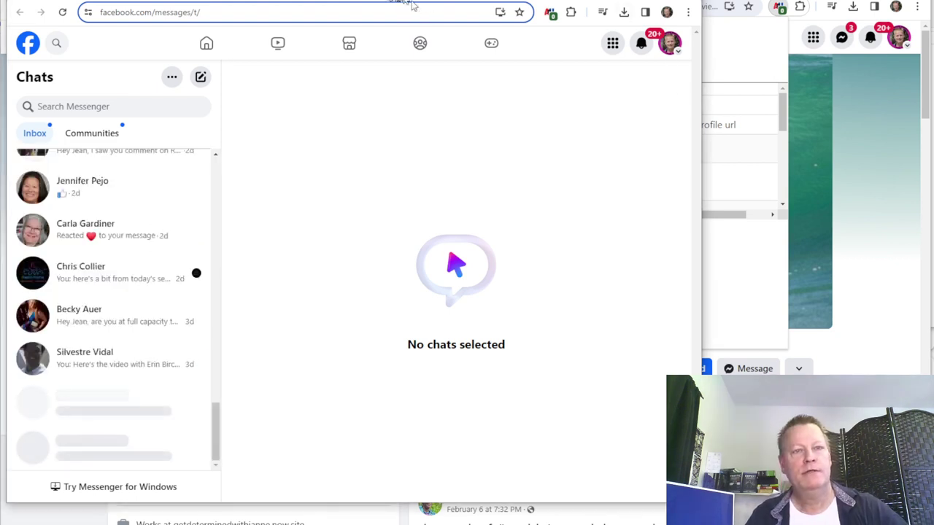
{"action": "left_click", "coordinate": [383, 6]}
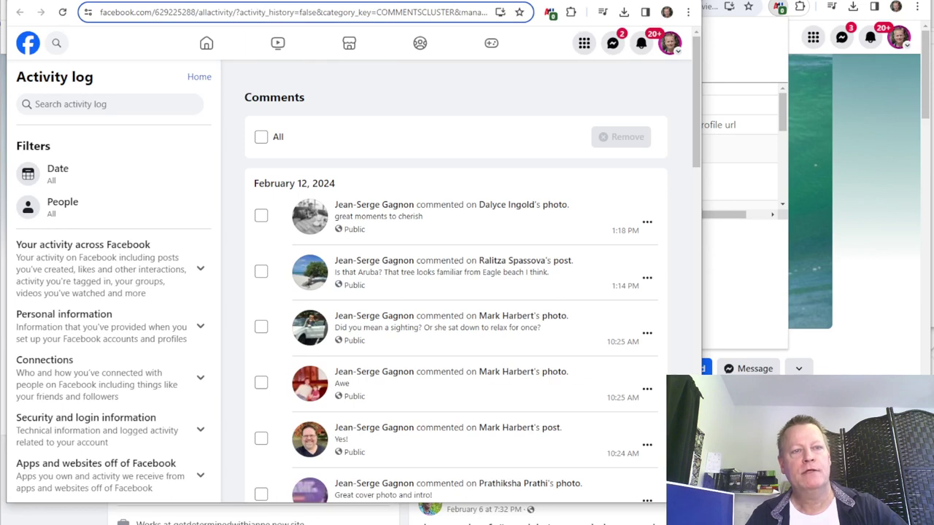
Move back and forth between Messenger and the comments activity log, settling on the log
{"action": "left_click", "coordinate": [256, 5]}
{"action": "left_click", "coordinate": [383, 6]}
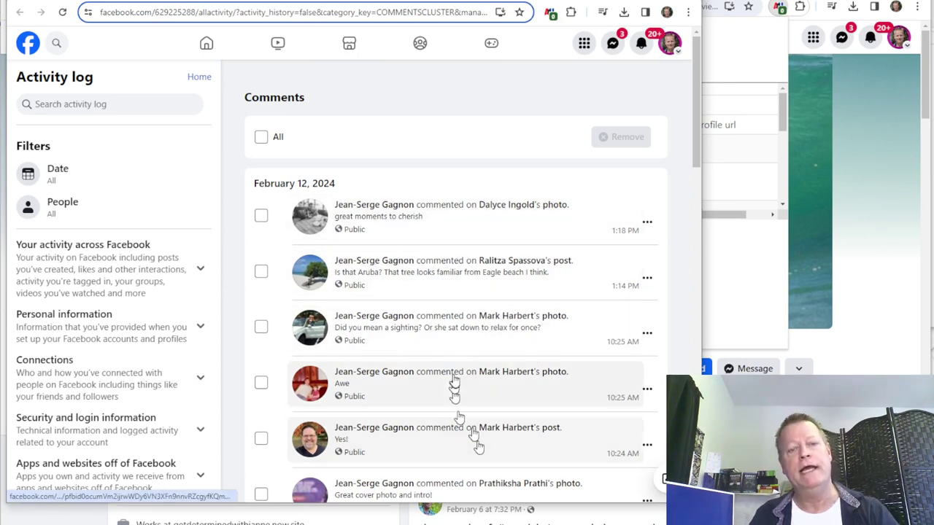
{"action": "key", "text": "alt+Left"}
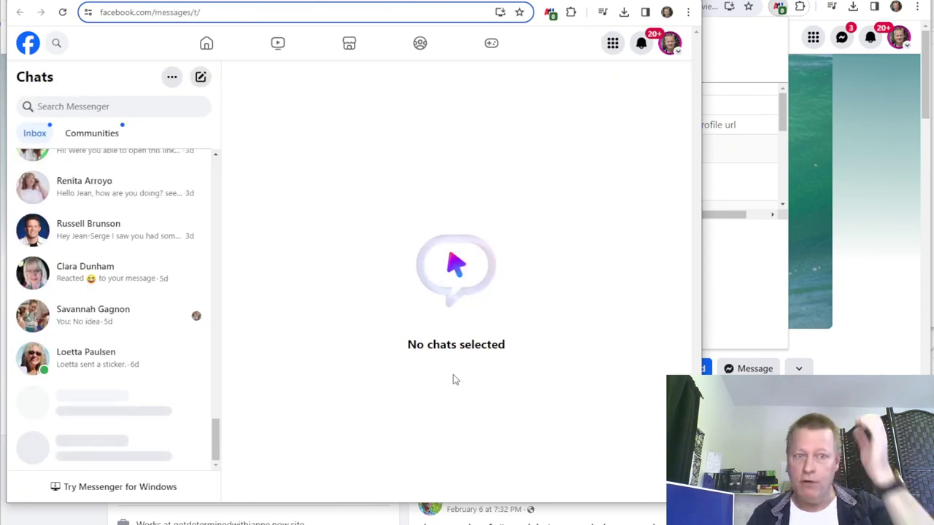
{"action": "key", "text": "alt+Right"}
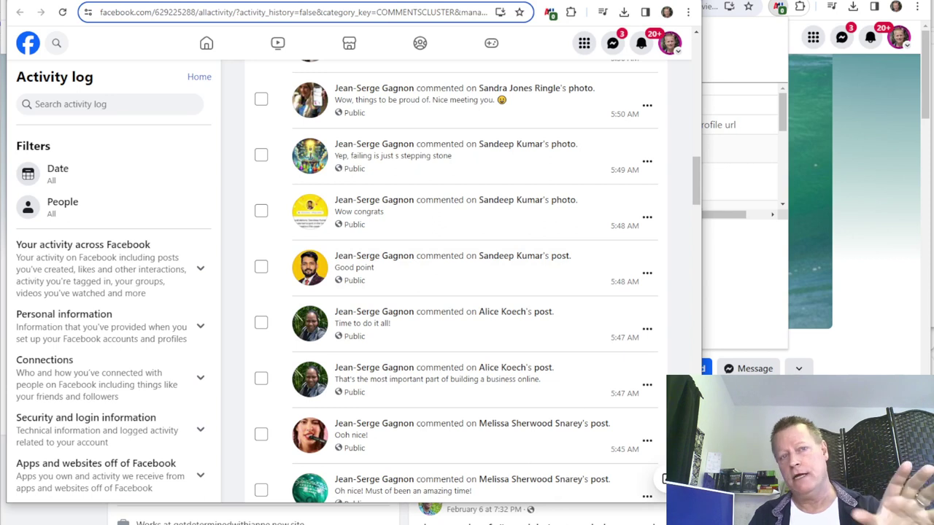
{"action": "scroll", "coordinate": [452, 277], "scroll_direction": "down", "scroll_amount": 10}
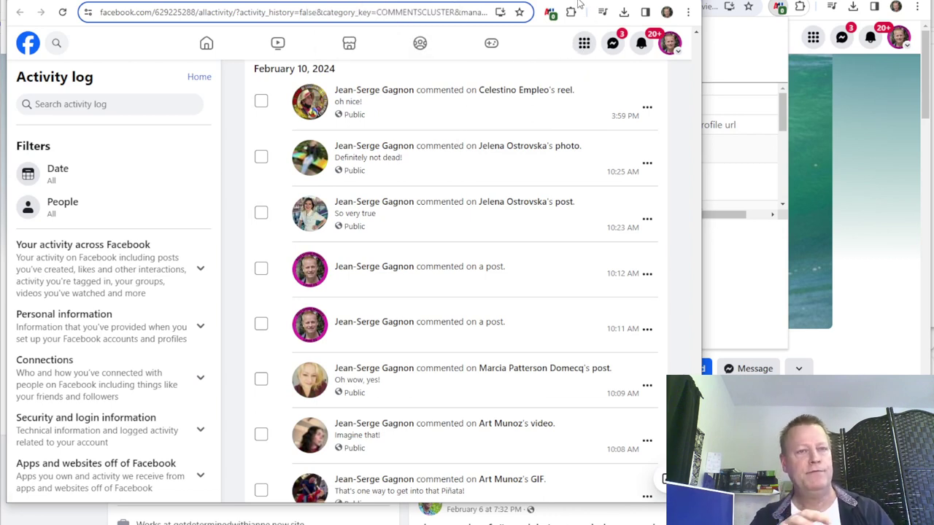
Jump to older comments in the log, briefly open Messenger chats, and return to the log
{"action": "key", "text": "End"}
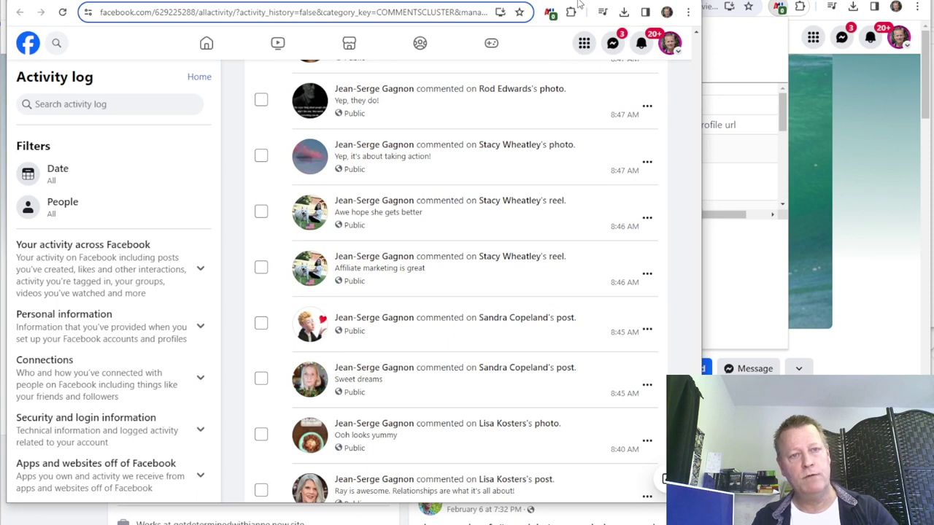
{"action": "key", "text": "End"}
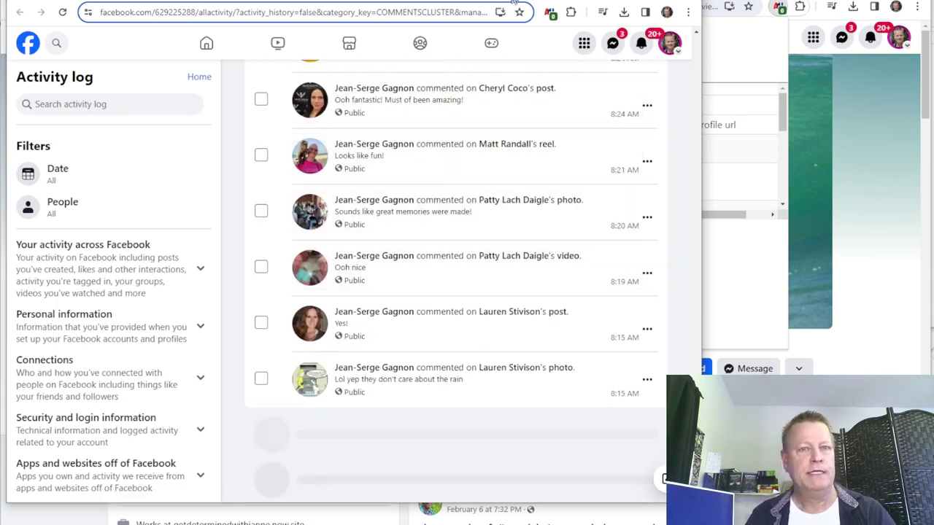
{"action": "left_click", "coordinate": [613, 43]}
{"action": "key", "text": "alt+Left"}
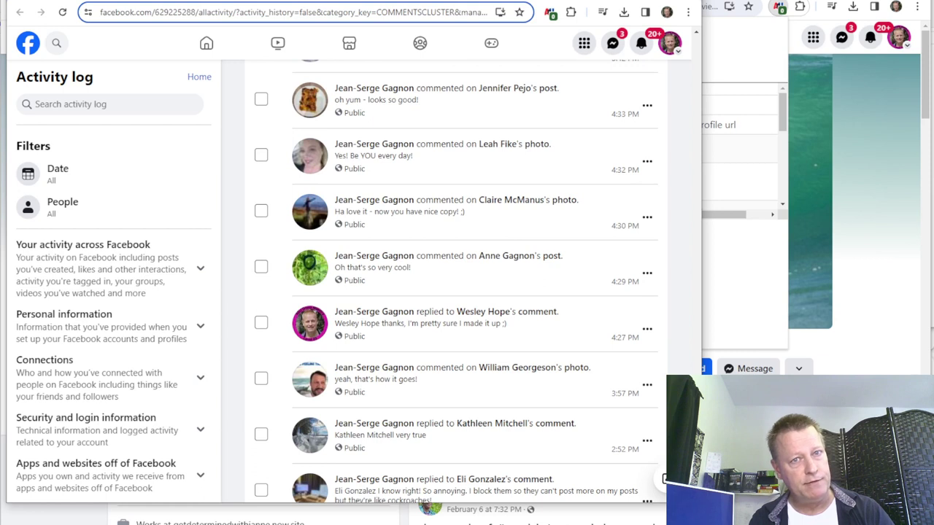
{"action": "scroll", "coordinate": [453, 280], "scroll_direction": "down", "scroll_amount": 10}
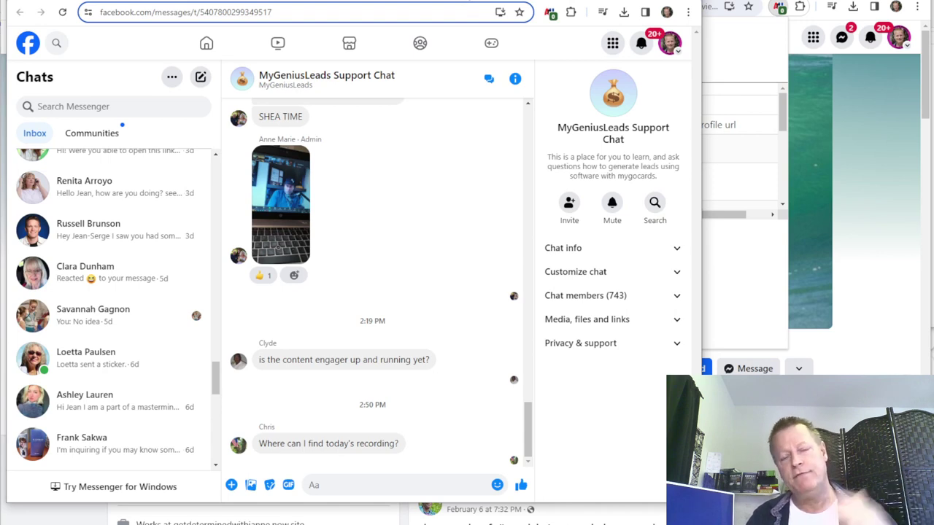
Open another conversation from the Messenger chat list
{"action": "left_click", "coordinate": [109, 211]}
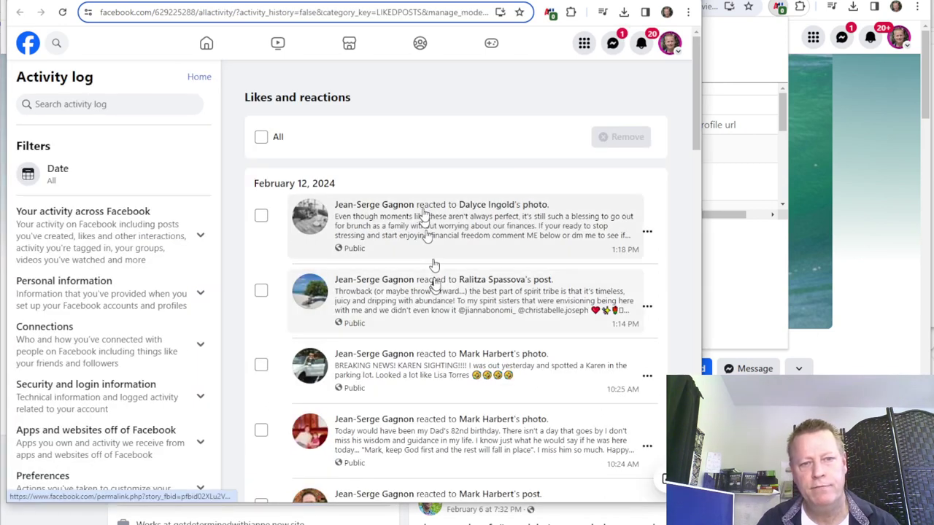
Scroll further down the Likes and reactions log to load earlier reactions
{"action": "scroll", "coordinate": [442, 346], "scroll_direction": "down", "scroll_amount": 15}
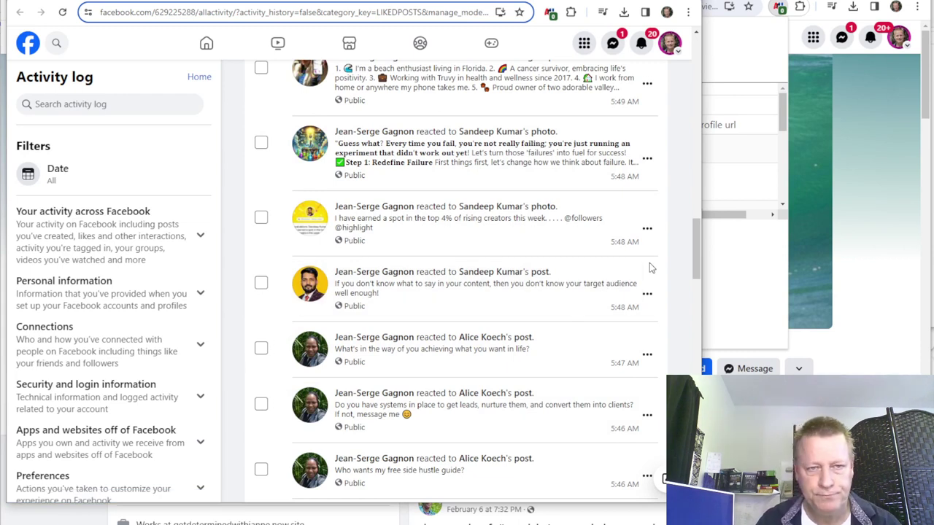
{"action": "scroll", "coordinate": [651, 268], "scroll_direction": "down", "scroll_amount": 10}
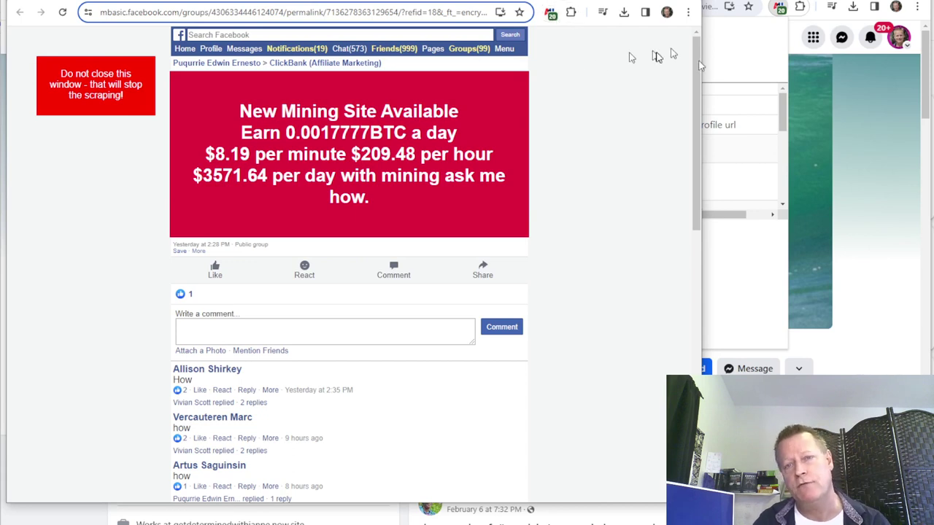
Raise the profile window and return the AGU panel to its Home list of two tracked groups
{"action": "left_click", "coordinate": [763, 64]}
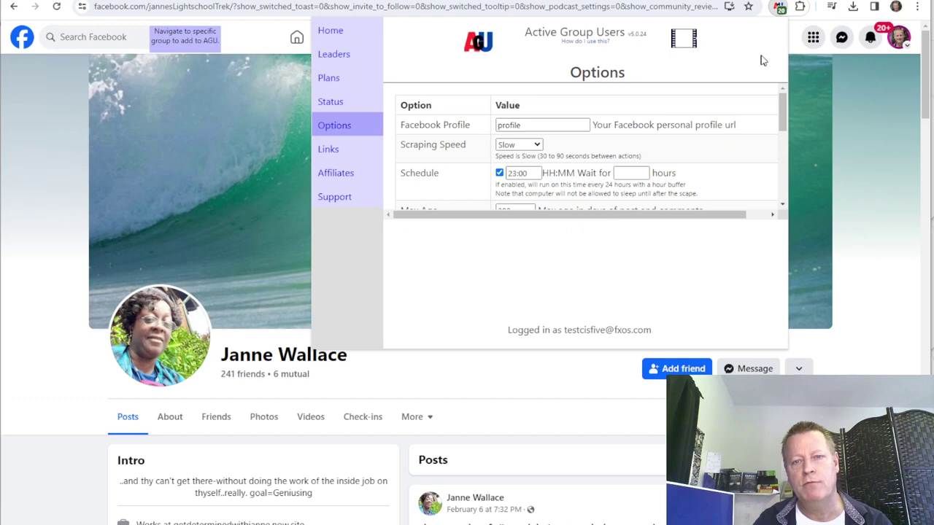
{"action": "left_click", "coordinate": [330, 29]}
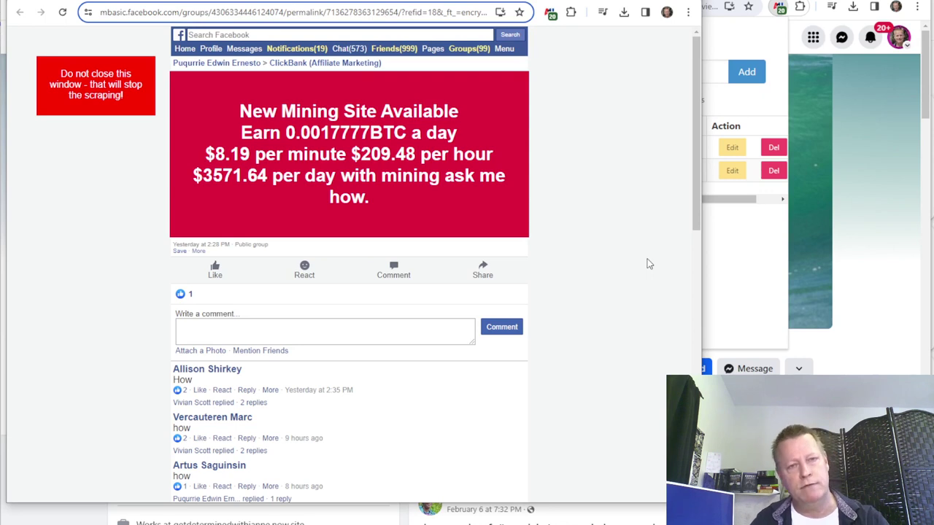
Raise the profile window, stop the running scrape, and close the AGU panel
{"action": "left_click", "coordinate": [735, 276]}
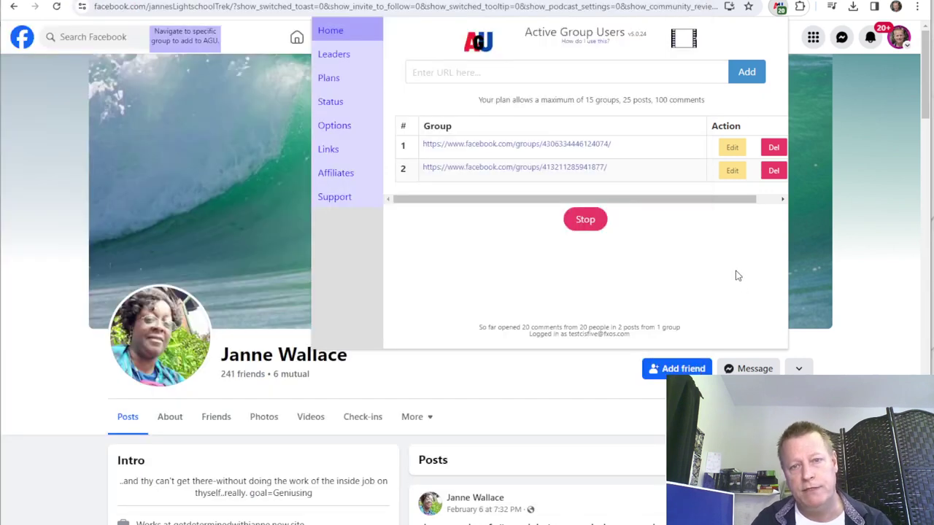
{"action": "left_click", "coordinate": [587, 221]}
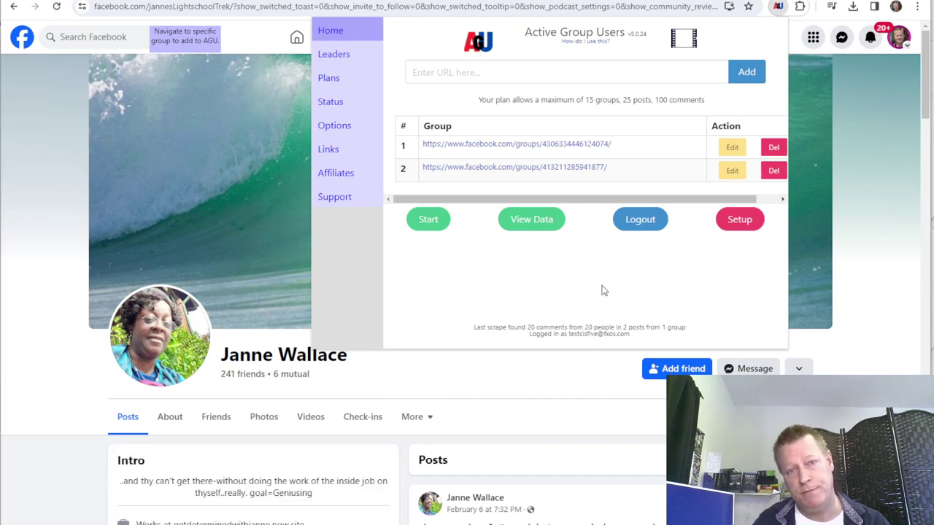
{"action": "left_click", "coordinate": [778, 7]}
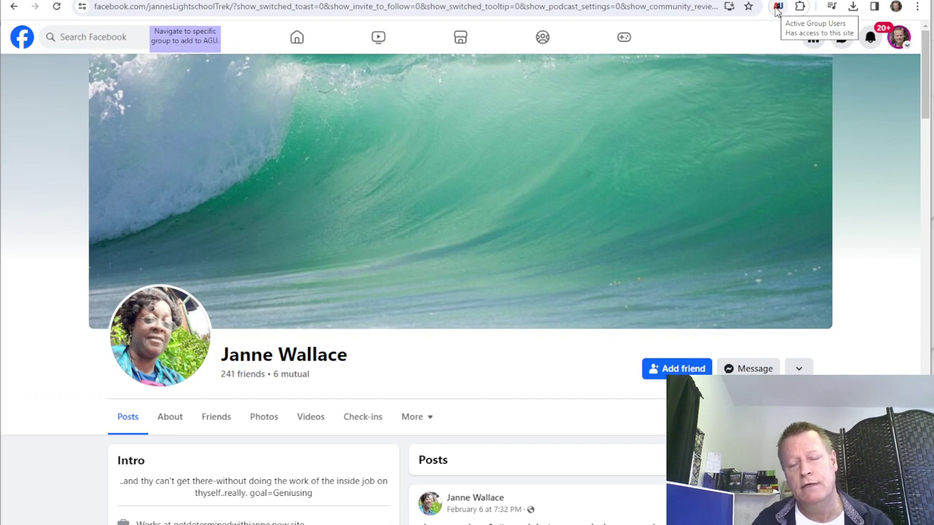
Reopen the AGU panel and highlight its reload hint and the summary of 20 comments from 20 people in 2 posts
{"action": "left_click", "coordinate": [778, 7]}
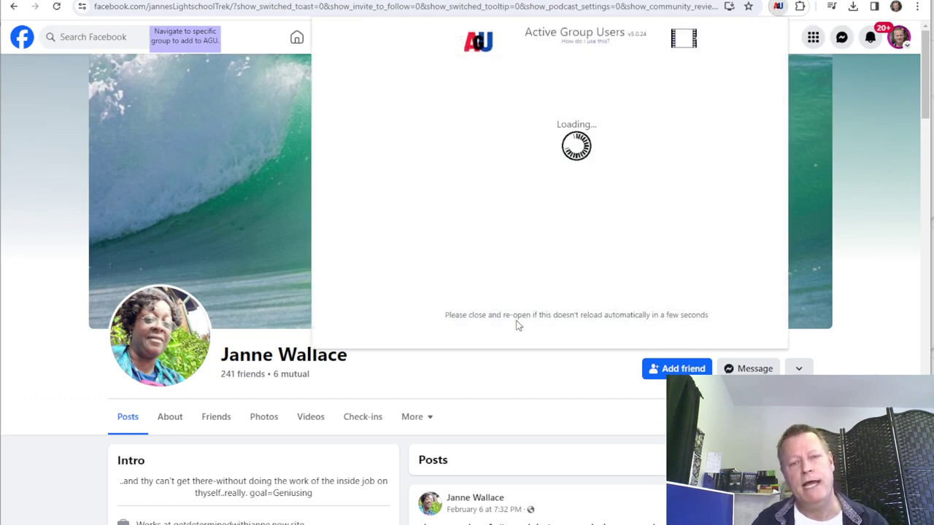
{"action": "left_click_drag", "start_coordinate": [461, 314], "coordinate": [664, 316]}
{"action": "left_click", "coordinate": [557, 300]}
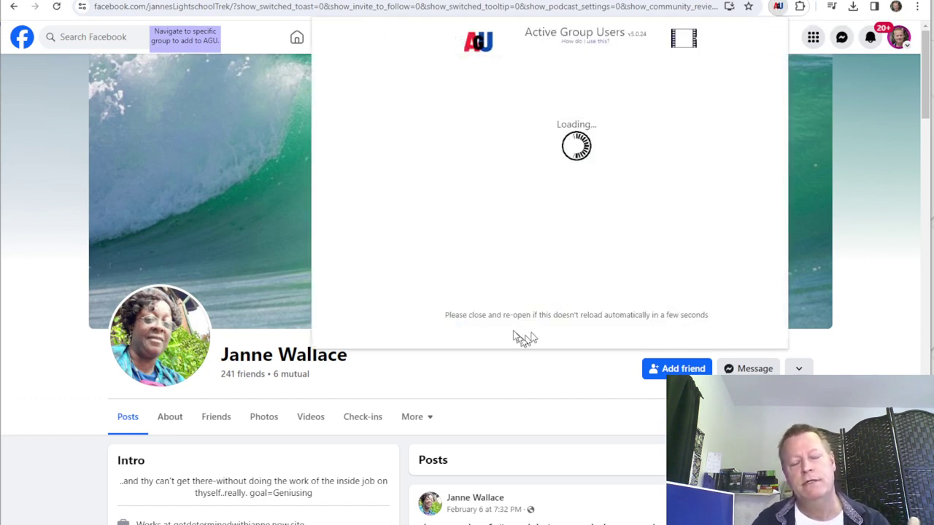
{"action": "left_click_drag", "start_coordinate": [476, 327], "coordinate": [697, 329]}
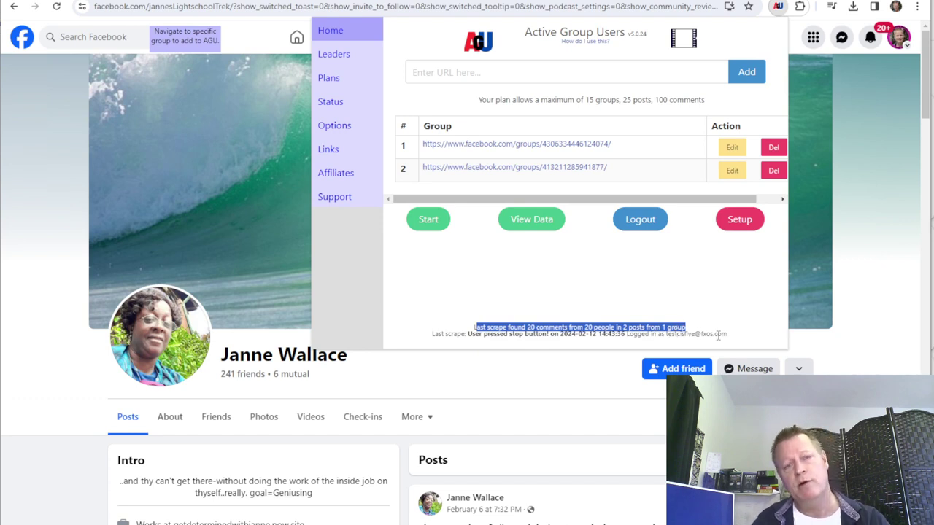
{"action": "left_click", "coordinate": [719, 321]}
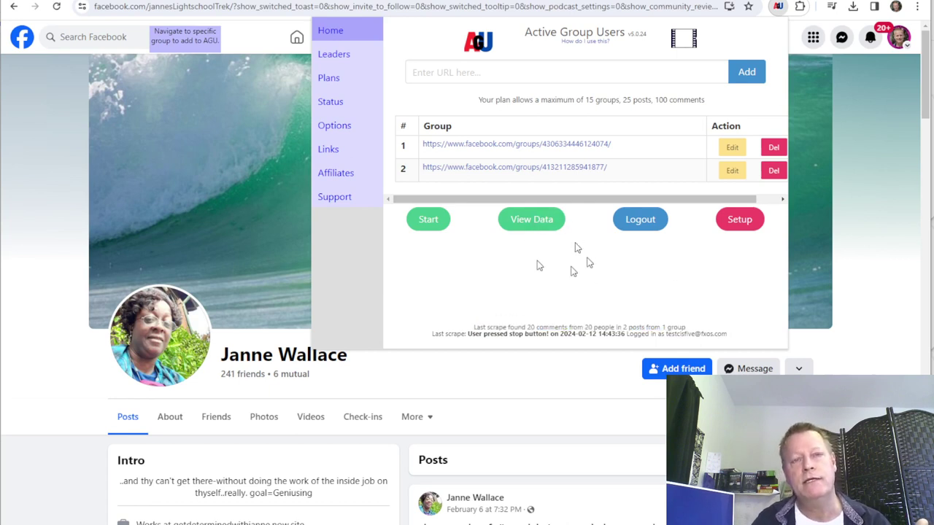
Open scrape #81373's 20 ClickBank comment results and review today's visit, reaction and comment counts
{"action": "left_click", "coordinate": [533, 220]}
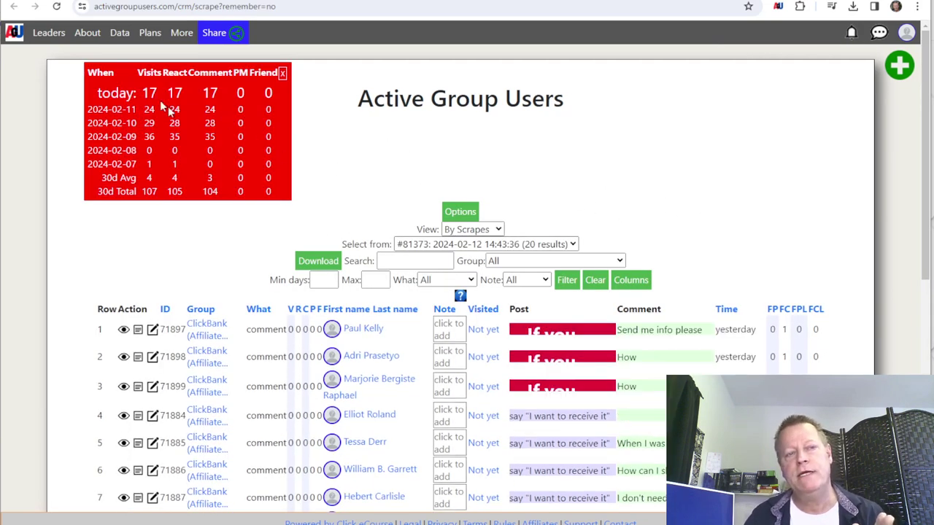
{"action": "left_click_drag", "start_coordinate": [145, 88], "coordinate": [232, 91]}
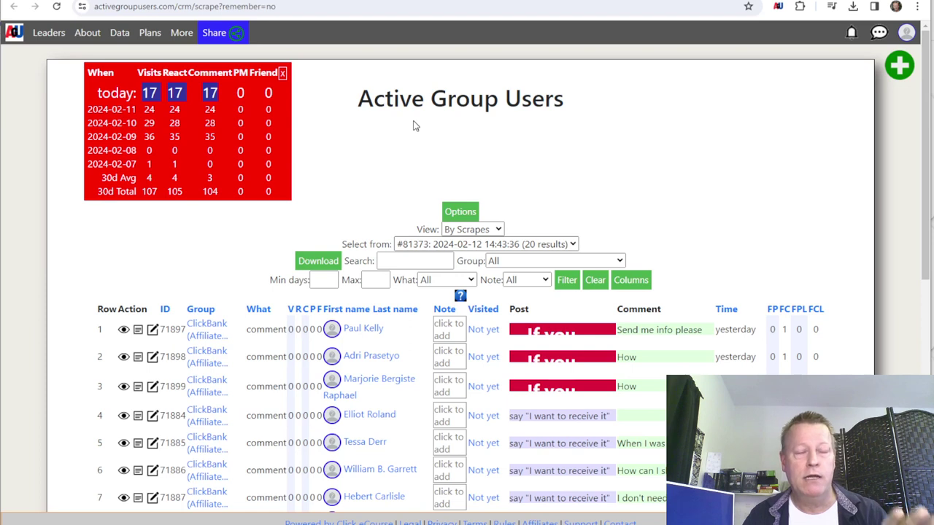
{"action": "left_click", "coordinate": [592, 168]}
{"action": "scroll", "coordinate": [605, 171], "scroll_direction": "down", "scroll_amount": 3}
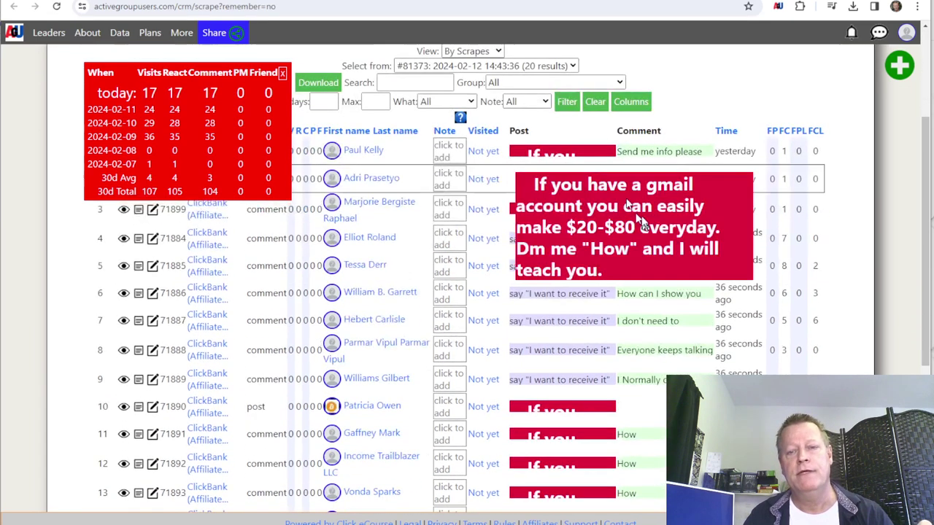
{"action": "scroll", "coordinate": [642, 177], "scroll_direction": "up", "scroll_amount": 3}
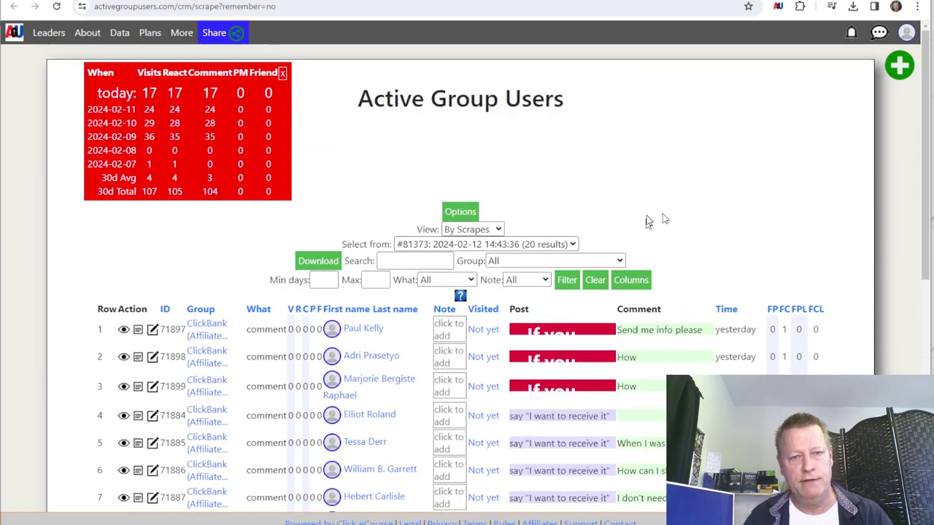
{"action": "left_click", "coordinate": [477, 231]}
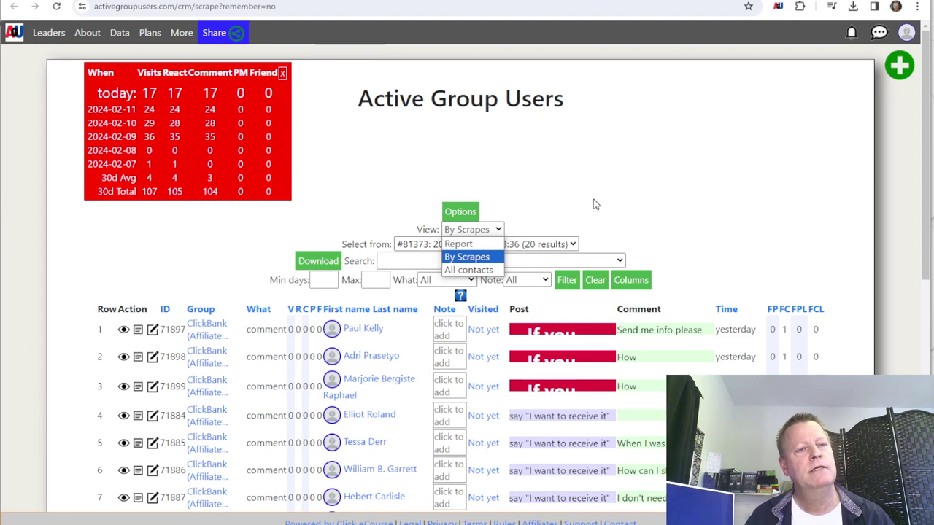
Switch the list to All contacts and sort by Visited, most recent first
{"action": "left_click", "coordinate": [470, 270]}
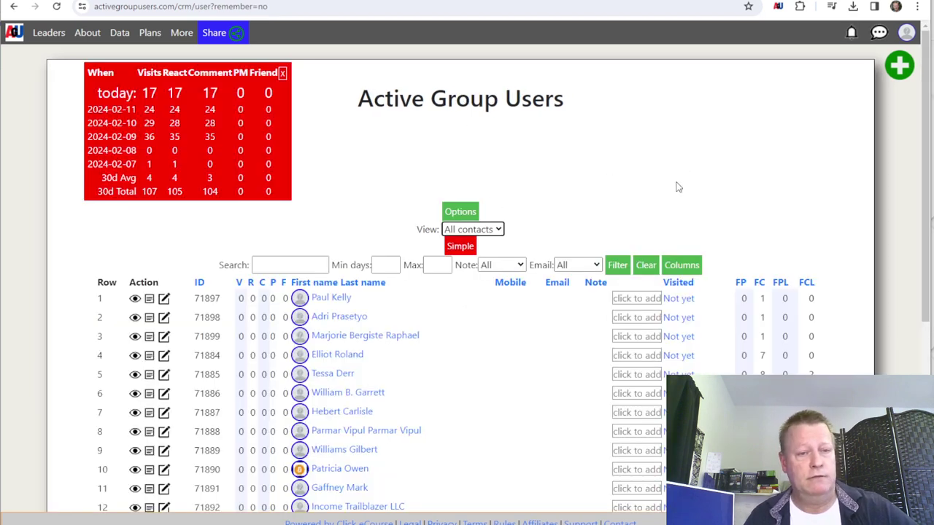
{"action": "scroll", "coordinate": [487, 386], "scroll_direction": "down", "scroll_amount": 3}
{"action": "scroll", "coordinate": [479, 355], "scroll_direction": "up", "scroll_amount": 3}
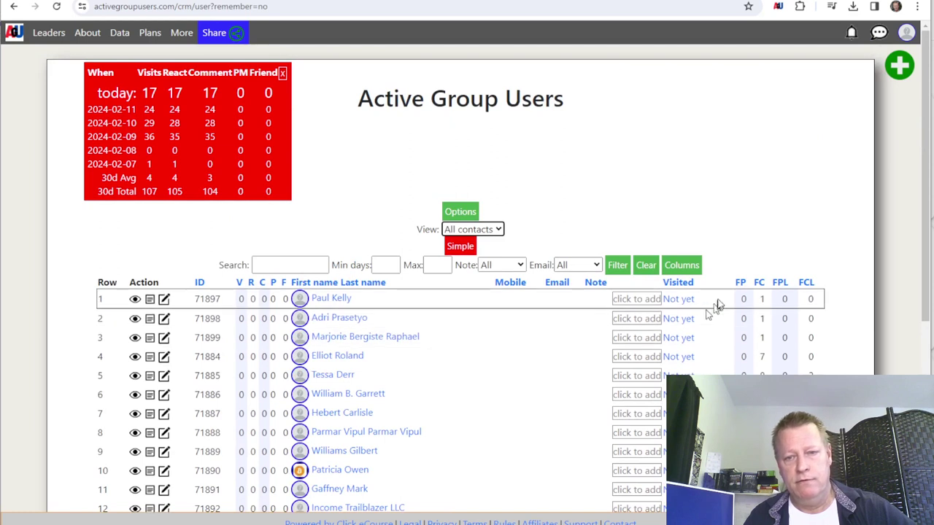
{"action": "left_click", "coordinate": [678, 283]}
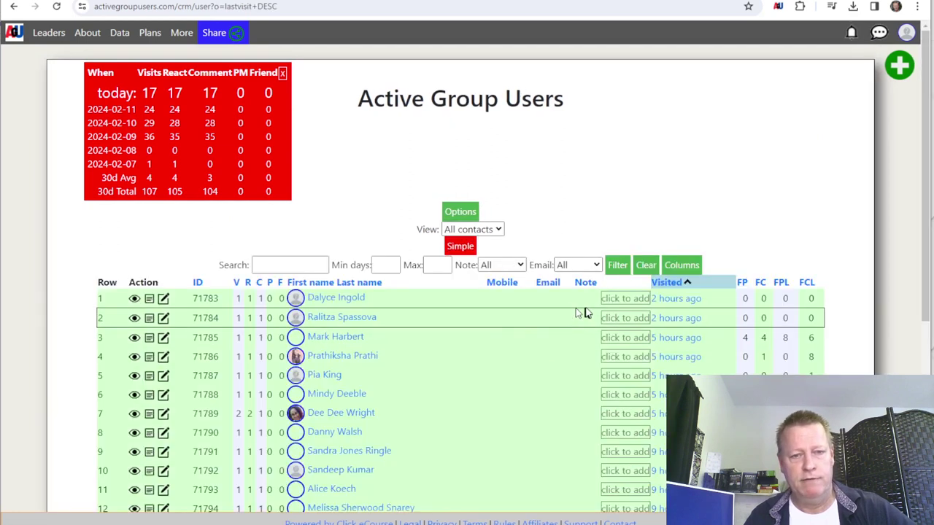
{"action": "scroll", "coordinate": [584, 312], "scroll_direction": "down", "scroll_amount": 3}
{"action": "scroll", "coordinate": [383, 392], "scroll_direction": "up", "scroll_amount": 4}
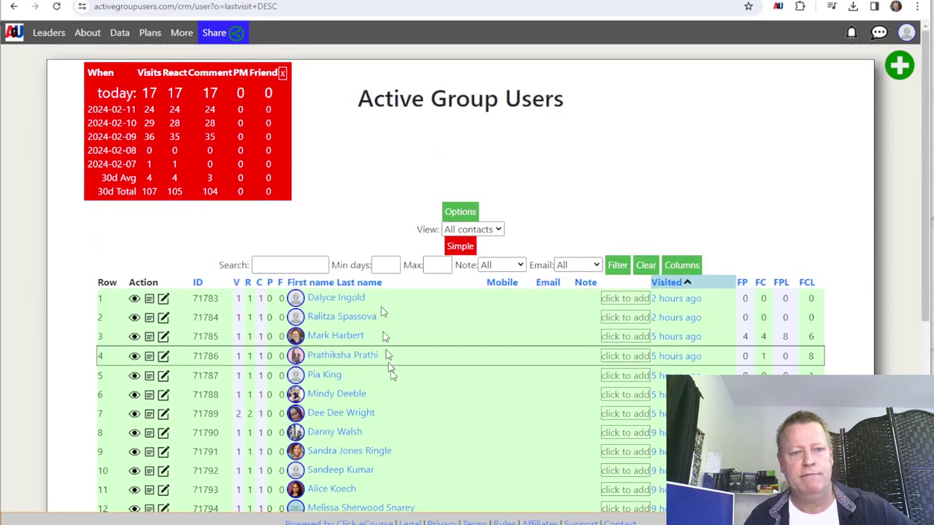
{"action": "scroll", "coordinate": [398, 368], "scroll_direction": "down", "scroll_amount": 2}
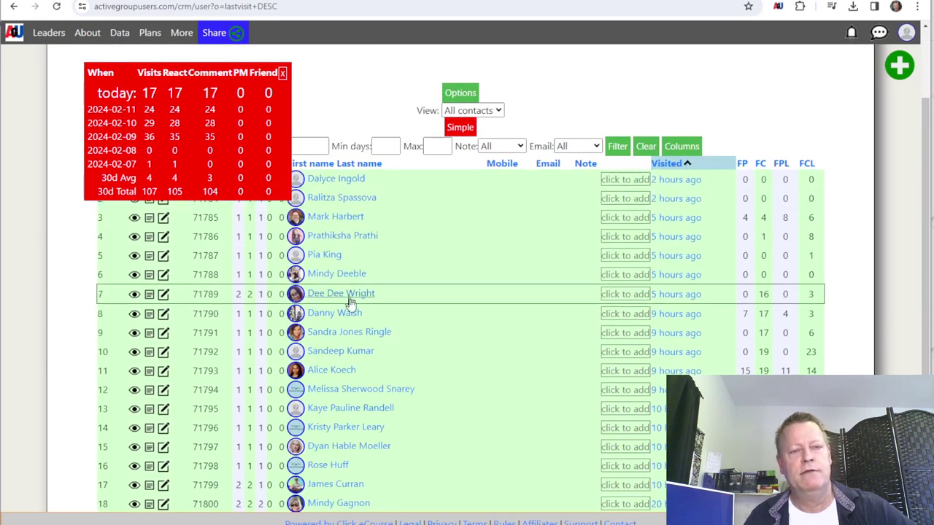
{"action": "scroll", "coordinate": [438, 390], "scroll_direction": "down", "scroll_amount": 2}
{"action": "scroll", "coordinate": [443, 379], "scroll_direction": "up", "scroll_amount": 4}
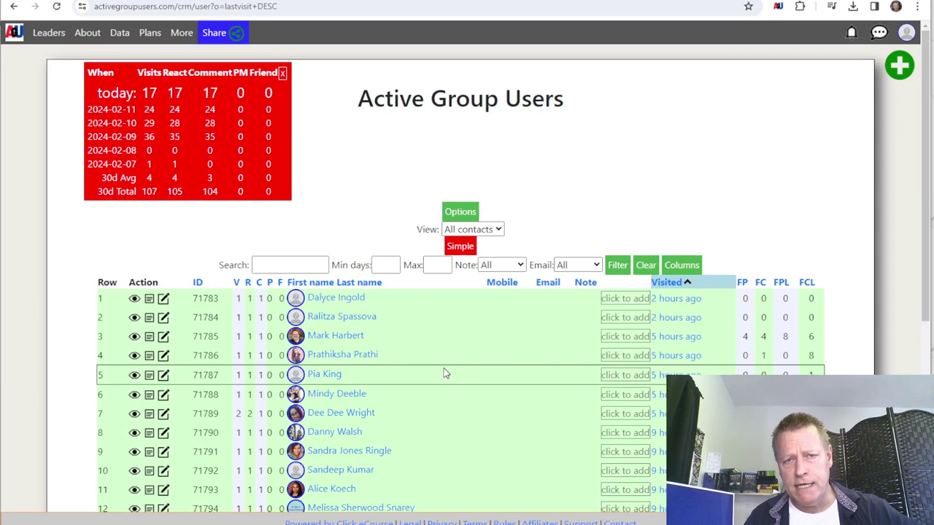
{"action": "scroll", "coordinate": [444, 373], "scroll_direction": "down", "scroll_amount": 5}
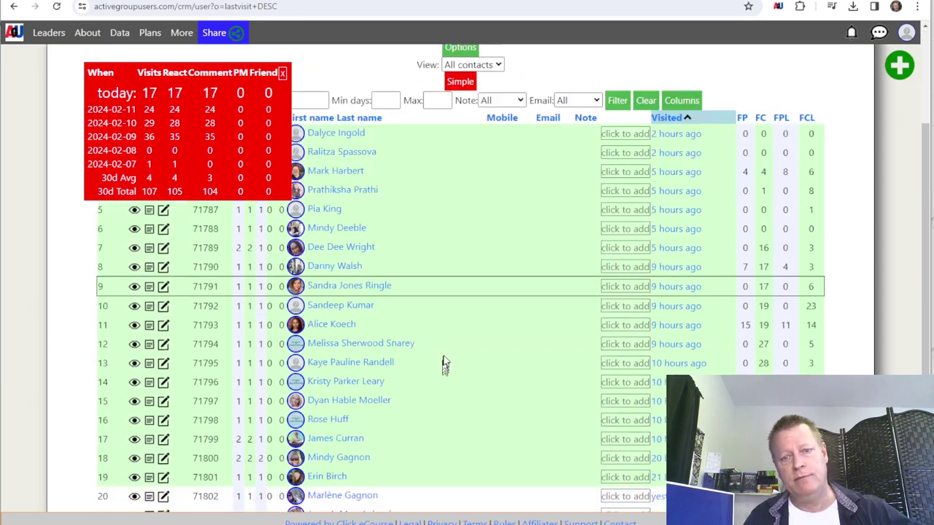
{"action": "scroll", "coordinate": [531, 319], "scroll_direction": "up", "scroll_amount": 5}
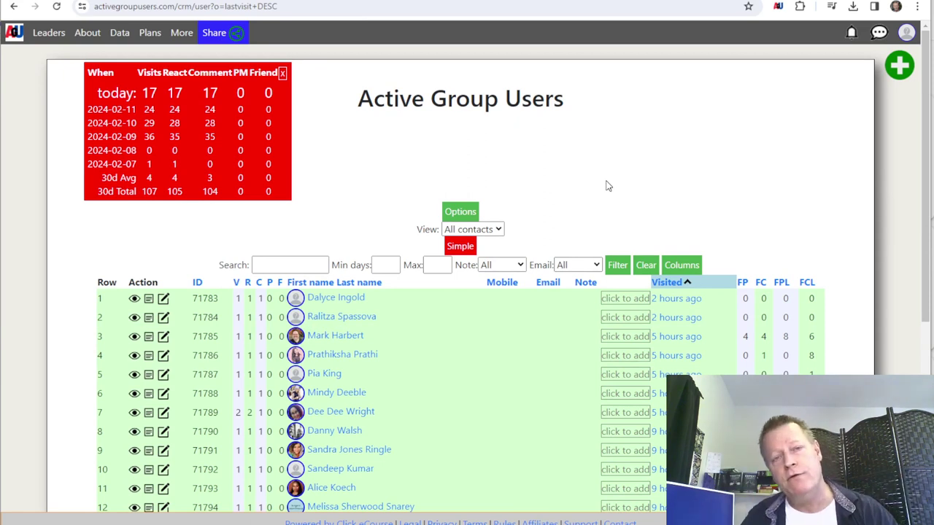
{"action": "left_click", "coordinate": [652, 1]}
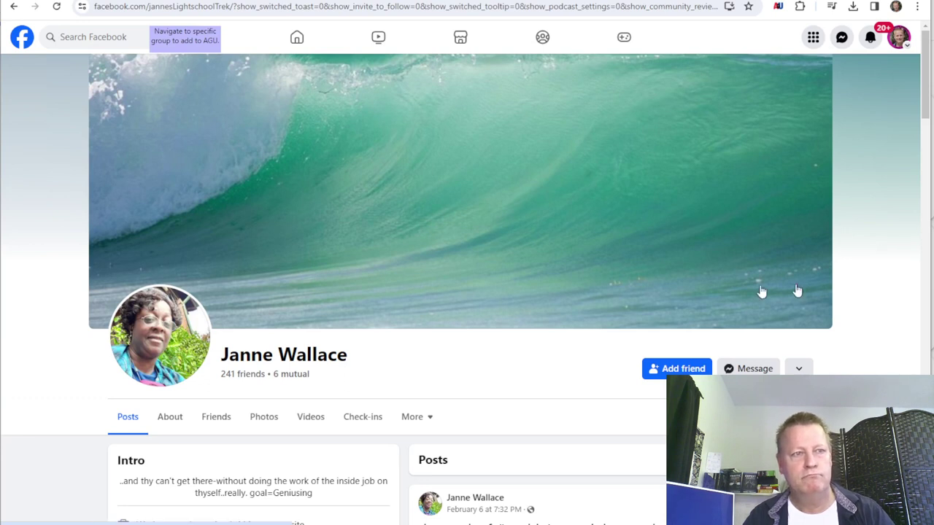
Reload and scroll the contact's Facebook profile, then return to the home News Feed
{"action": "left_click", "coordinate": [56, 6]}
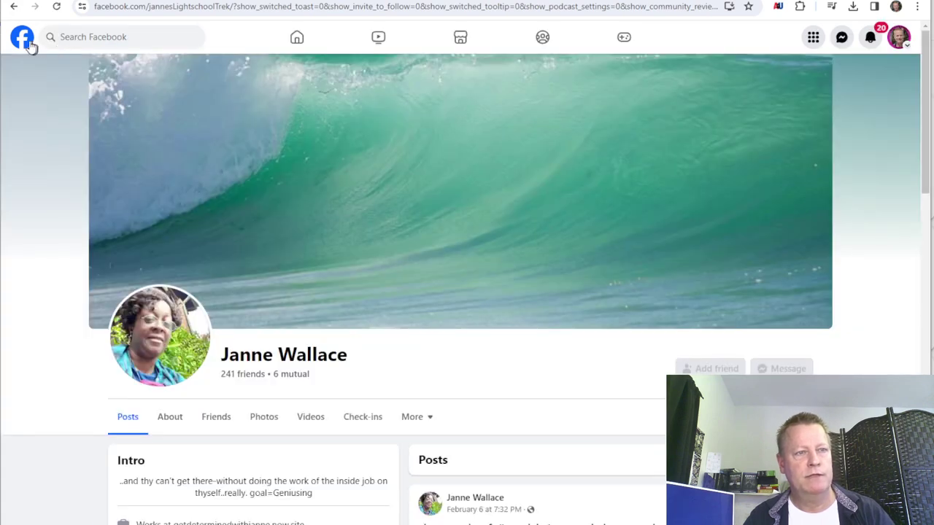
{"action": "left_click", "coordinate": [22, 37]}
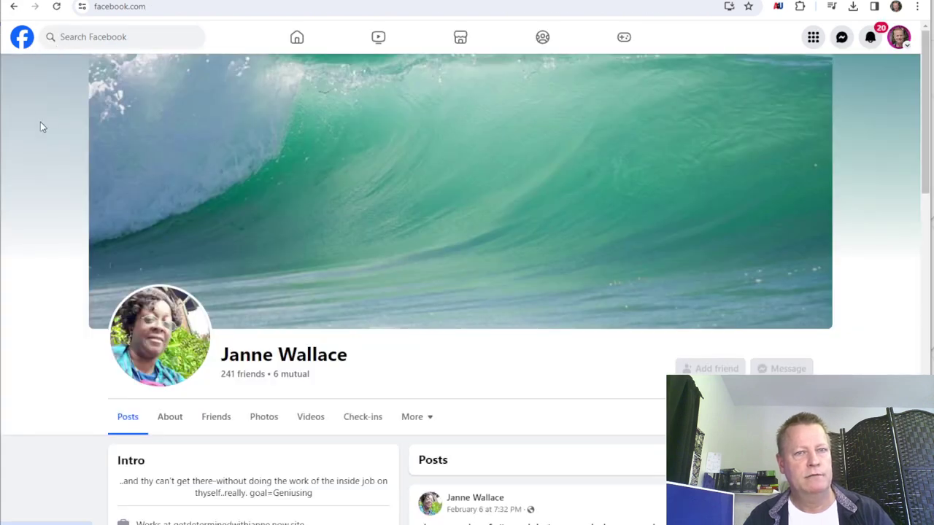
{"action": "scroll", "coordinate": [858, 253], "scroll_direction": "down", "scroll_amount": 3}
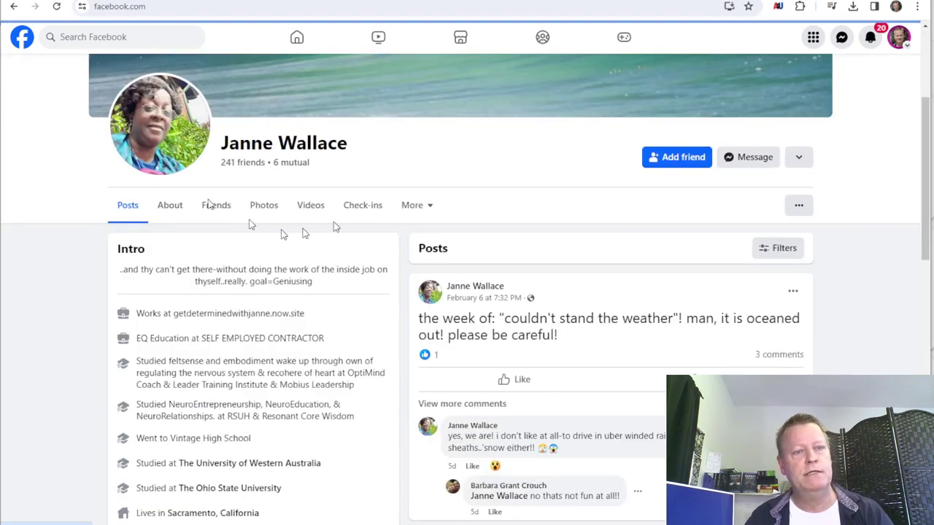
{"action": "scroll", "coordinate": [443, 182], "scroll_direction": "up", "scroll_amount": 3}
{"action": "left_click", "coordinate": [17, 40]}
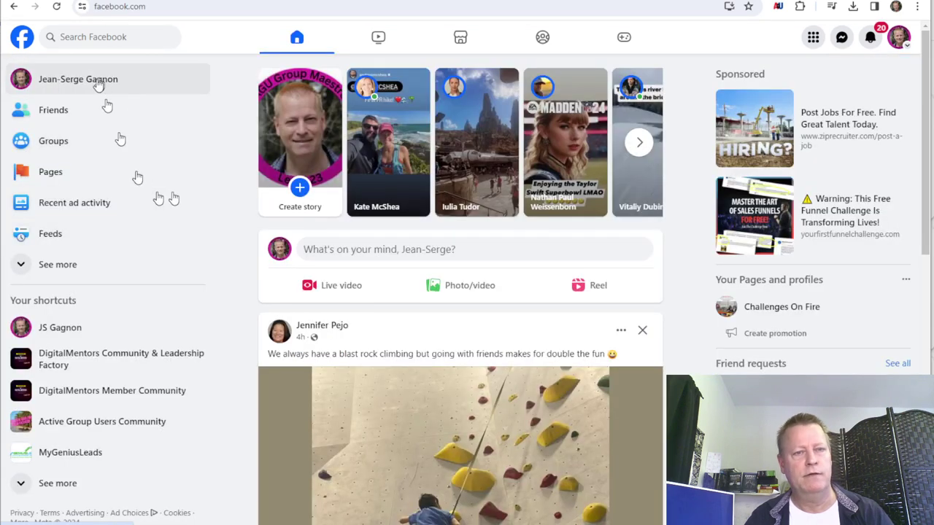
Scroll far down the Facebook News Feed, then return to the CRM contact list with Alt+Tab
{"action": "scroll", "coordinate": [478, 244], "scroll_direction": "down", "scroll_amount": 5}
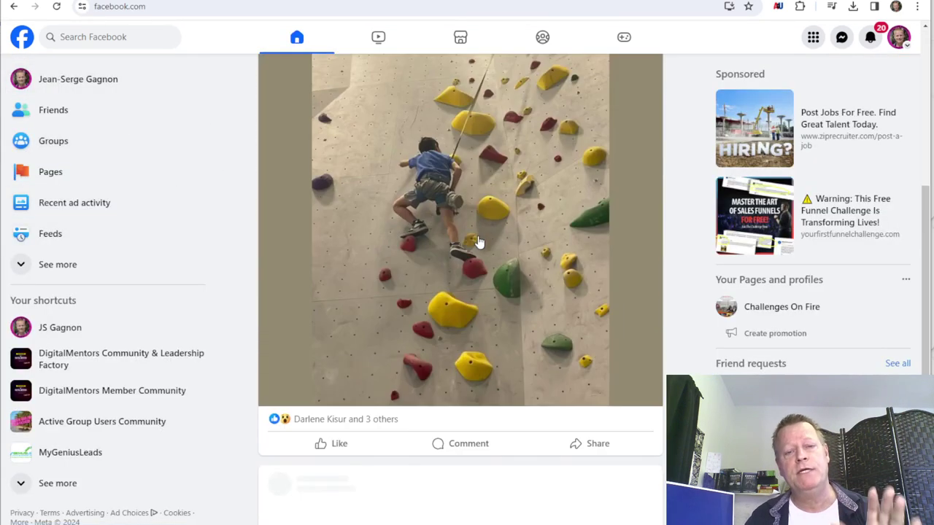
{"action": "scroll", "coordinate": [478, 241], "scroll_direction": "down", "scroll_amount": 4}
{"action": "scroll", "coordinate": [353, 177], "scroll_direction": "down", "scroll_amount": 4}
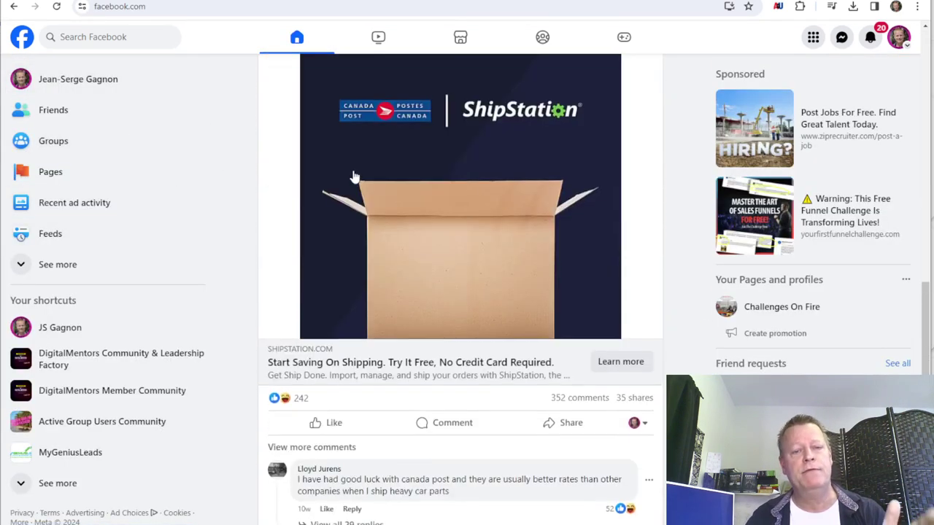
{"action": "scroll", "coordinate": [353, 177], "scroll_direction": "down", "scroll_amount": 5}
{"action": "scroll", "coordinate": [397, 248], "scroll_direction": "down", "scroll_amount": 3}
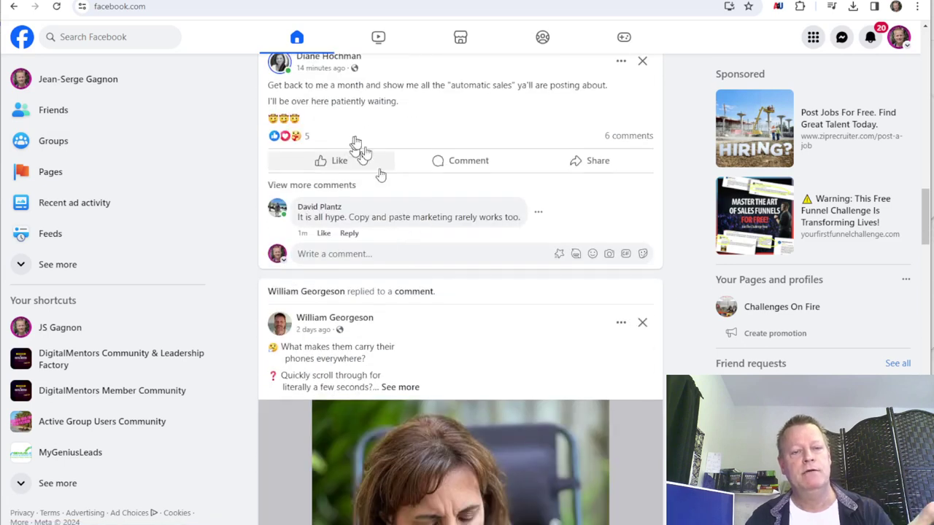
{"action": "scroll", "coordinate": [380, 175], "scroll_direction": "down", "scroll_amount": 3}
{"action": "scroll", "coordinate": [452, 290], "scroll_direction": "down", "scroll_amount": 4}
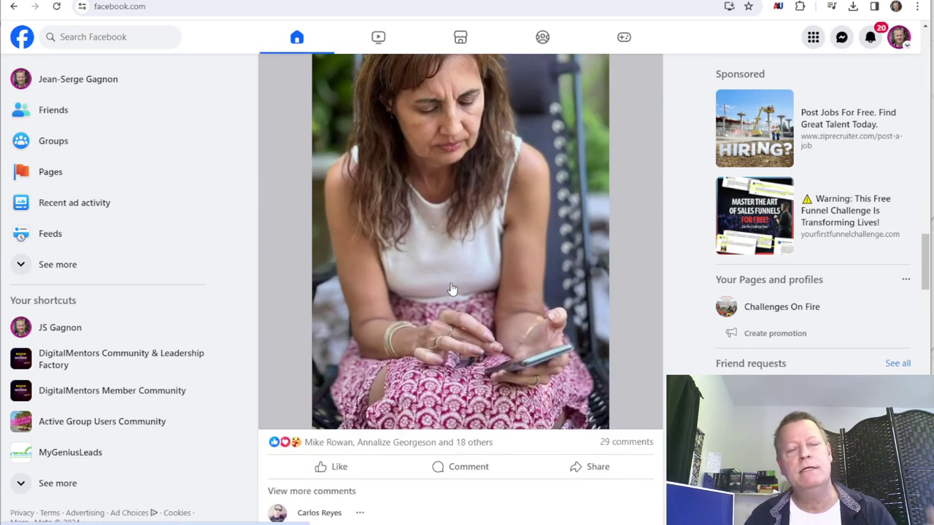
{"action": "scroll", "coordinate": [452, 290], "scroll_direction": "down", "scroll_amount": 10}
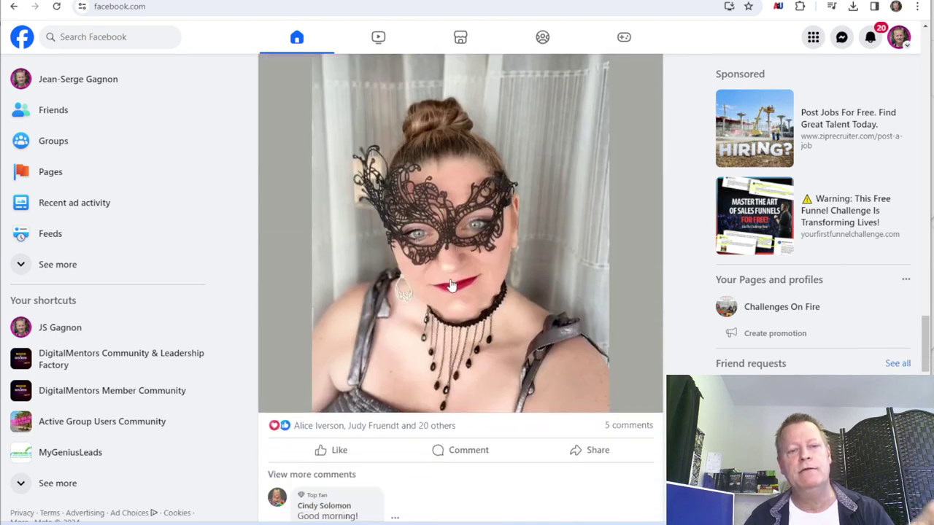
{"action": "scroll", "coordinate": [452, 286], "scroll_direction": "down", "scroll_amount": 12}
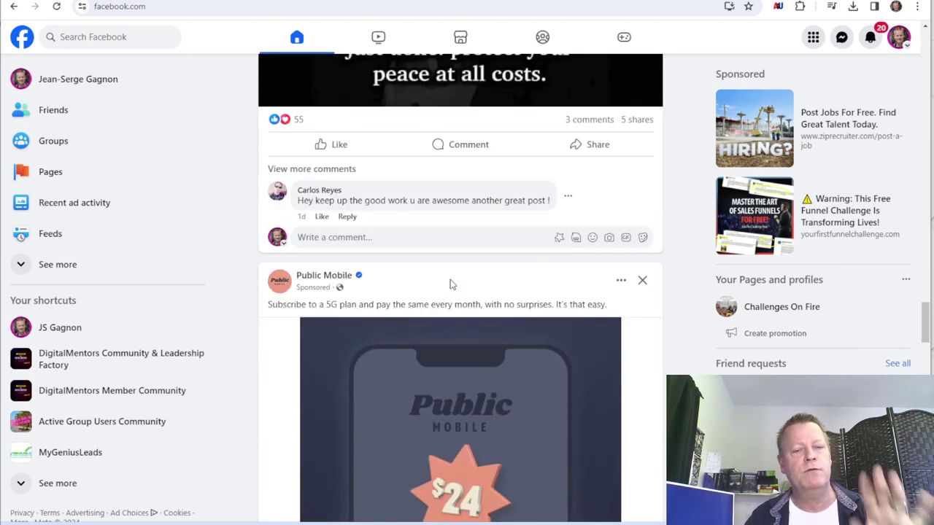
{"action": "scroll", "coordinate": [450, 284], "scroll_direction": "down", "scroll_amount": 12}
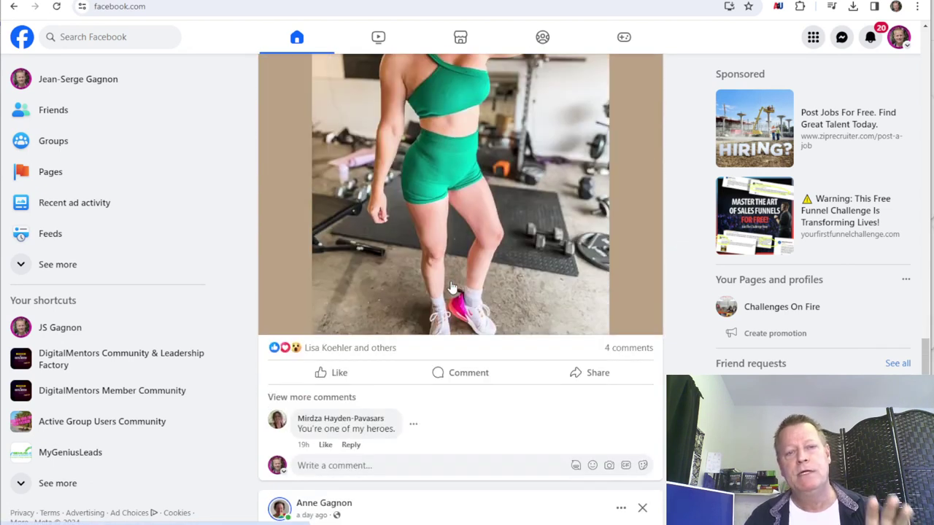
{"action": "scroll", "coordinate": [451, 288], "scroll_direction": "down", "scroll_amount": 15}
{"action": "scroll", "coordinate": [452, 287], "scroll_direction": "down", "scroll_amount": 6}
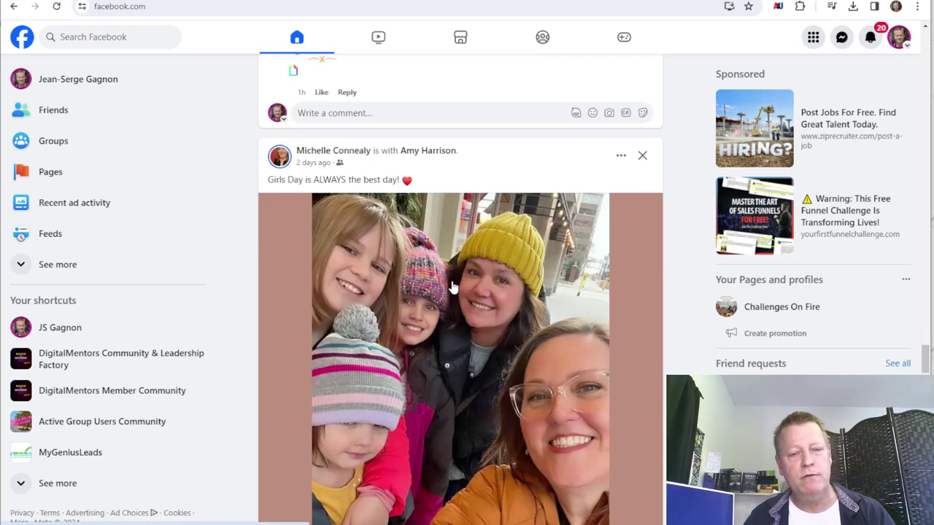
{"action": "scroll", "coordinate": [452, 288], "scroll_direction": "down", "scroll_amount": 14}
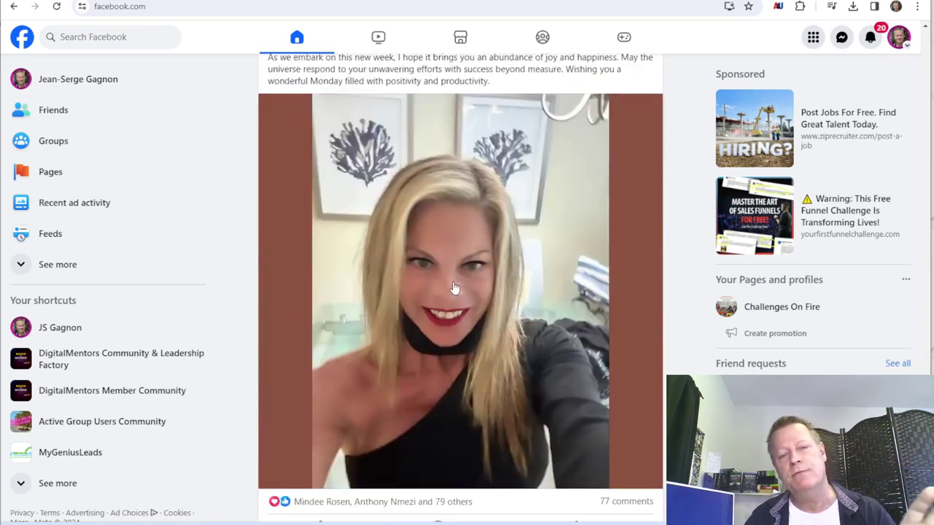
{"action": "scroll", "coordinate": [452, 288], "scroll_direction": "down", "scroll_amount": 4}
{"action": "scroll", "coordinate": [450, 286], "scroll_direction": "up", "scroll_amount": 7}
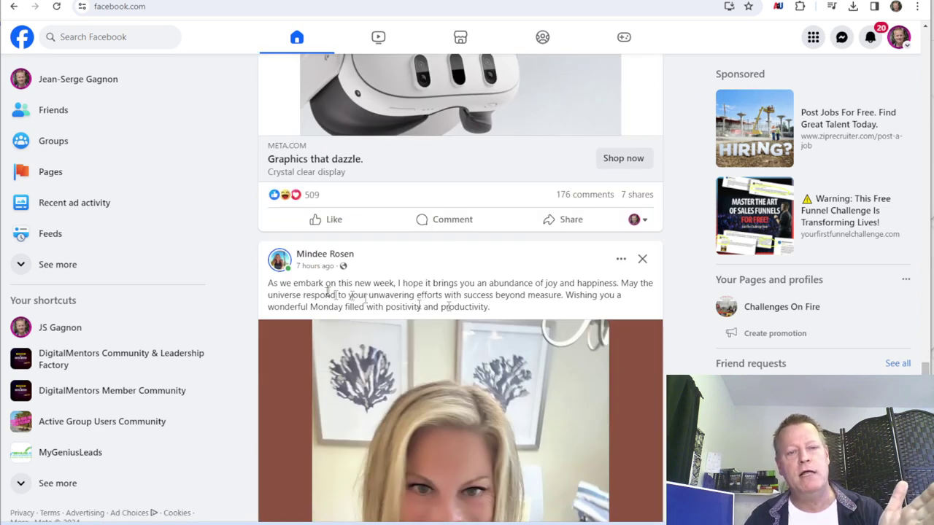
{"action": "scroll", "coordinate": [417, 277], "scroll_direction": "down", "scroll_amount": 10}
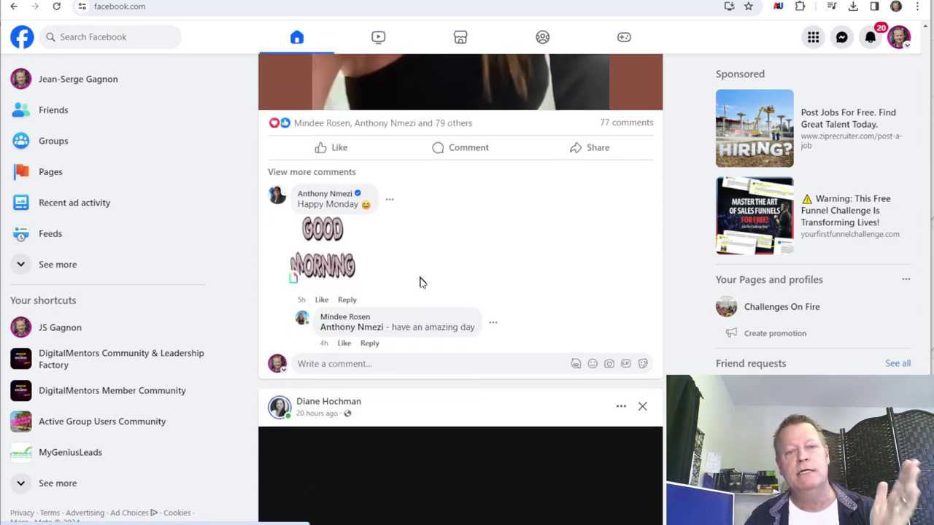
{"action": "scroll", "coordinate": [422, 282], "scroll_direction": "down", "scroll_amount": 12}
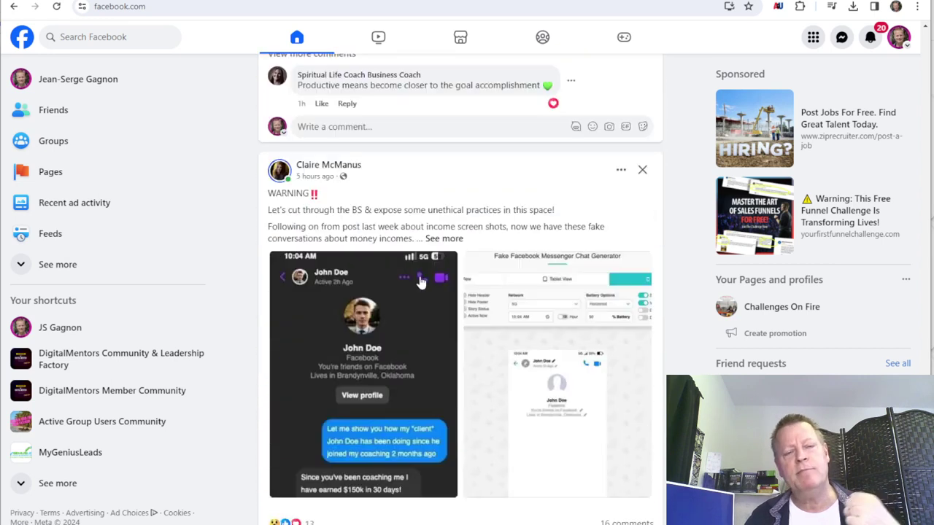
{"action": "scroll", "coordinate": [421, 282], "scroll_direction": "down", "scroll_amount": 10}
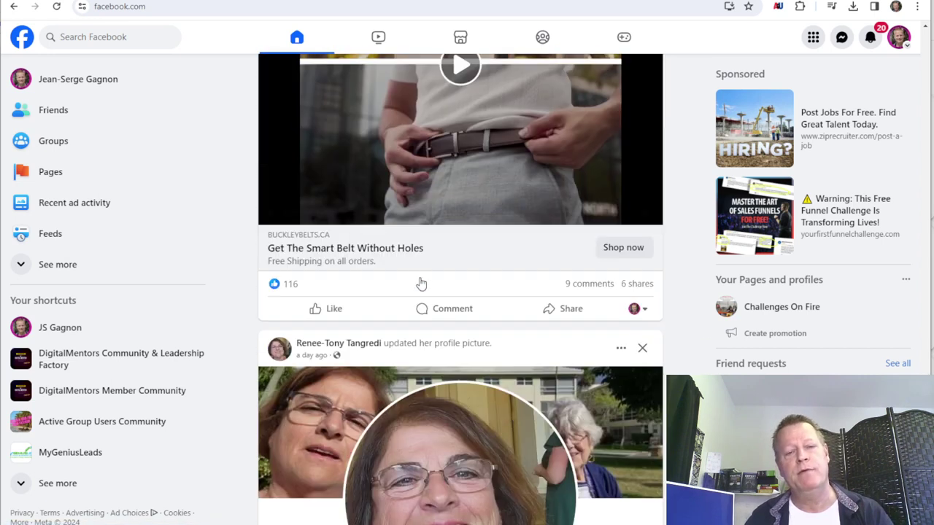
{"action": "scroll", "coordinate": [417, 282], "scroll_direction": "down", "scroll_amount": 4}
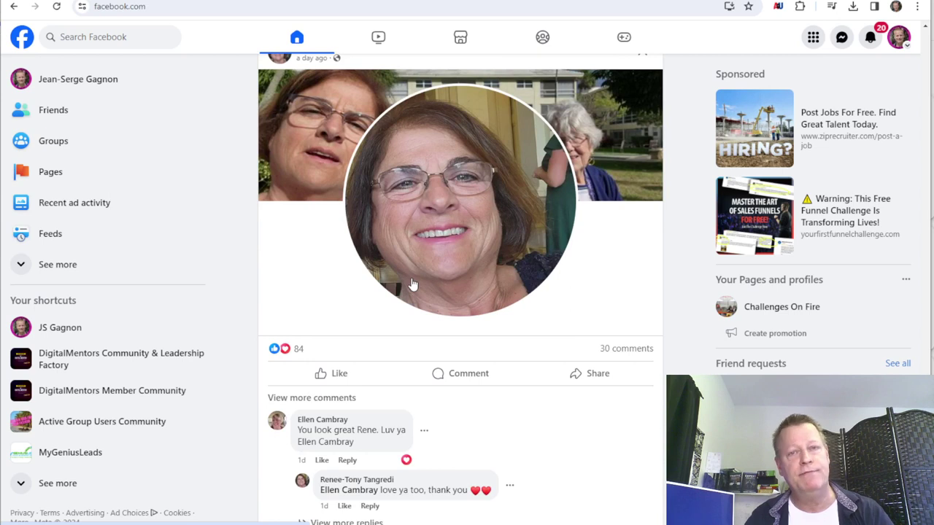
{"action": "scroll", "coordinate": [413, 284], "scroll_direction": "down", "scroll_amount": 4}
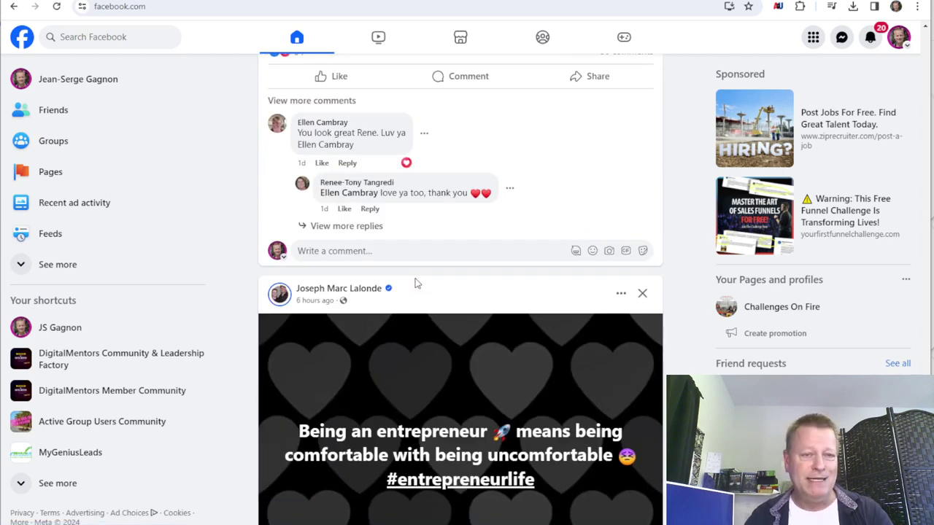
{"action": "scroll", "coordinate": [408, 266], "scroll_direction": "down", "scroll_amount": 7}
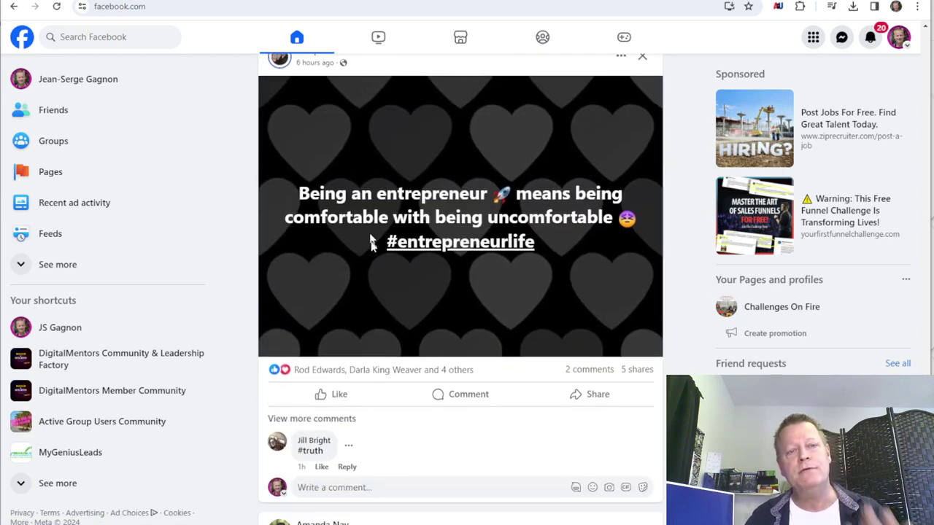
{"action": "scroll", "coordinate": [369, 250], "scroll_direction": "down", "scroll_amount": 4}
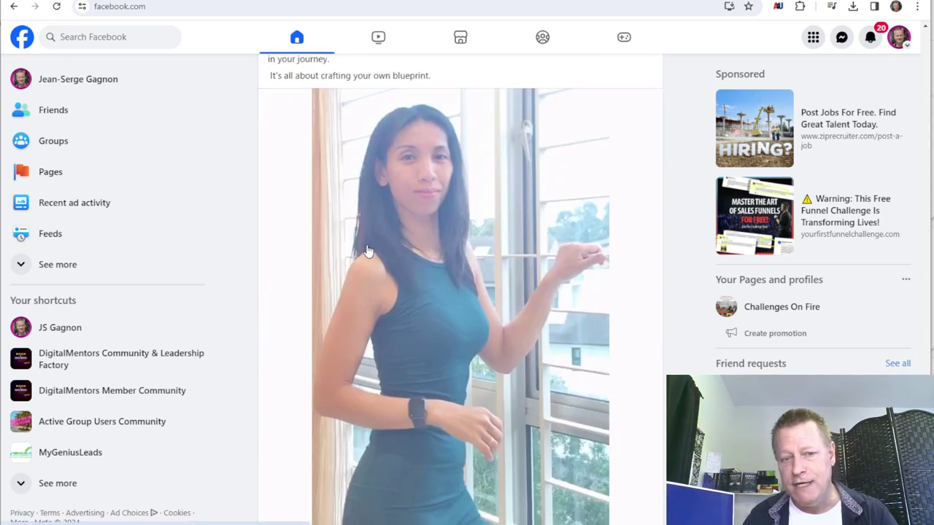
{"action": "scroll", "coordinate": [367, 251], "scroll_direction": "down", "scroll_amount": 12}
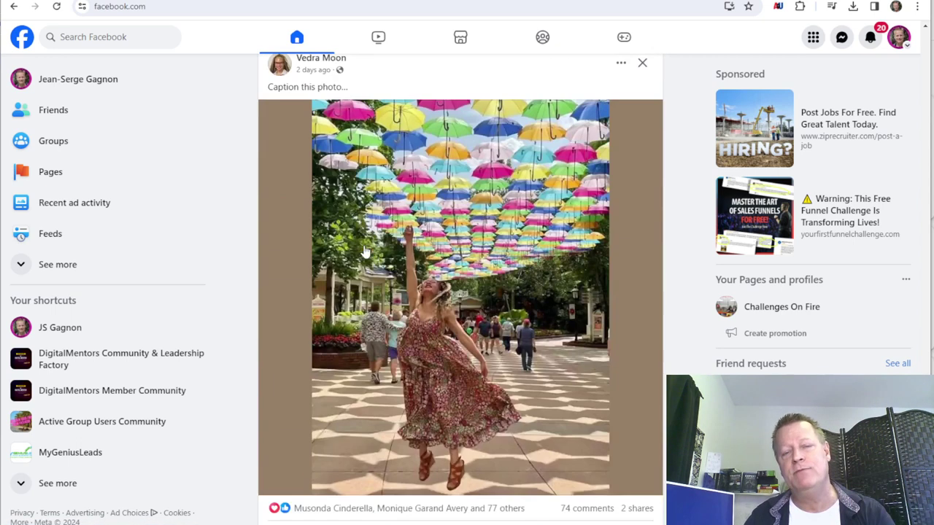
{"action": "scroll", "coordinate": [365, 251], "scroll_direction": "down", "scroll_amount": 4}
{"action": "scroll", "coordinate": [364, 252], "scroll_direction": "down", "scroll_amount": 4}
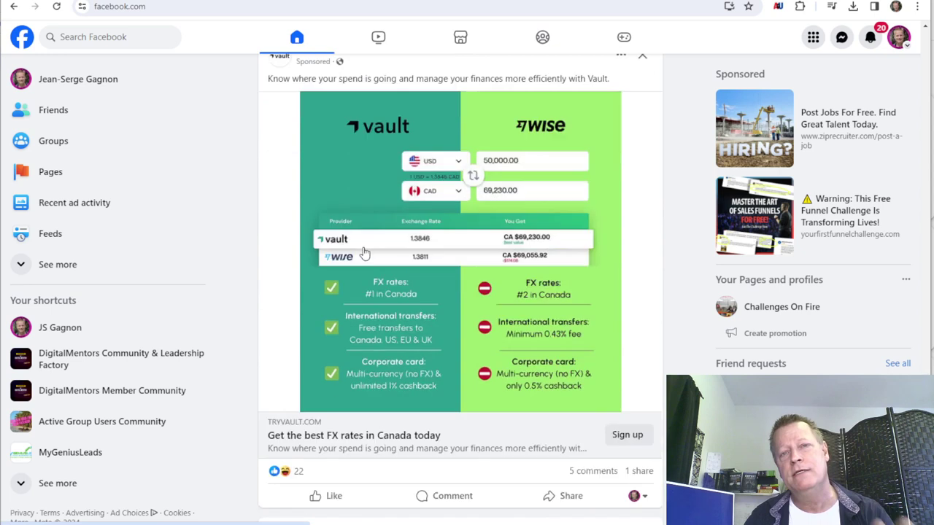
{"action": "scroll", "coordinate": [363, 252], "scroll_direction": "down", "scroll_amount": 10}
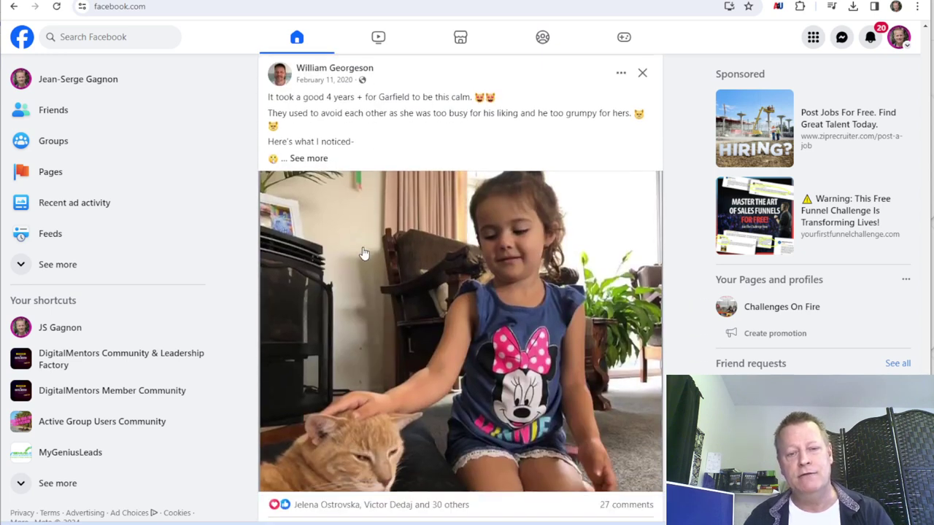
{"action": "scroll", "coordinate": [383, 234], "scroll_direction": "down", "scroll_amount": 10}
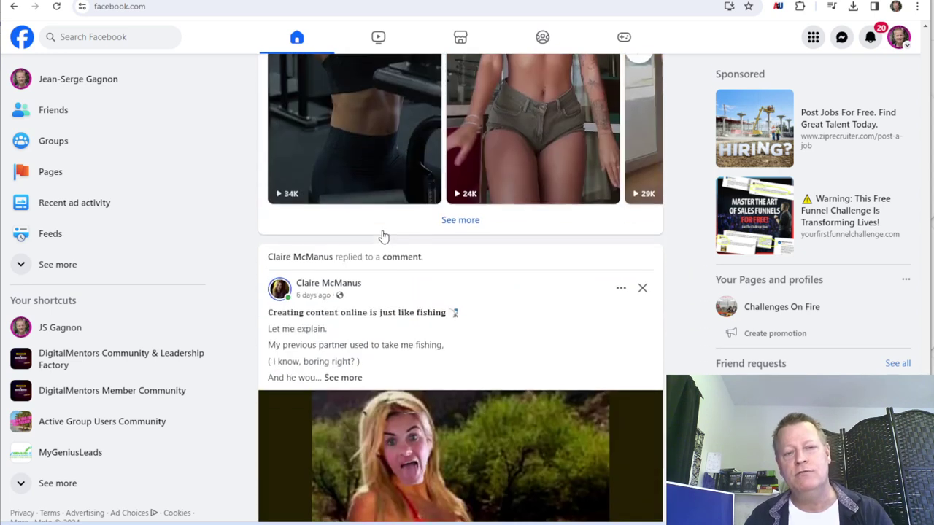
{"action": "scroll", "coordinate": [383, 237], "scroll_direction": "down", "scroll_amount": 10}
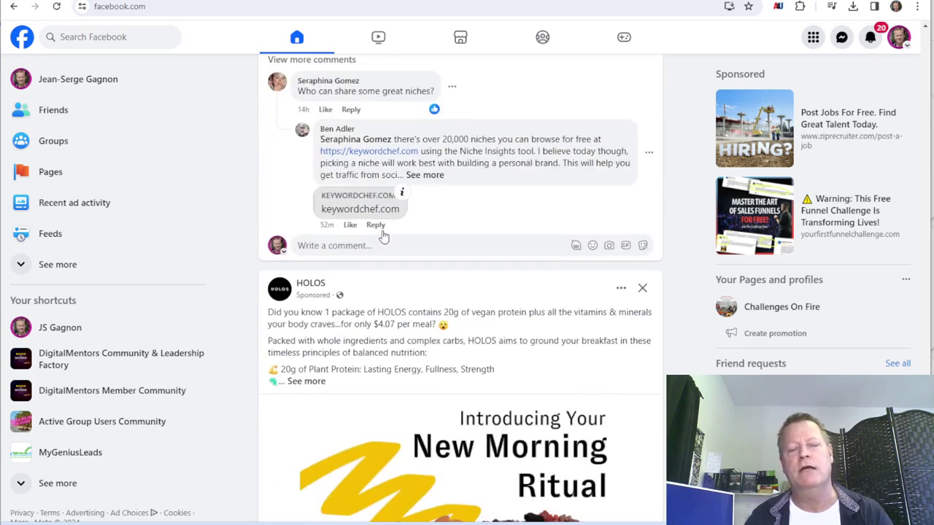
{"action": "scroll", "coordinate": [383, 237], "scroll_direction": "down", "scroll_amount": 10}
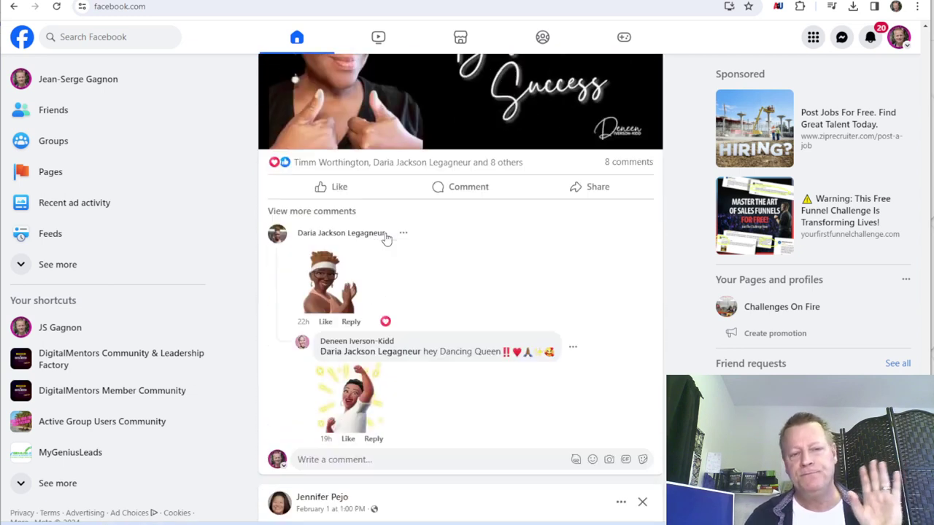
{"action": "scroll", "coordinate": [384, 237], "scroll_direction": "down", "scroll_amount": 6}
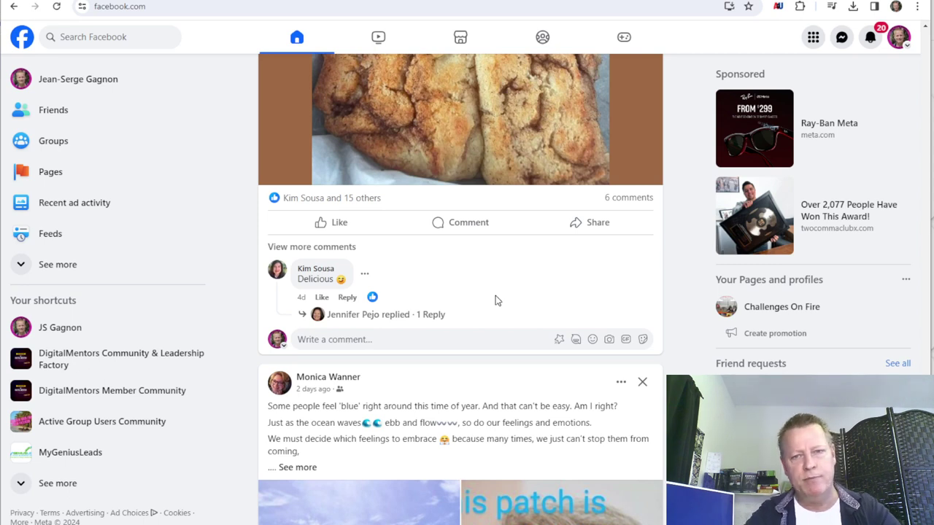
{"action": "scroll", "coordinate": [503, 279], "scroll_direction": "down", "scroll_amount": 20}
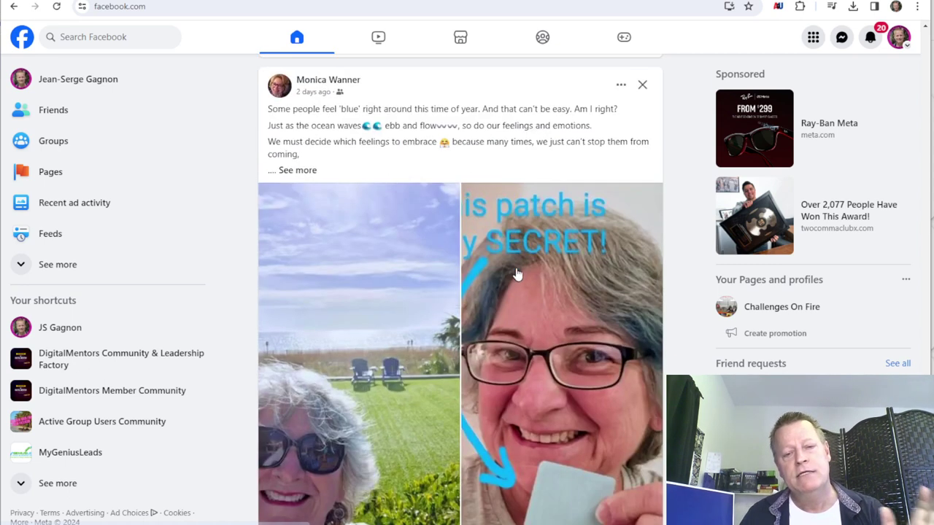
{"action": "scroll", "coordinate": [514, 281], "scroll_direction": "down", "scroll_amount": 5}
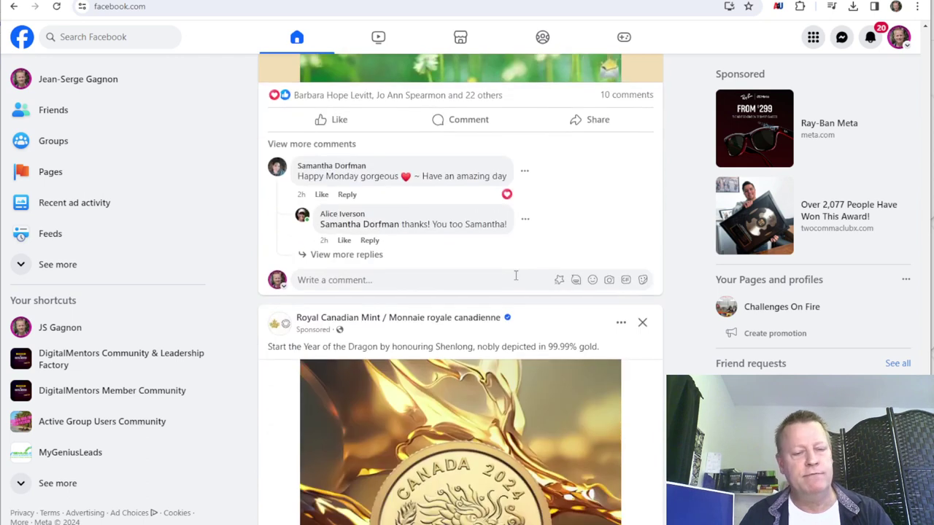
{"action": "scroll", "coordinate": [513, 278], "scroll_direction": "up", "scroll_amount": 20}
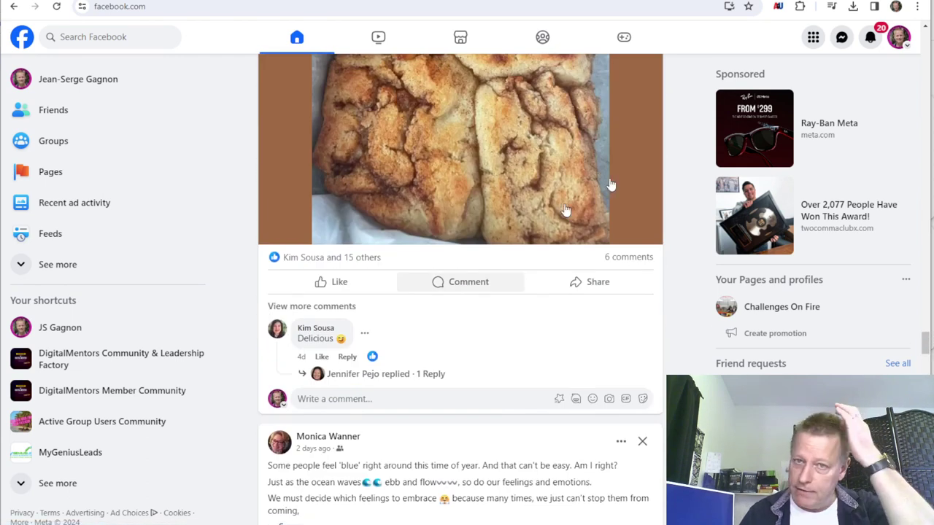
{"action": "key", "text": "alt+Tab"}
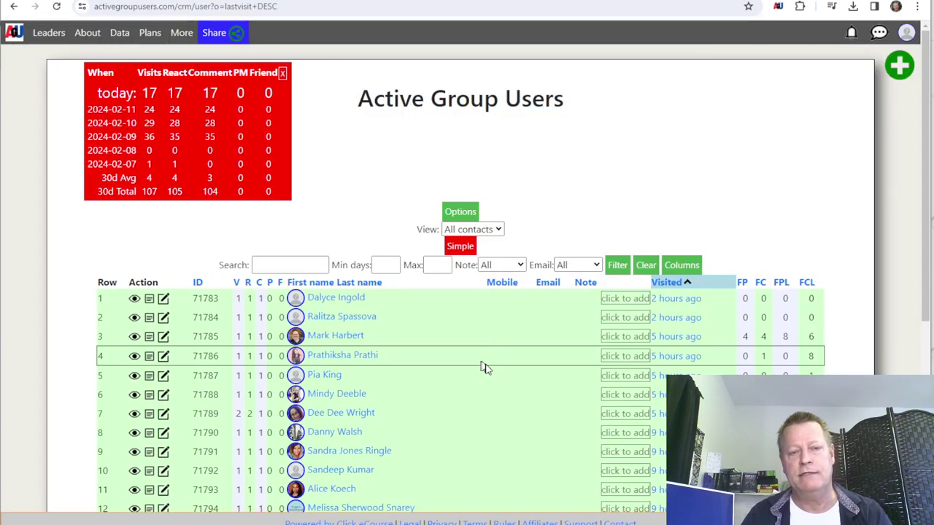
{"action": "scroll", "coordinate": [561, 248], "scroll_direction": "down", "scroll_amount": 4}
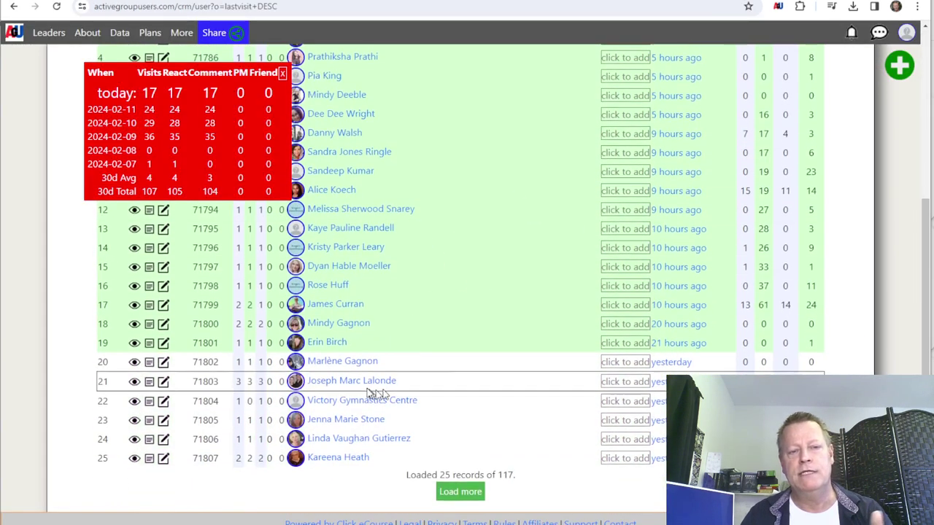
{"action": "scroll", "coordinate": [333, 375], "scroll_direction": "down", "scroll_amount": 2}
{"action": "scroll", "coordinate": [379, 386], "scroll_direction": "up", "scroll_amount": 5}
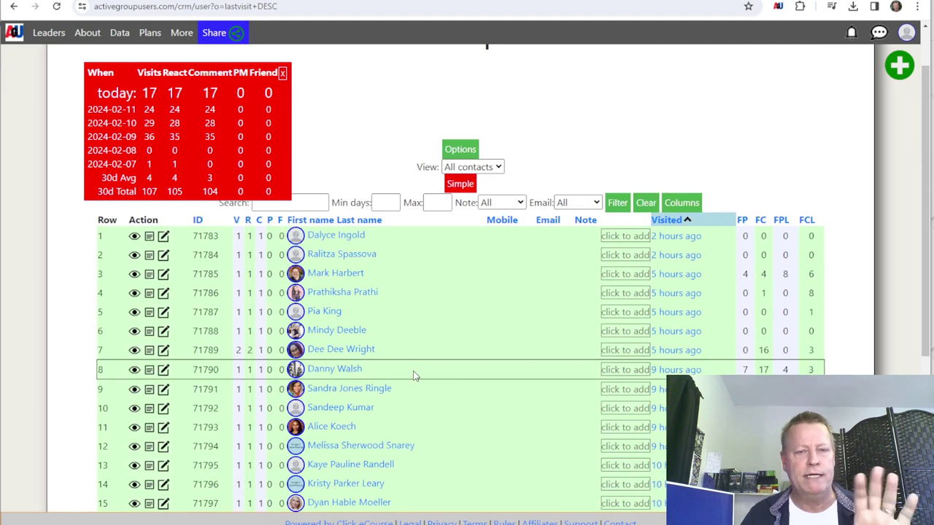
{"action": "scroll", "coordinate": [466, 387], "scroll_direction": "up", "scroll_amount": 2}
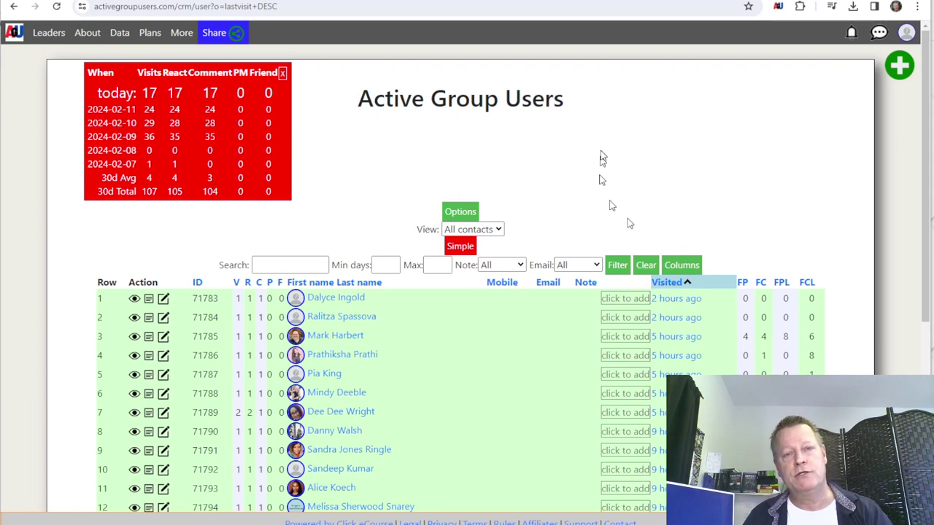
Log out of Active Group Users from the avatar menu and reload the page
{"action": "left_click", "coordinate": [906, 32]}
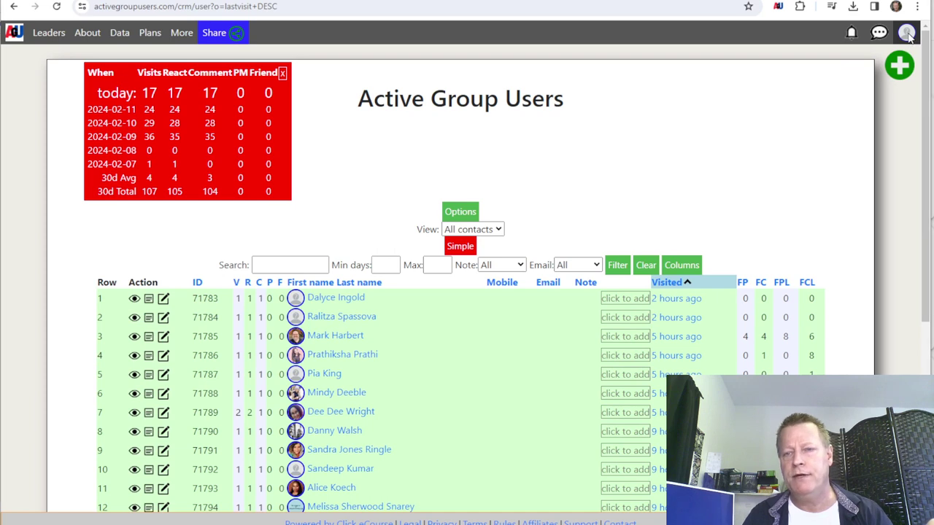
{"action": "left_click", "coordinate": [841, 360]}
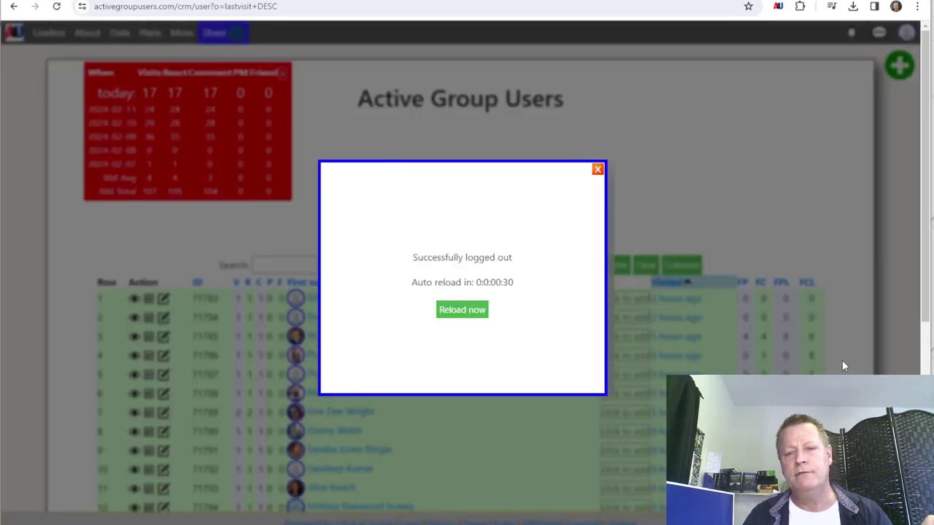
{"action": "left_click", "coordinate": [467, 312]}
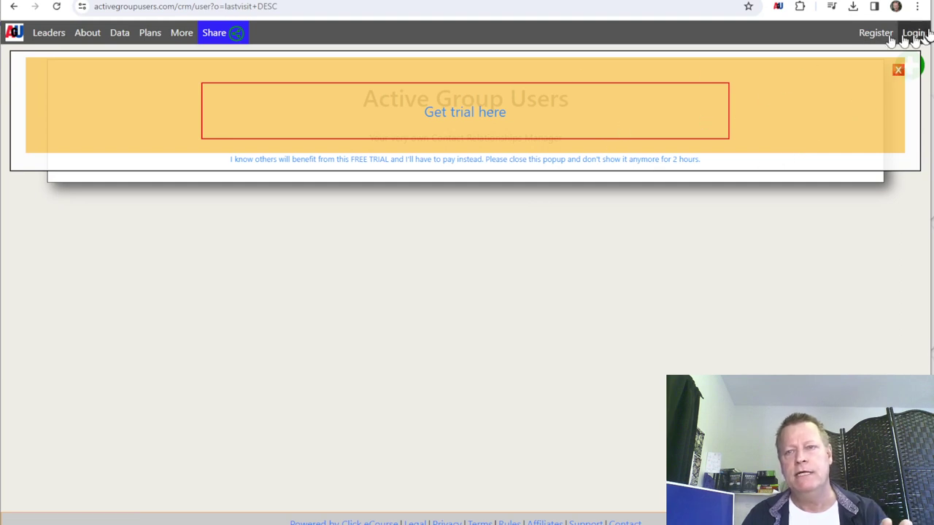
Log back in with the linked Facebook account's 'Continue as' button
{"action": "left_click", "coordinate": [912, 33]}
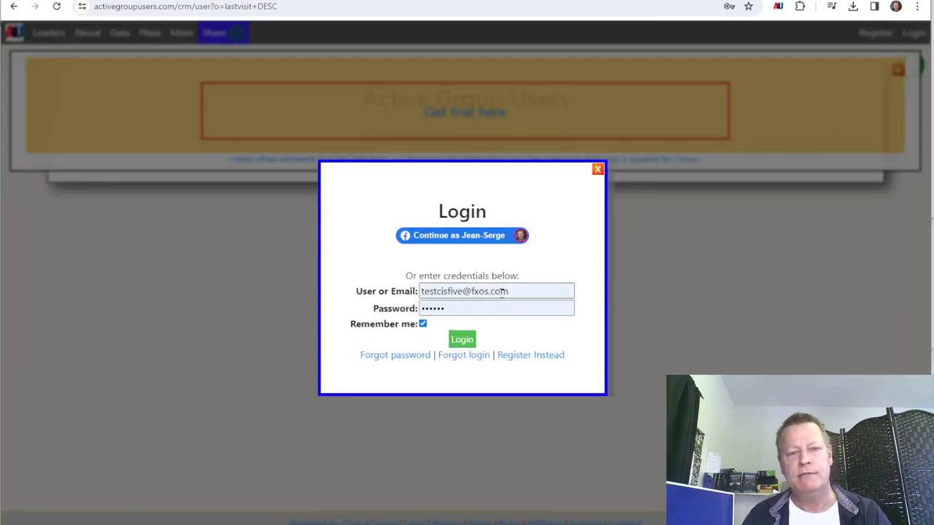
{"action": "left_click", "coordinate": [531, 294]}
{"action": "key", "text": "ctrl+a"}
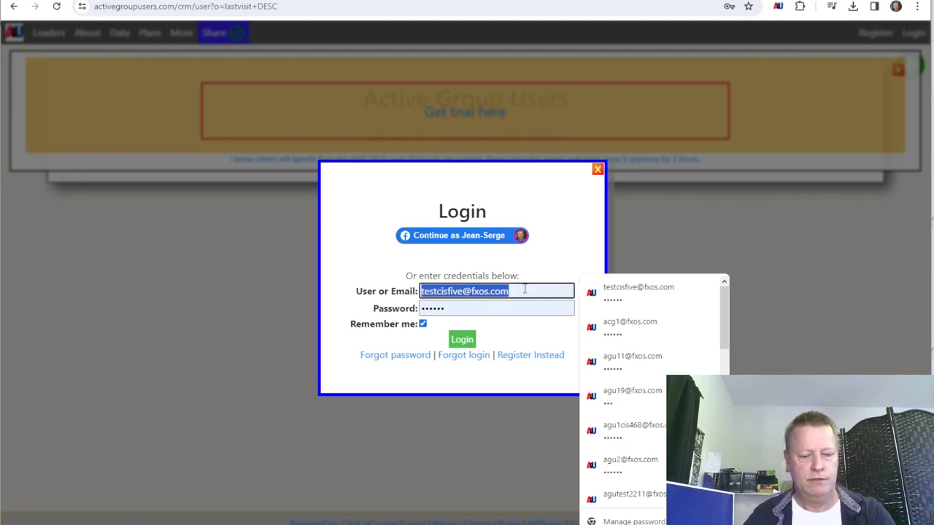
{"action": "left_click", "coordinate": [575, 186]}
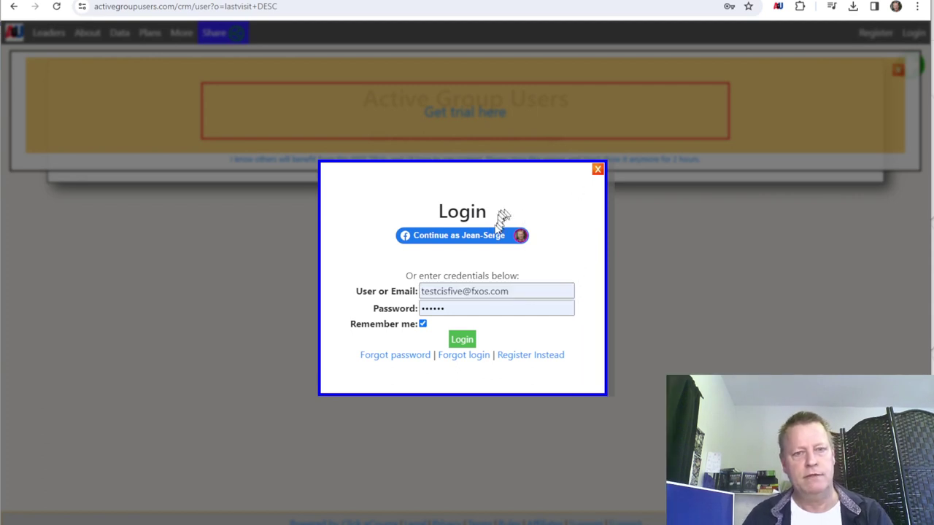
{"action": "left_click", "coordinate": [491, 236]}
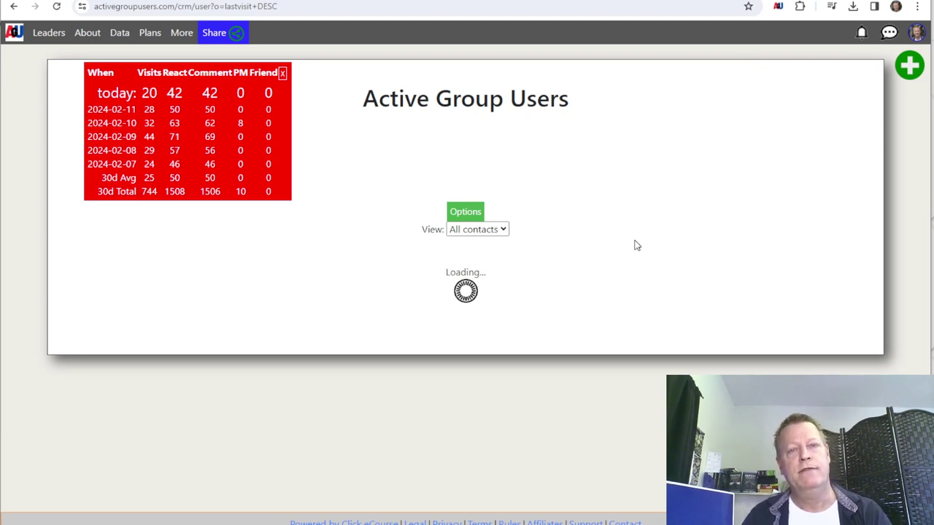
Scroll the Facebook news feed down to the sponsored Eye-to-Cam video ad
{"action": "left_click", "coordinate": [661, 2]}
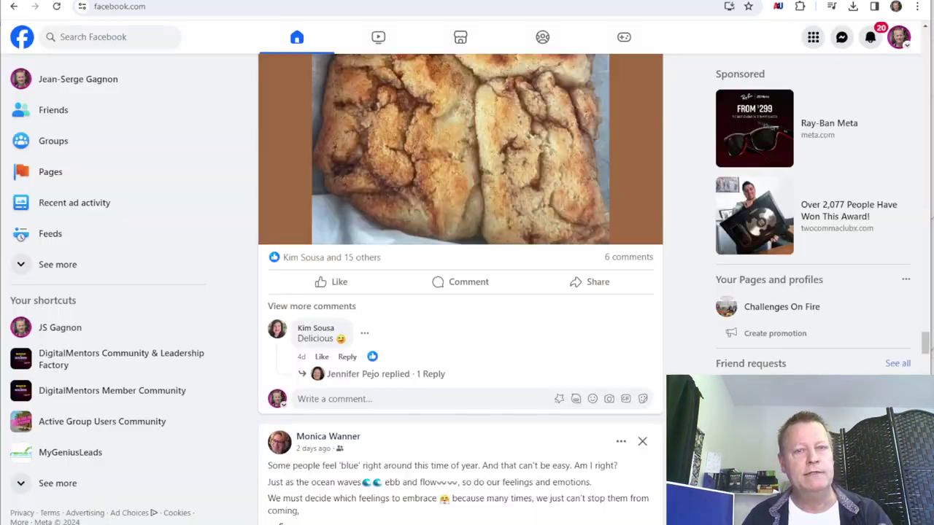
{"action": "scroll", "coordinate": [445, 235], "scroll_direction": "down", "scroll_amount": 10}
{"action": "scroll", "coordinate": [448, 239], "scroll_direction": "down", "scroll_amount": 20}
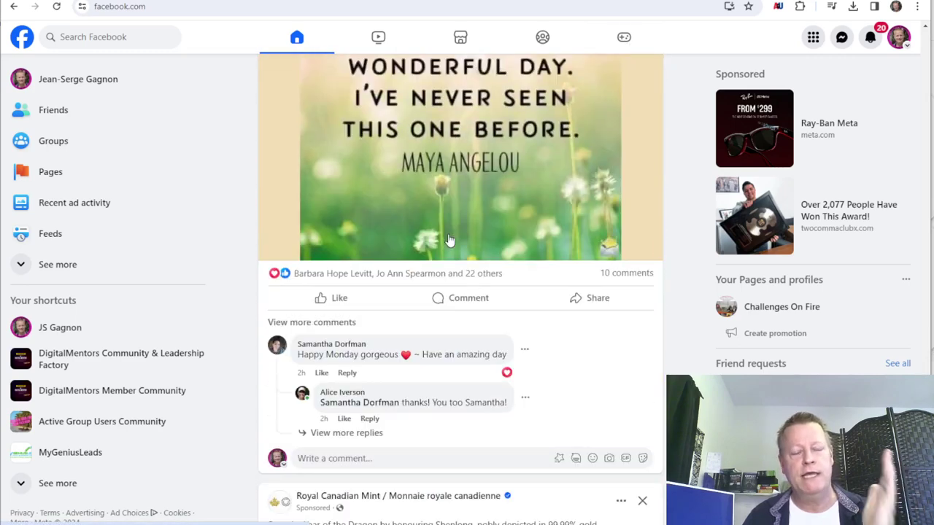
{"action": "scroll", "coordinate": [451, 235], "scroll_direction": "down", "scroll_amount": 20}
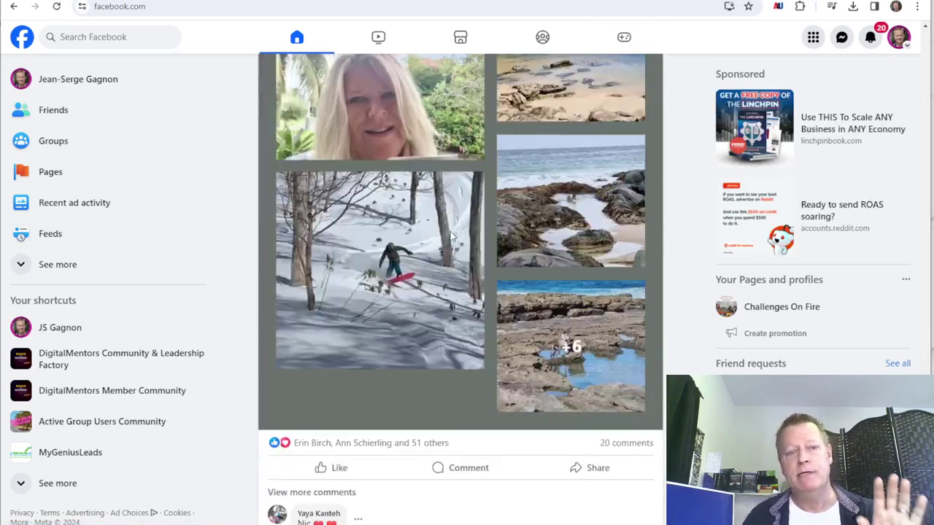
{"action": "scroll", "coordinate": [449, 236], "scroll_direction": "down", "scroll_amount": 20}
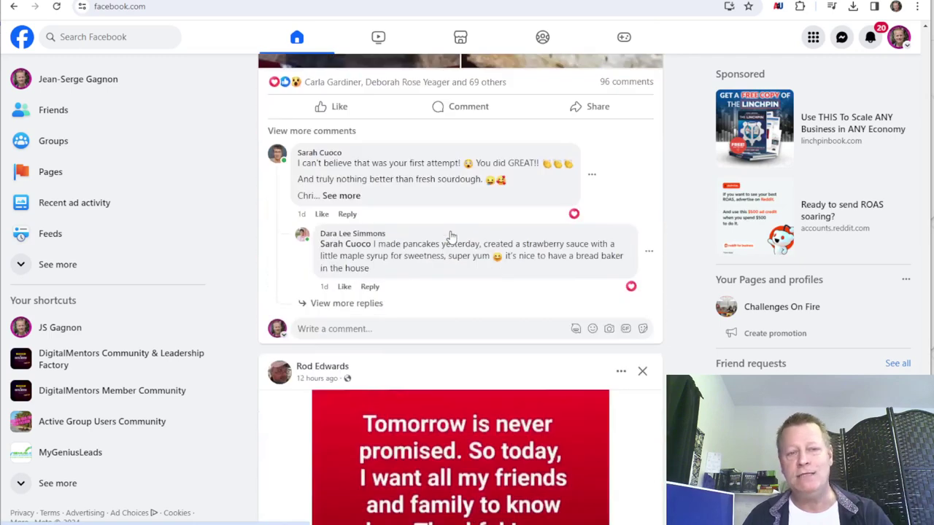
{"action": "scroll", "coordinate": [450, 236], "scroll_direction": "down", "scroll_amount": 20}
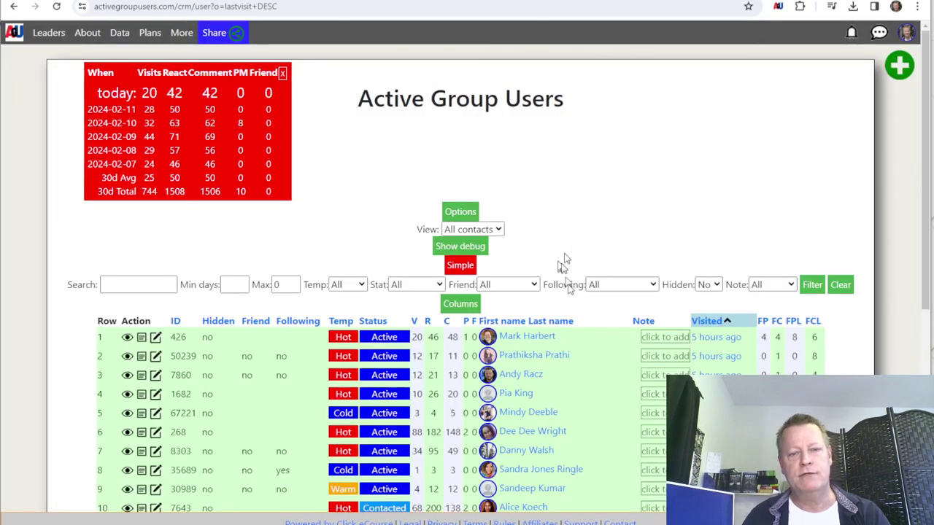
{"action": "scroll", "coordinate": [581, 314], "scroll_direction": "down", "scroll_amount": 6}
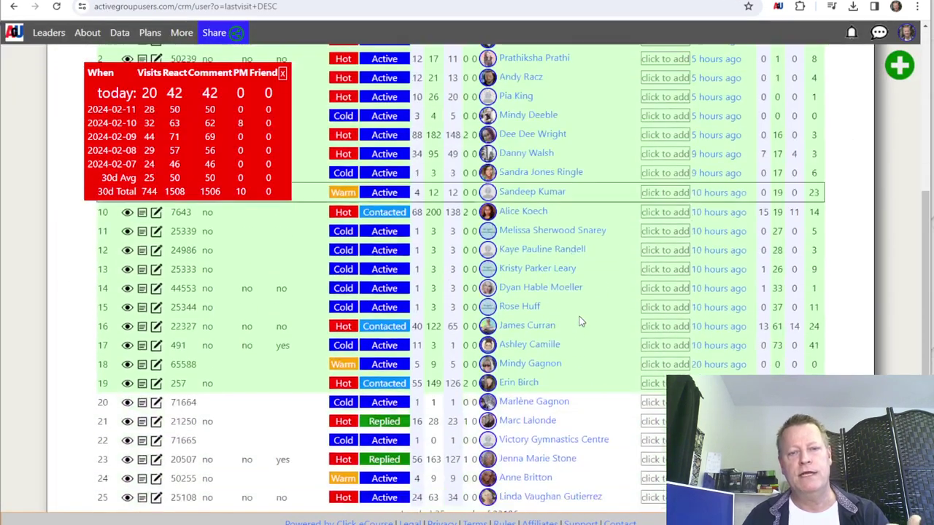
{"action": "scroll", "coordinate": [590, 340], "scroll_direction": "up", "scroll_amount": 8}
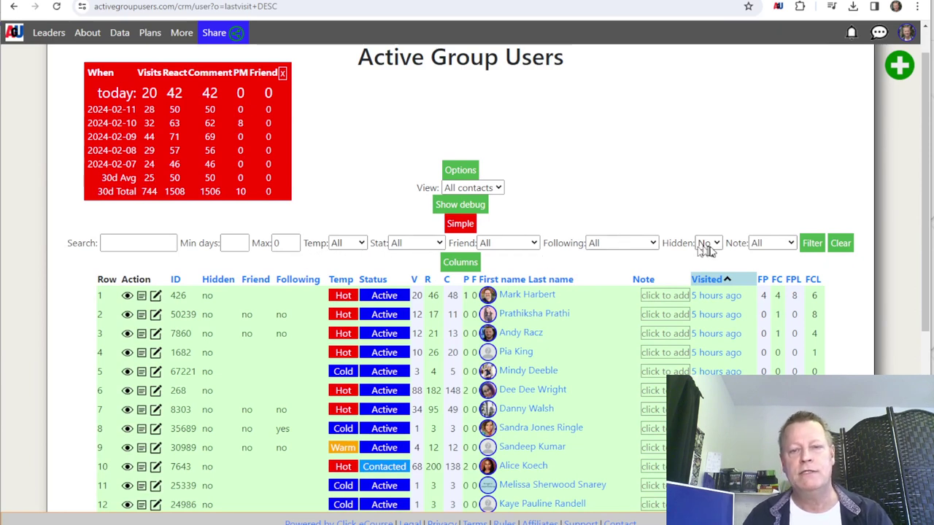
{"action": "left_click", "coordinate": [622, 245]}
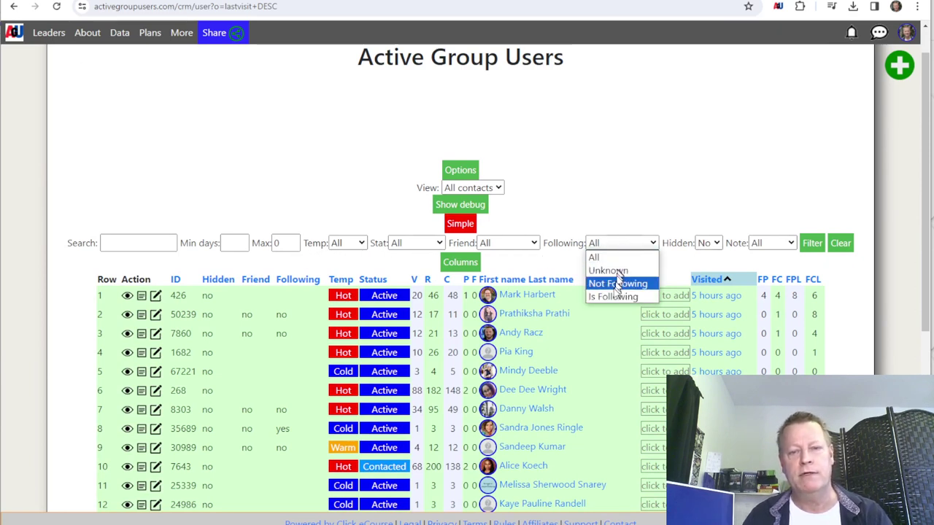
{"action": "left_click", "coordinate": [525, 250]}
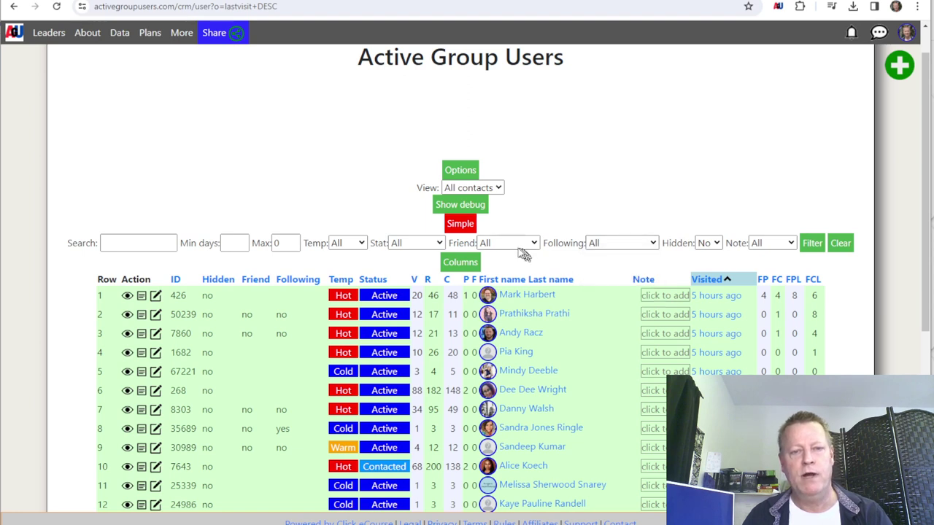
{"action": "left_click", "coordinate": [514, 245]}
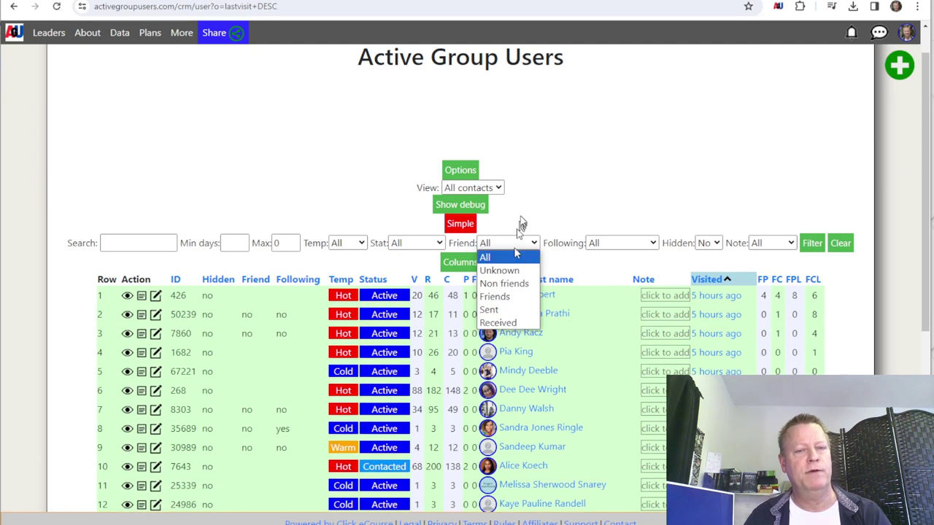
{"action": "left_click", "coordinate": [408, 245]}
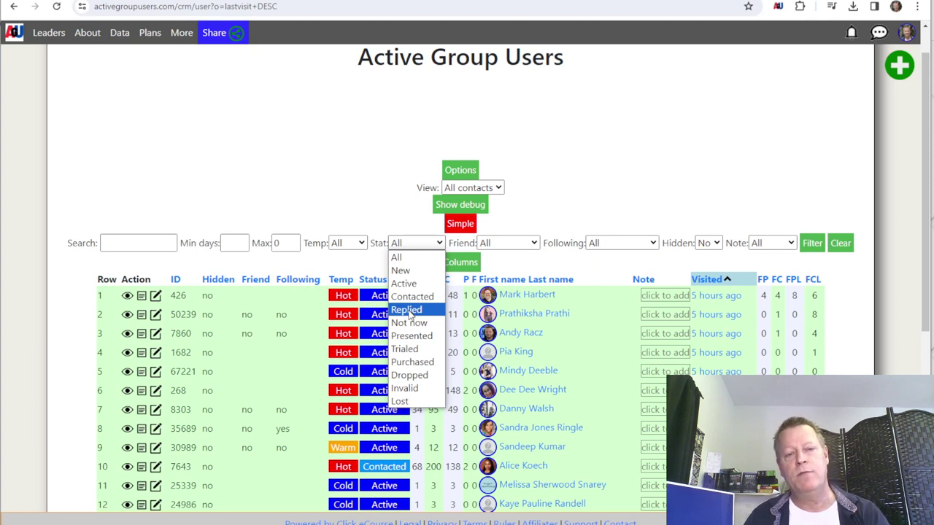
Filter contacts to a Min days value of 10, leaving Stat and Temp unchanged
{"action": "left_click", "coordinate": [362, 271]}
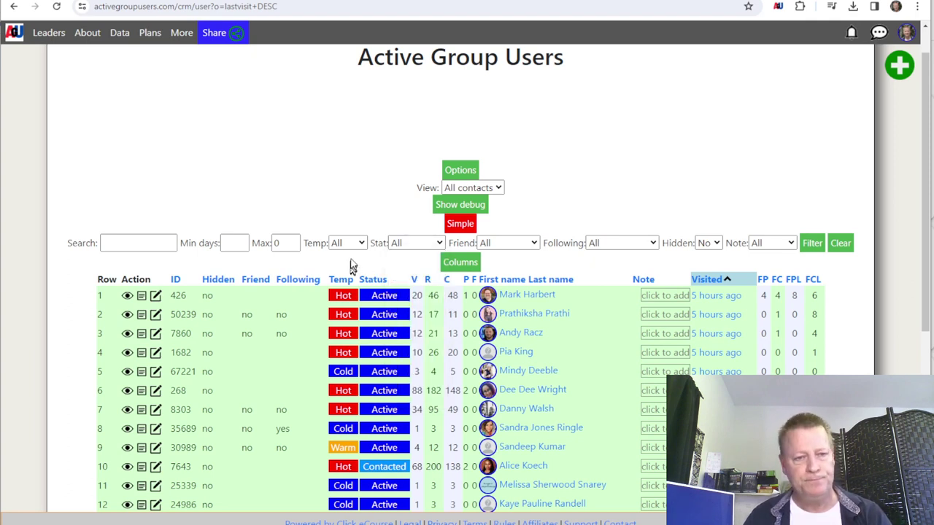
{"action": "left_click", "coordinate": [354, 247]}
{"action": "left_click", "coordinate": [365, 193]}
{"action": "left_click", "coordinate": [238, 242]}
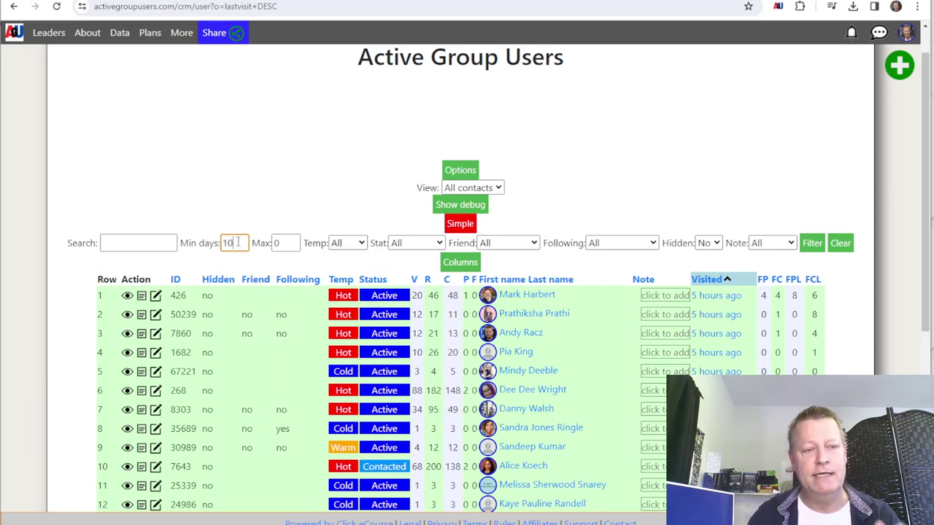
{"action": "left_click", "coordinate": [812, 243]}
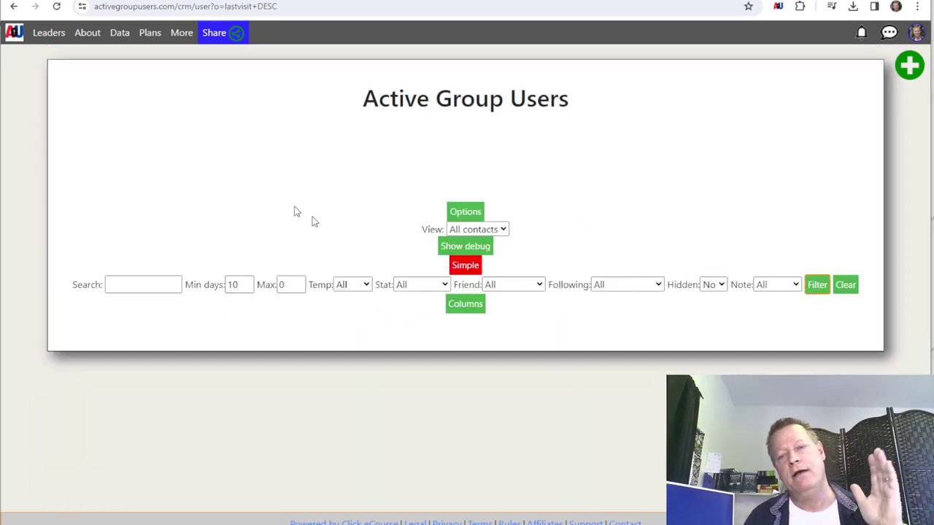
{"action": "left_click", "coordinate": [815, 286]}
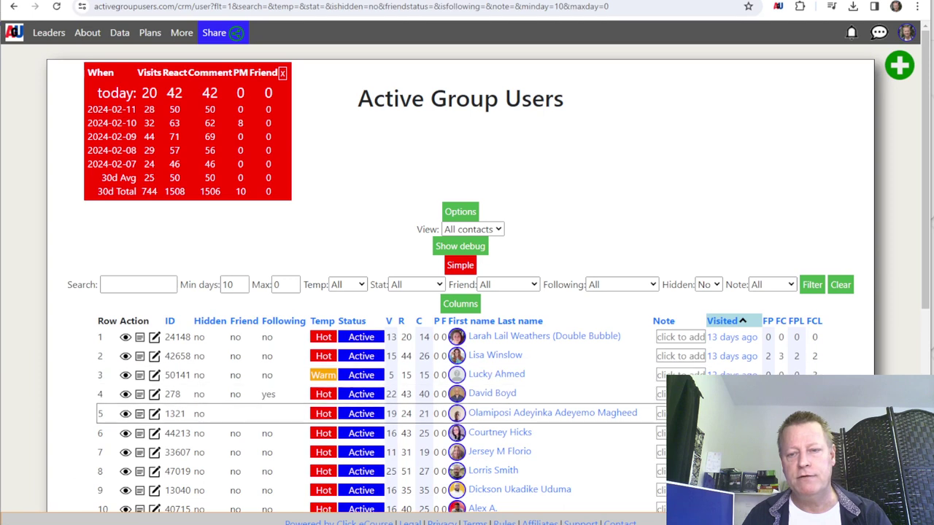
{"action": "scroll", "coordinate": [777, 343], "scroll_direction": "down", "scroll_amount": 2}
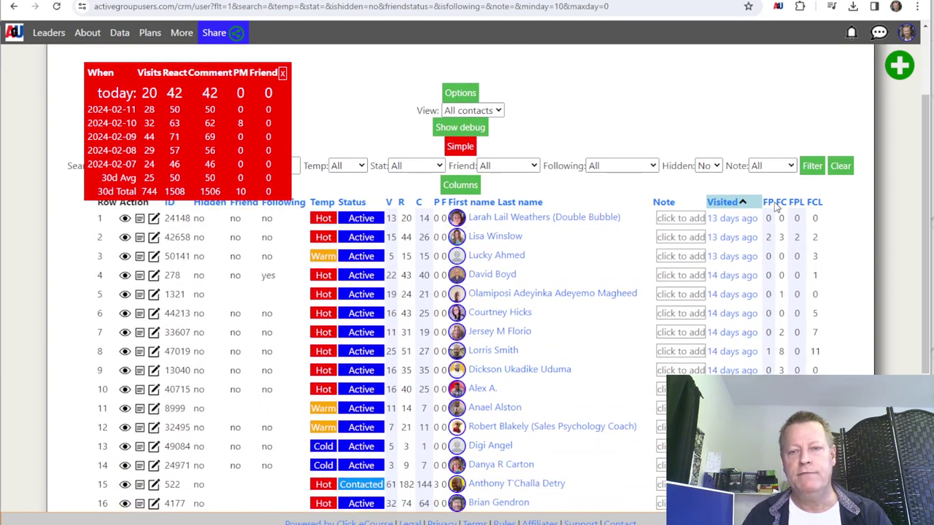
{"action": "mouse_move", "coordinate": [777, 208]}
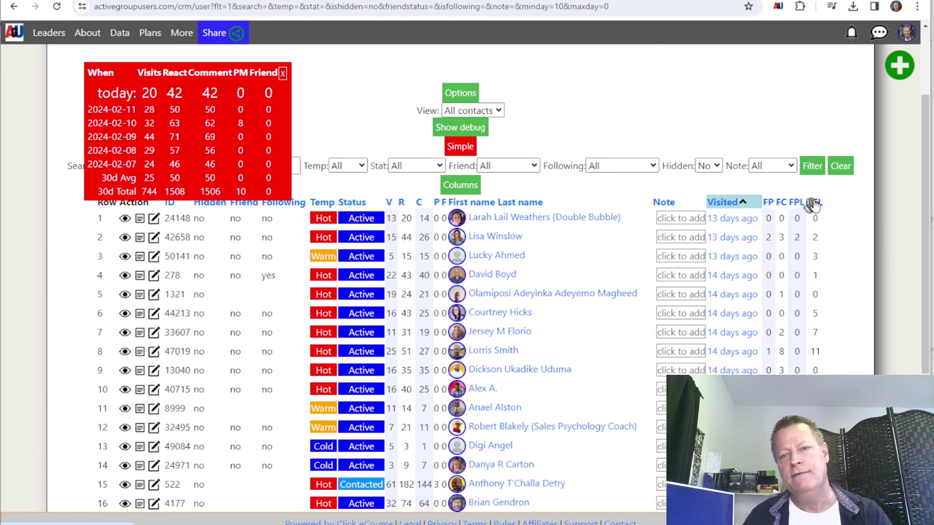
{"action": "mouse_move", "coordinate": [815, 208]}
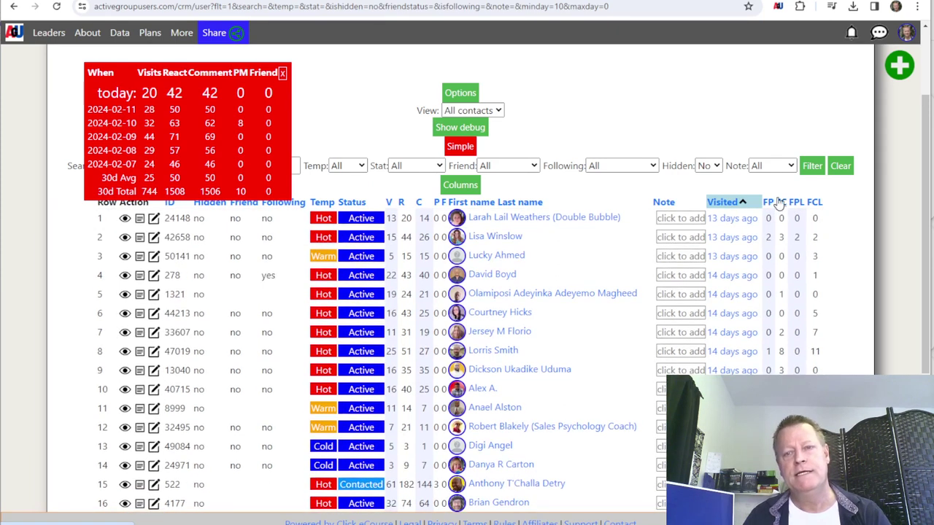
Sort the 10-day-filtered contacts by the FC column, most comments first
{"action": "left_click", "coordinate": [780, 204]}
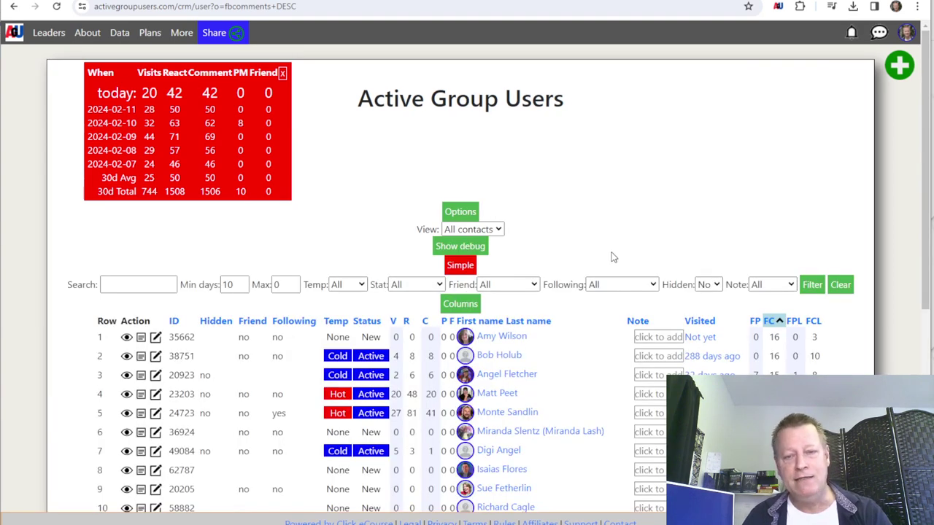
{"action": "scroll", "coordinate": [613, 256], "scroll_direction": "down", "scroll_amount": 3}
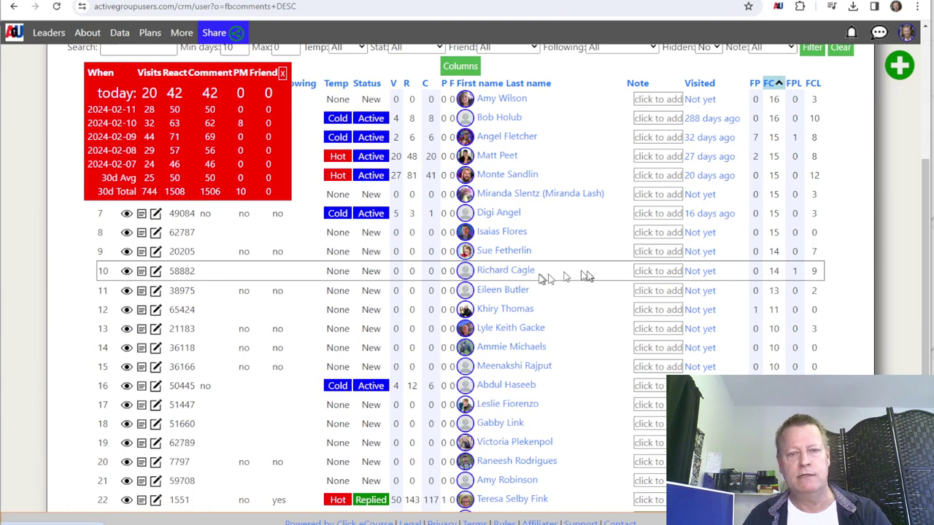
Open the tenth contact's card and read their recent Facebook comments
{"action": "left_click", "coordinate": [505, 270]}
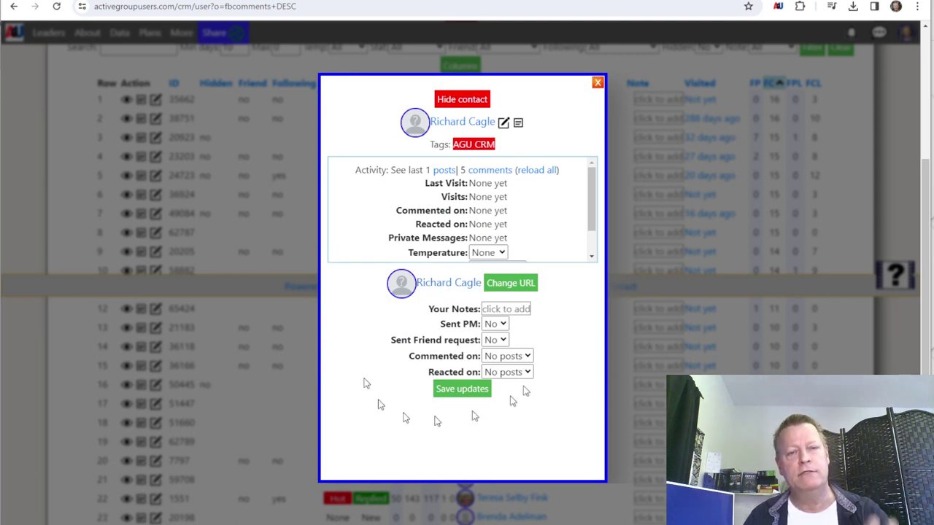
{"action": "left_click", "coordinate": [492, 171]}
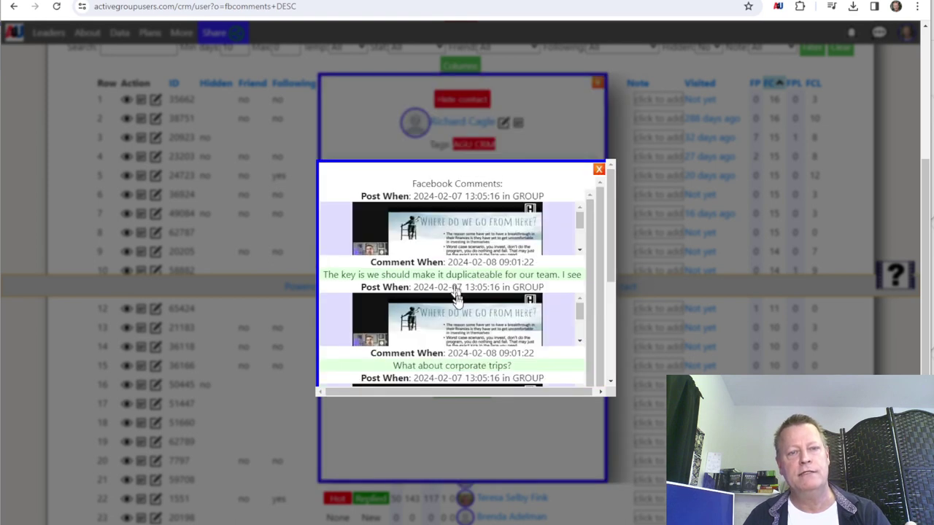
{"action": "left_click_drag", "start_coordinate": [351, 275], "coordinate": [503, 285]}
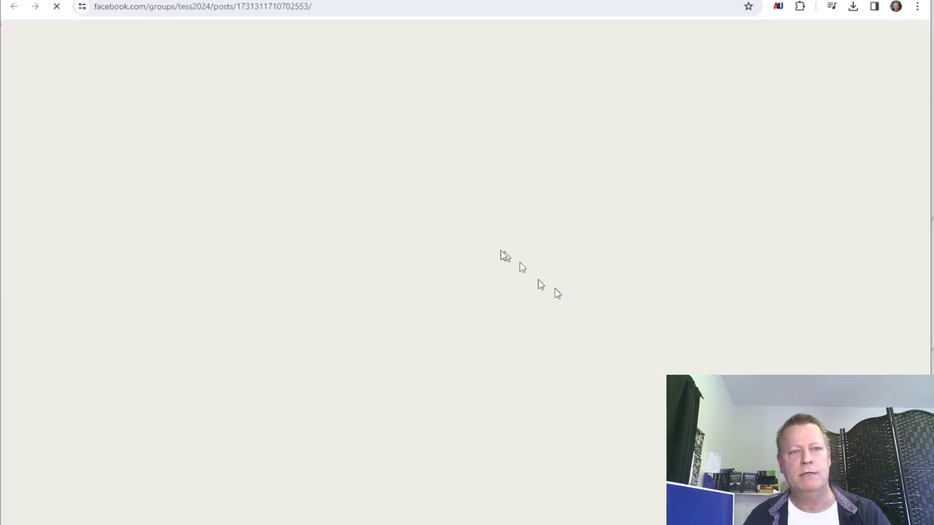
Close the Facebook Comments list and open the contact's Facebook profile
{"action": "key", "text": "ctrl+w"}
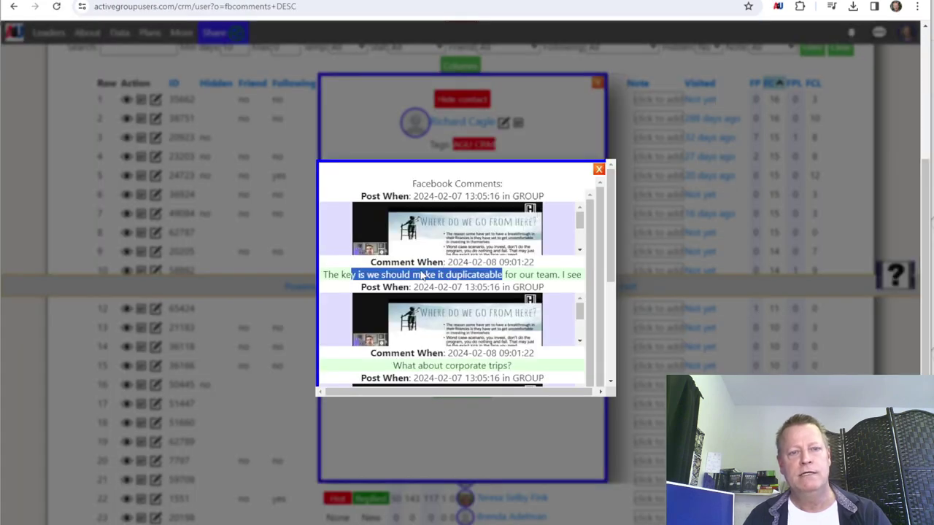
{"action": "scroll", "coordinate": [610, 261], "scroll_direction": "down", "scroll_amount": 3}
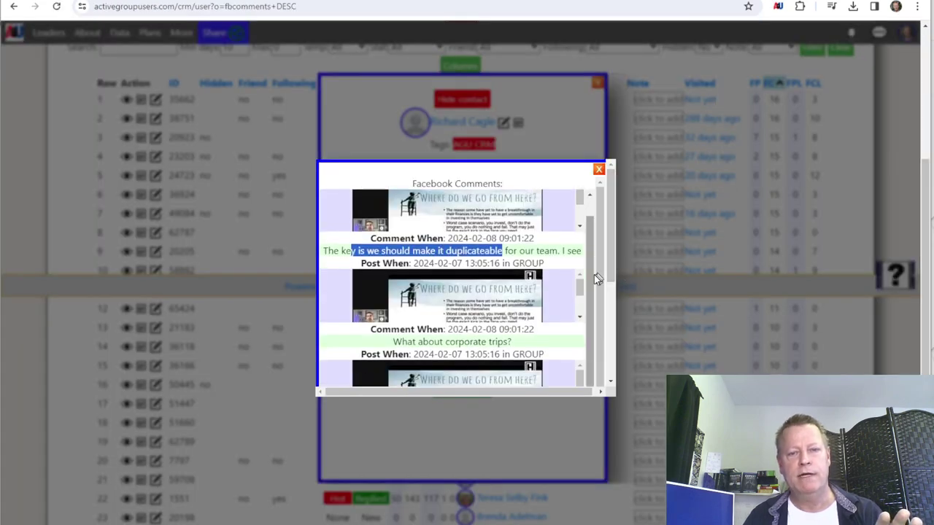
{"action": "scroll", "coordinate": [558, 338], "scroll_direction": "up", "scroll_amount": 1}
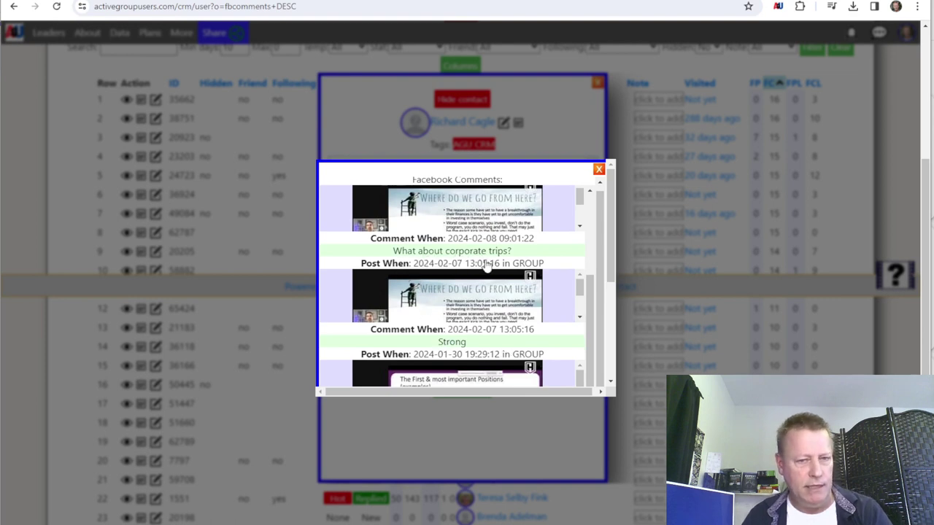
{"action": "scroll", "coordinate": [486, 266], "scroll_direction": "up", "scroll_amount": 2}
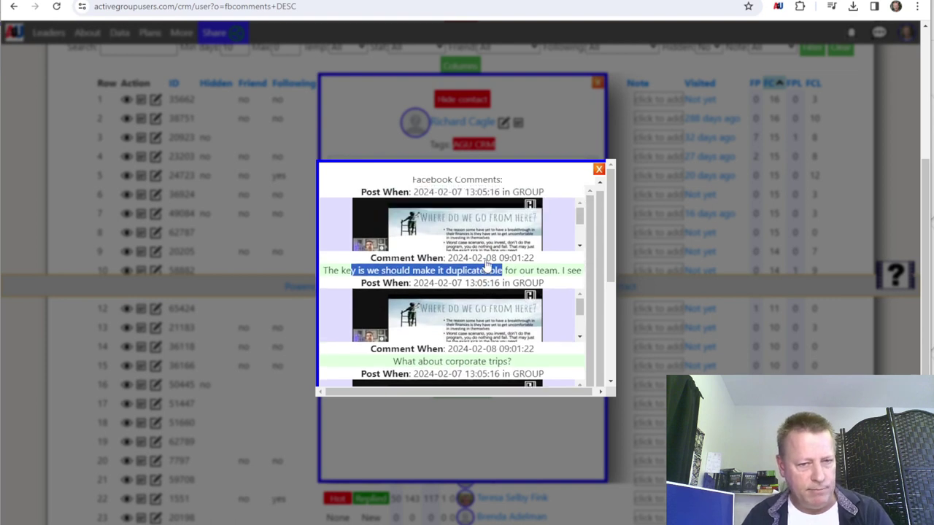
{"action": "left_click", "coordinate": [599, 170]}
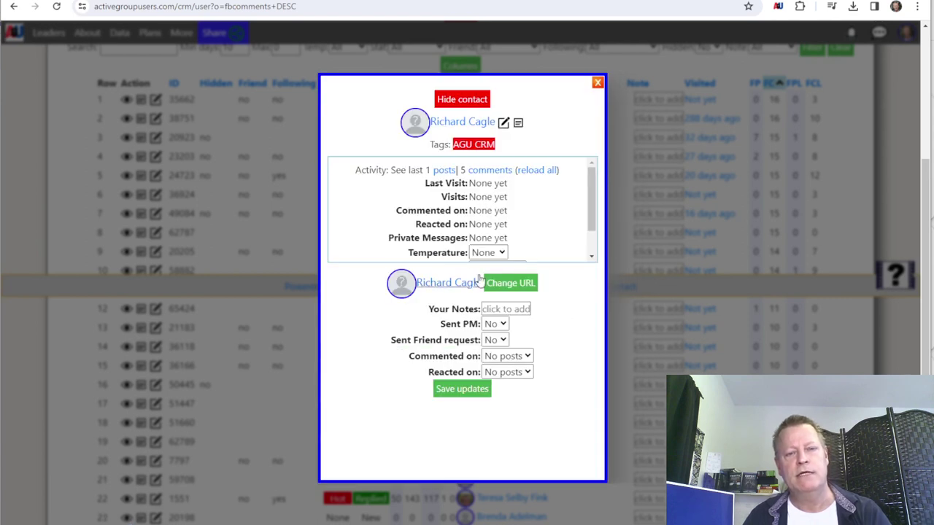
{"action": "left_click", "coordinate": [461, 288]}
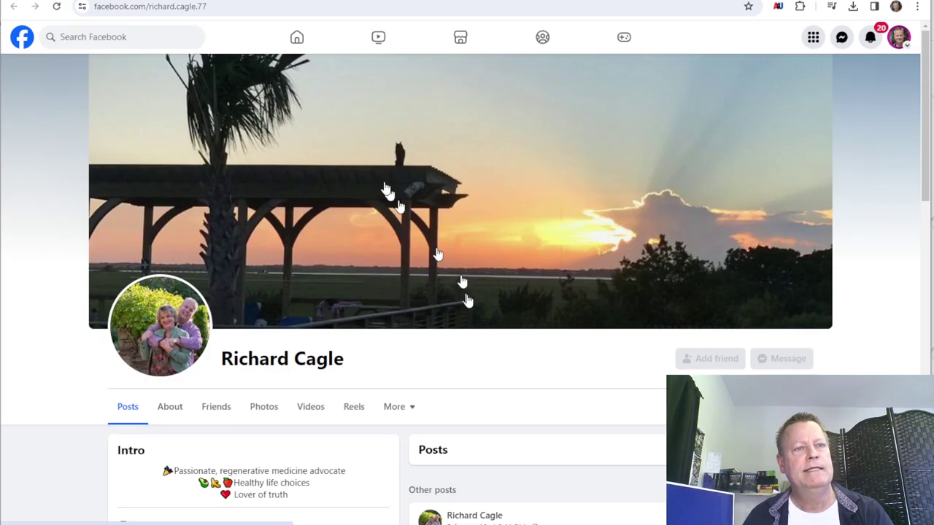
Scroll through the contact's Facebook profile intro and posts and back up
{"action": "scroll", "coordinate": [373, 336], "scroll_direction": "down", "scroll_amount": 8}
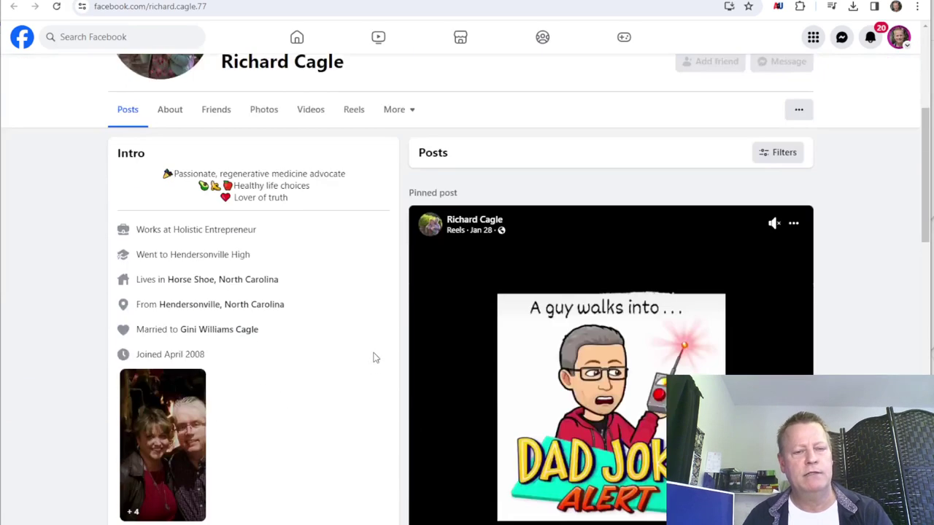
{"action": "scroll", "coordinate": [460, 308], "scroll_direction": "down", "scroll_amount": 10}
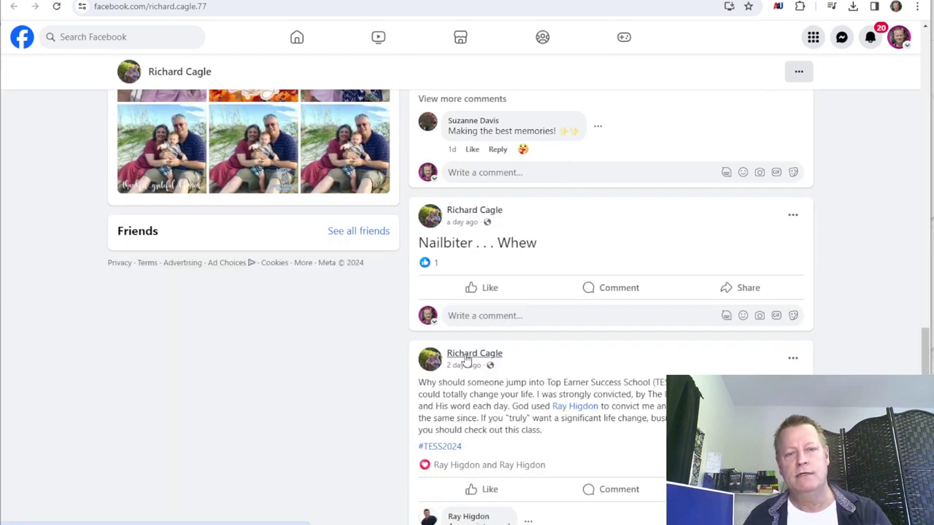
{"action": "scroll", "coordinate": [464, 314], "scroll_direction": "down", "scroll_amount": 10}
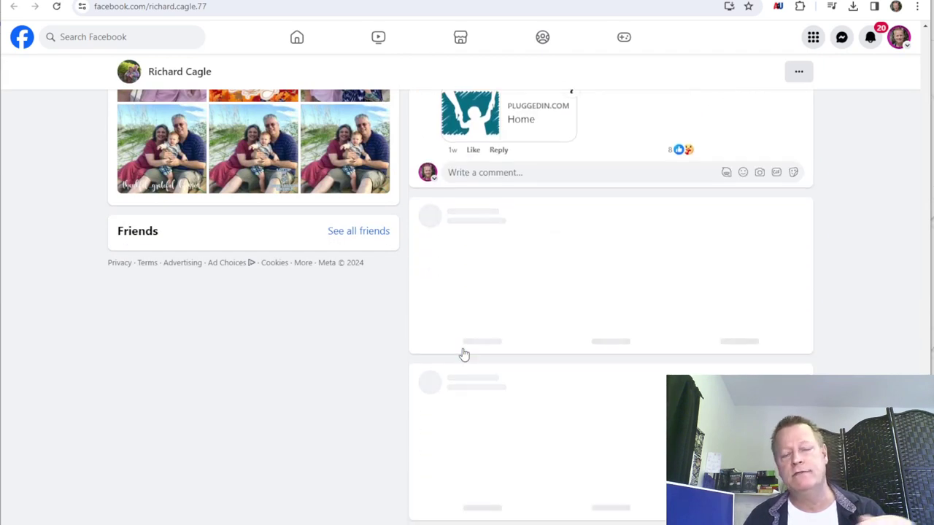
{"action": "scroll", "coordinate": [462, 353], "scroll_direction": "down", "scroll_amount": 10}
{"action": "scroll", "coordinate": [461, 352], "scroll_direction": "down", "scroll_amount": 2}
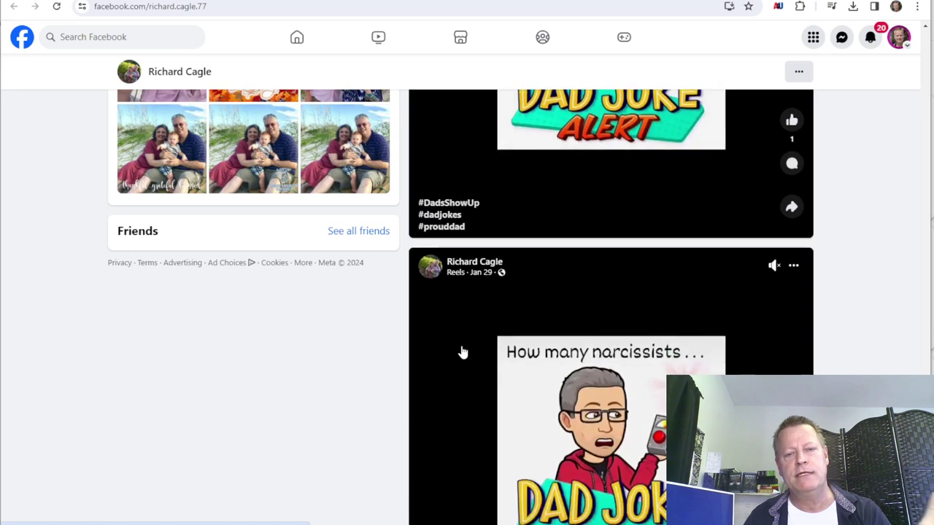
{"action": "scroll", "coordinate": [463, 351], "scroll_direction": "up", "scroll_amount": 10}
{"action": "scroll", "coordinate": [458, 386], "scroll_direction": "up", "scroll_amount": 10}
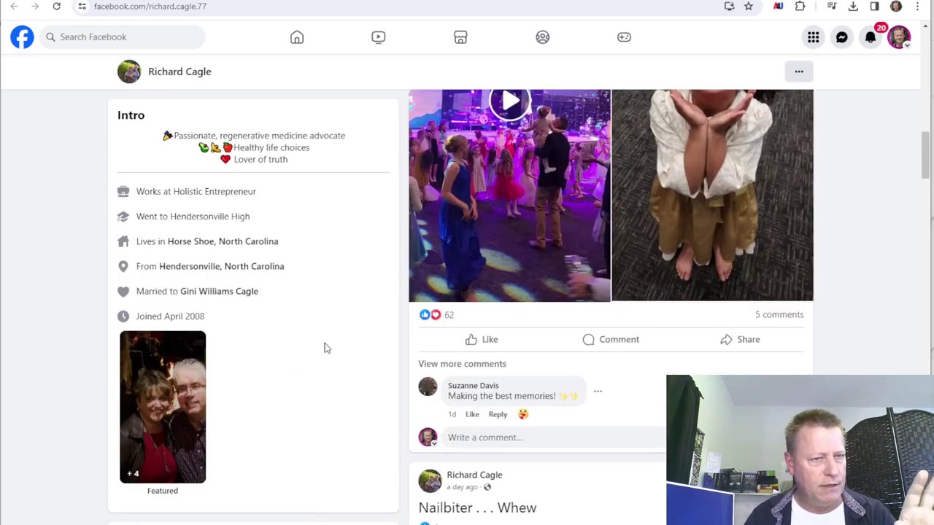
{"action": "scroll", "coordinate": [326, 348], "scroll_direction": "up", "scroll_amount": 12}
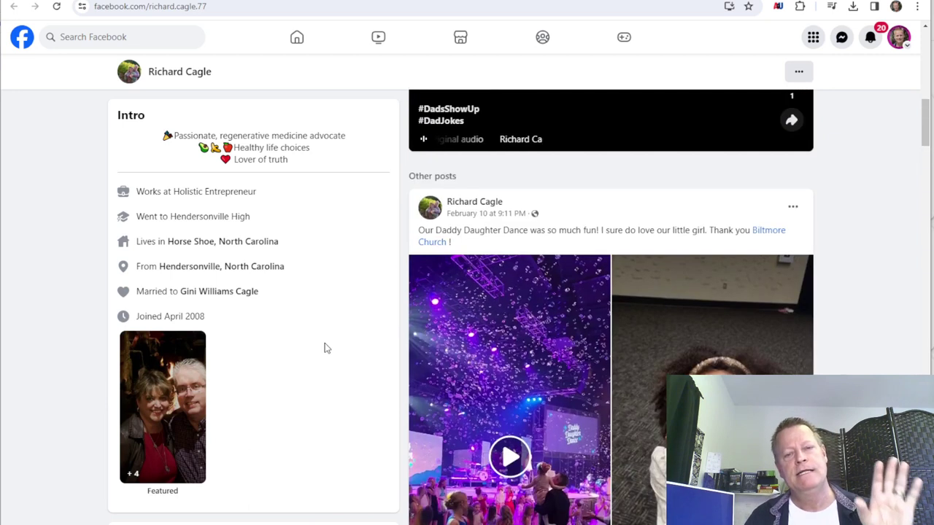
{"action": "scroll", "coordinate": [326, 348], "scroll_direction": "up", "scroll_amount": 5}
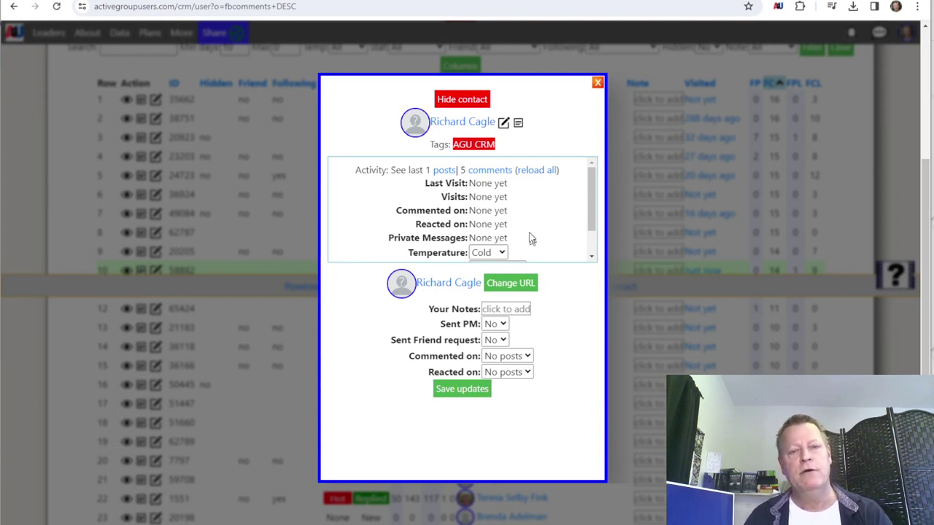
Hide the reviewed contact, then highlight today's visit, reaction and comment counts in the stats box
{"action": "left_click", "coordinate": [464, 100]}
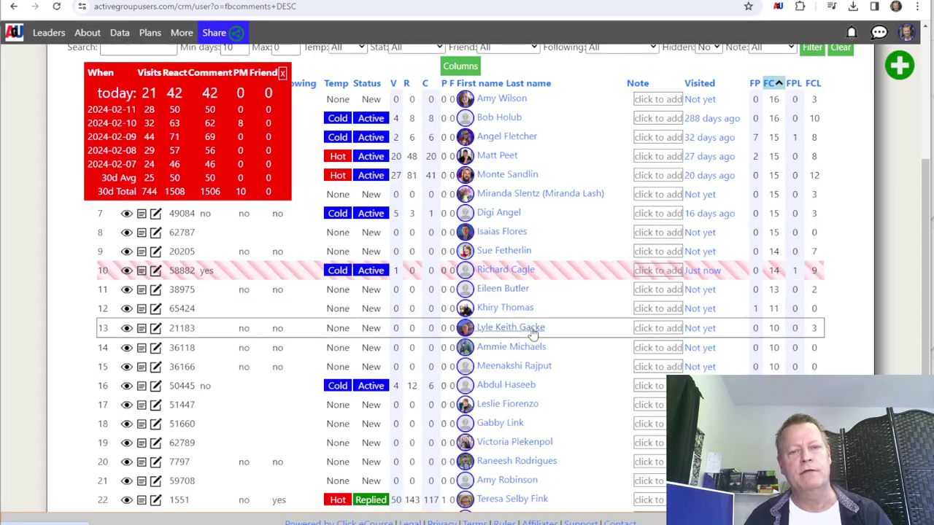
{"action": "scroll", "coordinate": [552, 273], "scroll_direction": "up", "scroll_amount": 3}
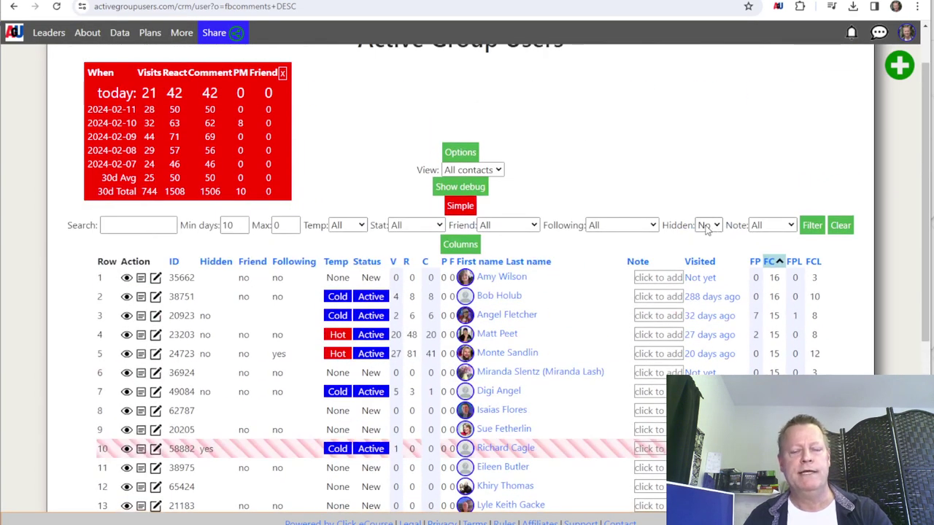
{"action": "scroll", "coordinate": [577, 365], "scroll_direction": "down", "scroll_amount": 3}
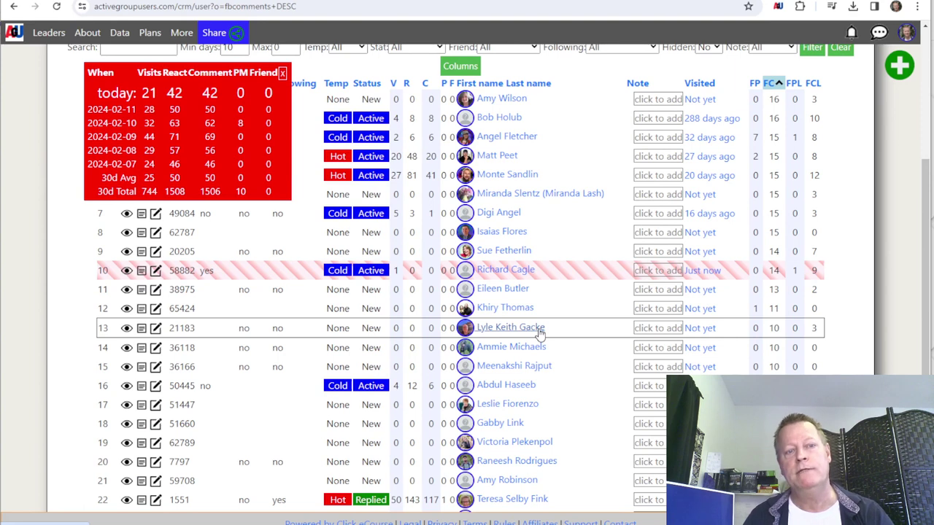
{"action": "scroll", "coordinate": [540, 332], "scroll_direction": "down", "scroll_amount": 2}
{"action": "scroll", "coordinate": [539, 328], "scroll_direction": "up", "scroll_amount": 3}
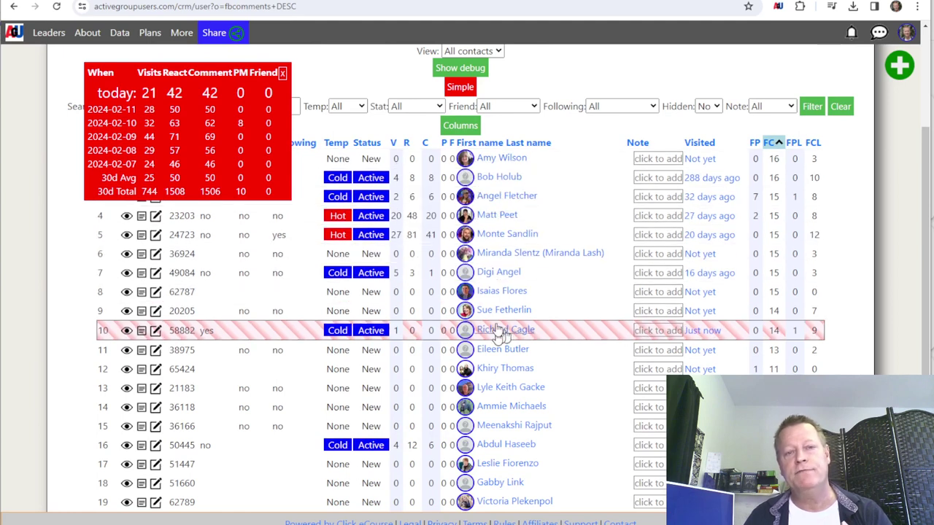
{"action": "left_click_drag", "start_coordinate": [140, 93], "coordinate": [252, 94]}
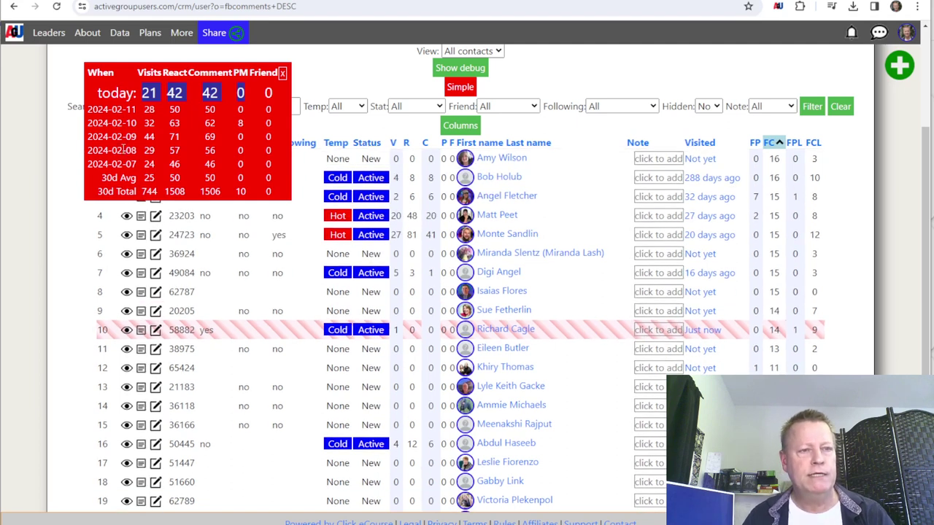
{"action": "double_click", "coordinate": [149, 137]}
{"action": "double_click", "coordinate": [149, 123]}
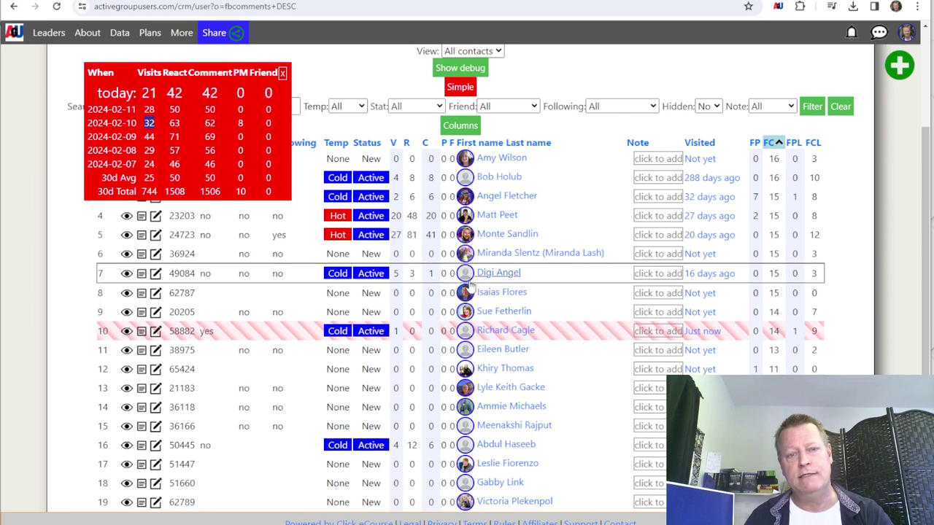
{"action": "double_click", "coordinate": [152, 165]}
{"action": "left_click", "coordinate": [159, 168]}
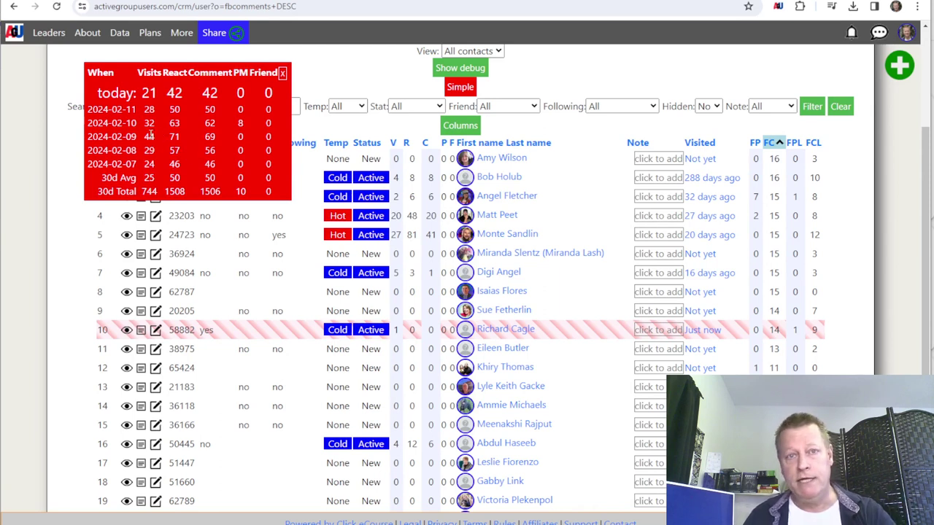
{"action": "double_click", "coordinate": [149, 136]}
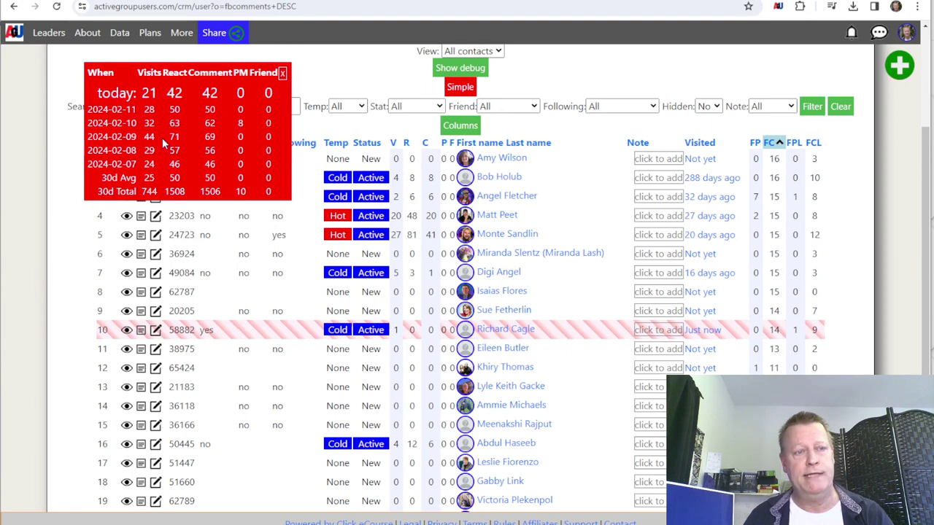
{"action": "double_click", "coordinate": [149, 136]}
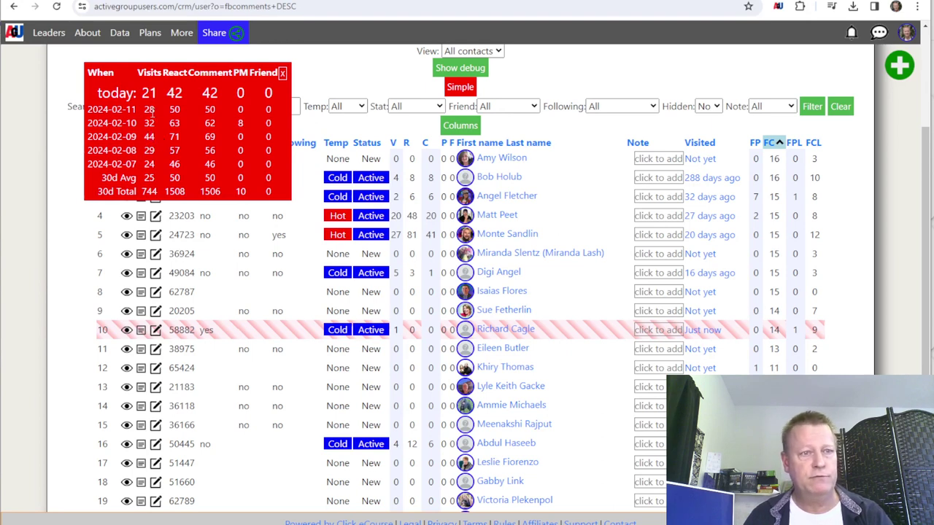
{"action": "double_click", "coordinate": [149, 150]}
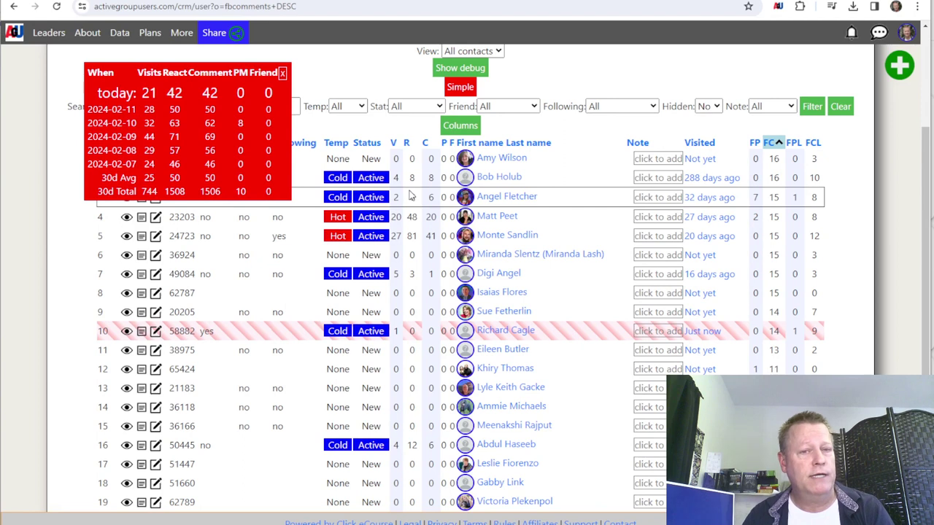
{"action": "scroll", "coordinate": [588, 231], "scroll_direction": "up", "scroll_amount": 3}
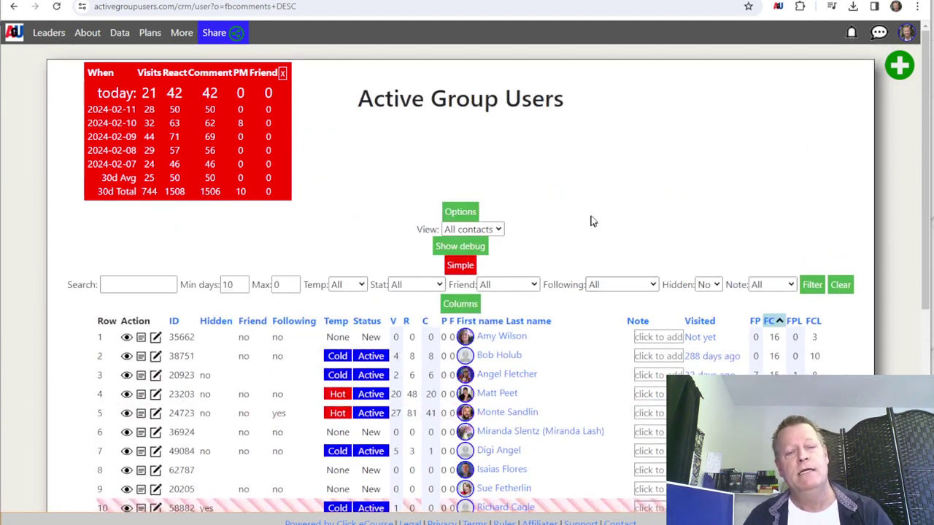
{"action": "scroll", "coordinate": [592, 212], "scroll_direction": "down", "scroll_amount": 3}
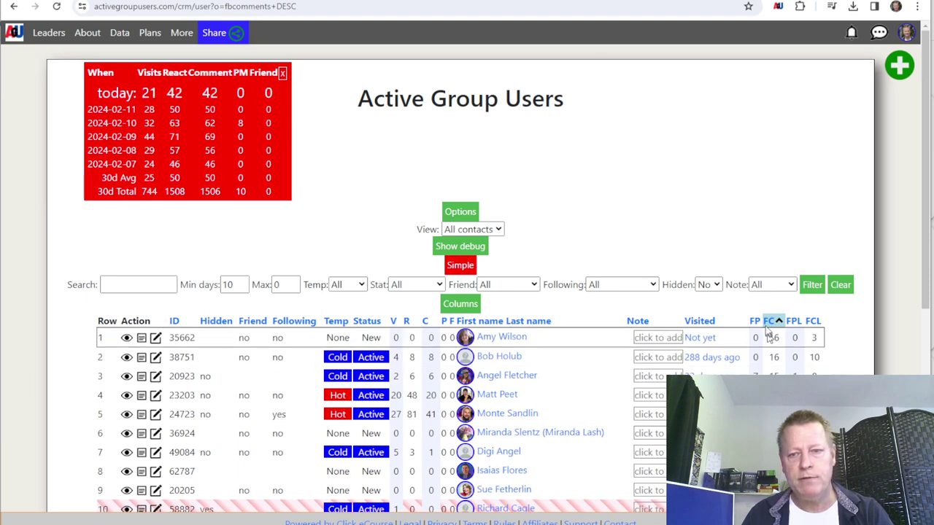
Sort contacts by the V column, most visits first, and scroll through the results
{"action": "left_click", "coordinate": [394, 322]}
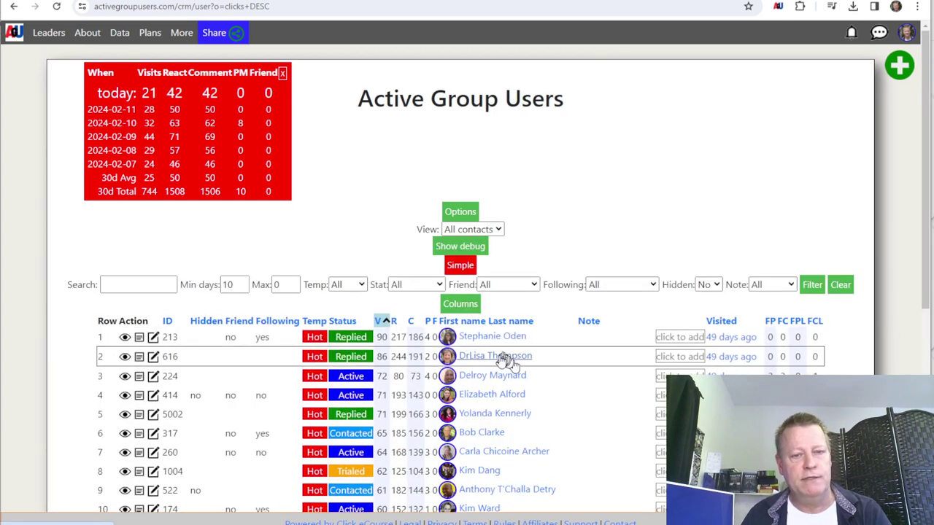
{"action": "scroll", "coordinate": [514, 377], "scroll_direction": "down", "scroll_amount": 3}
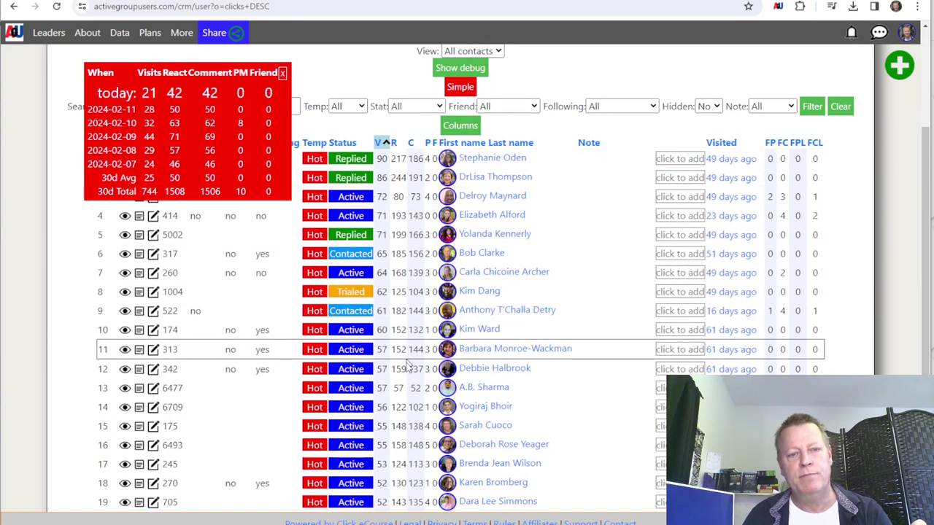
{"action": "scroll", "coordinate": [413, 313], "scroll_direction": "down", "scroll_amount": 3}
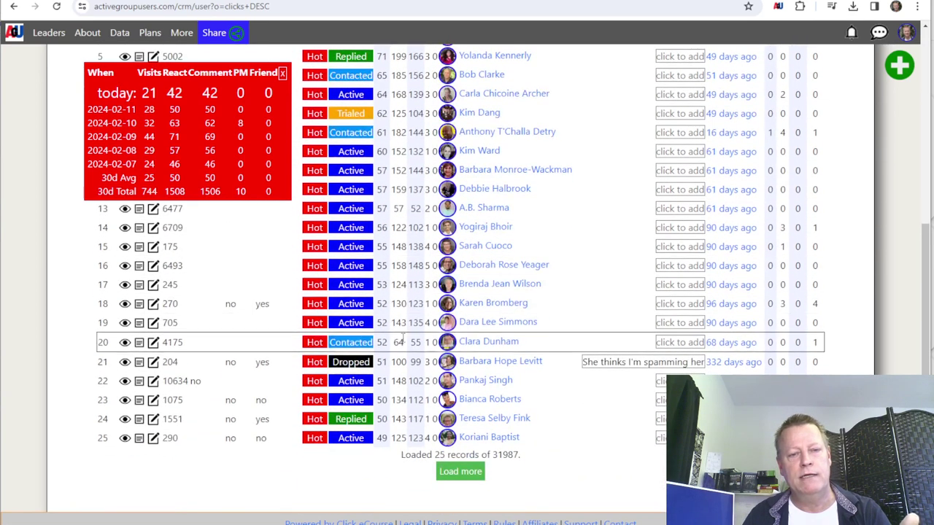
{"action": "scroll", "coordinate": [408, 321], "scroll_direction": "up", "scroll_amount": 4}
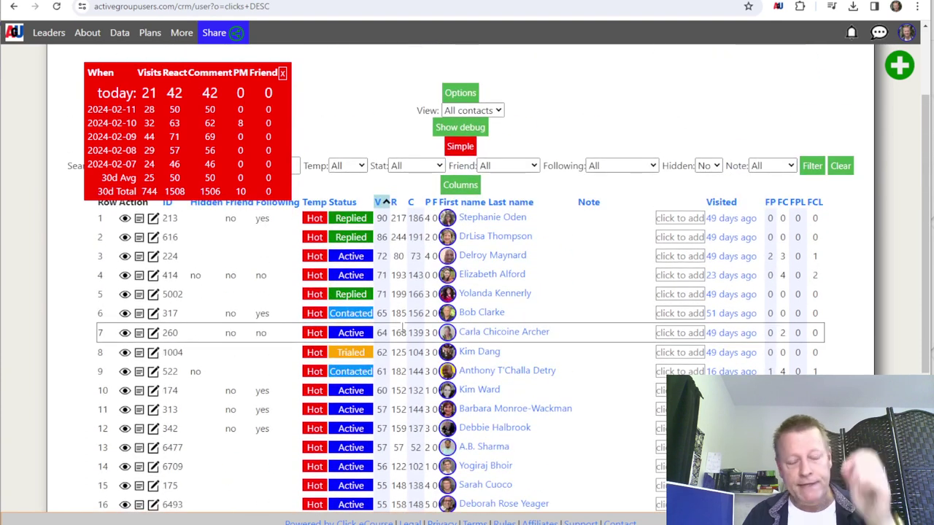